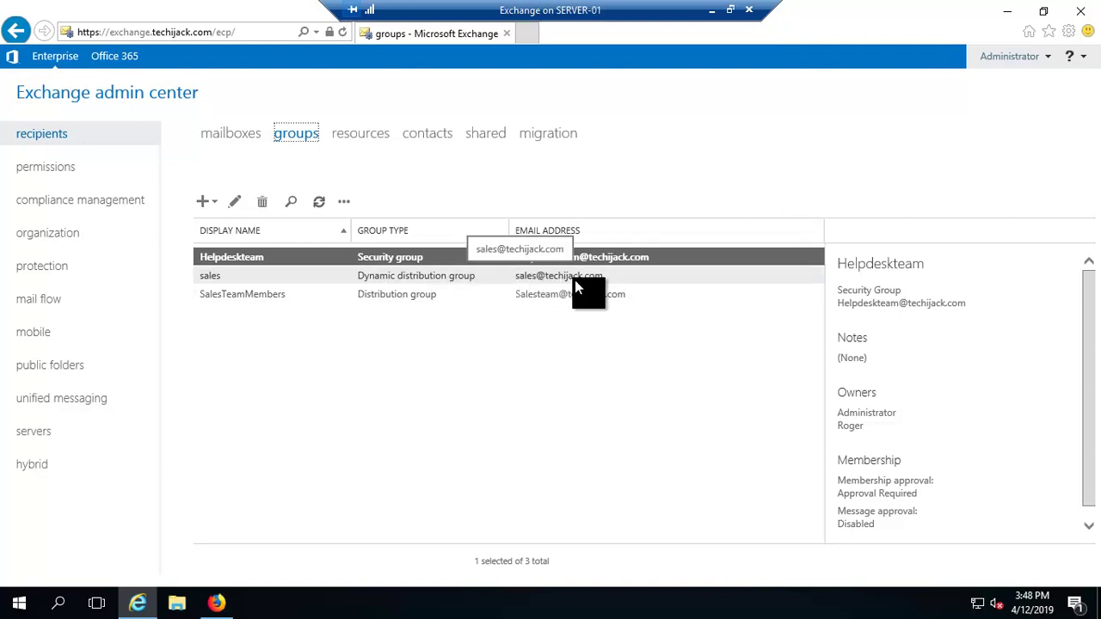
Check the sales group's membership rules (container Sales, Company Techijack, Department sales) and close without changes.
click(207, 280)
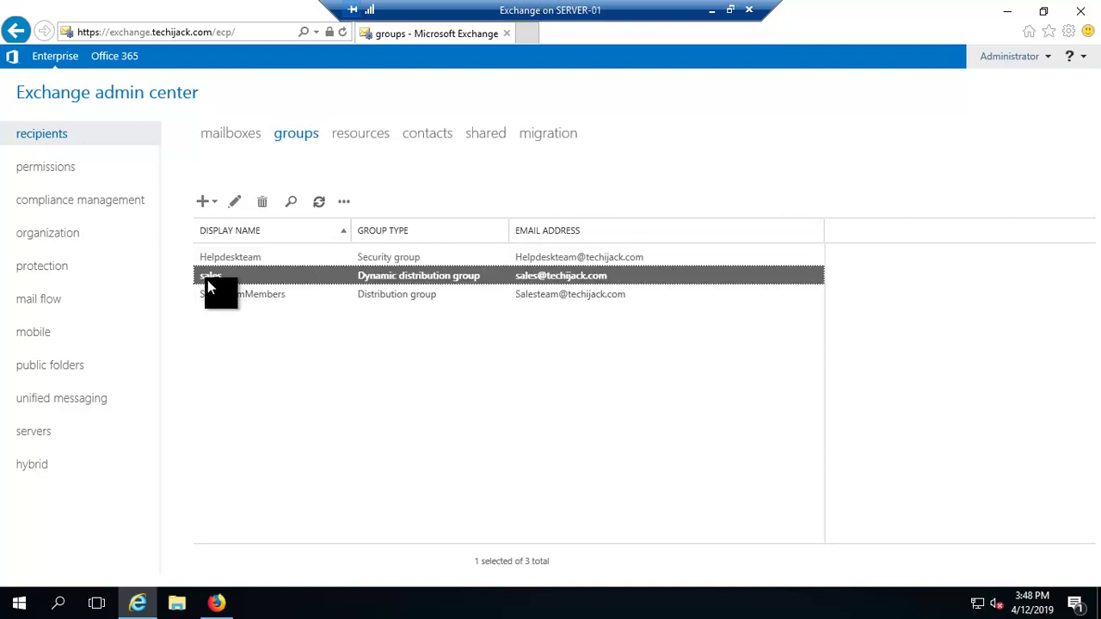
click(234, 205)
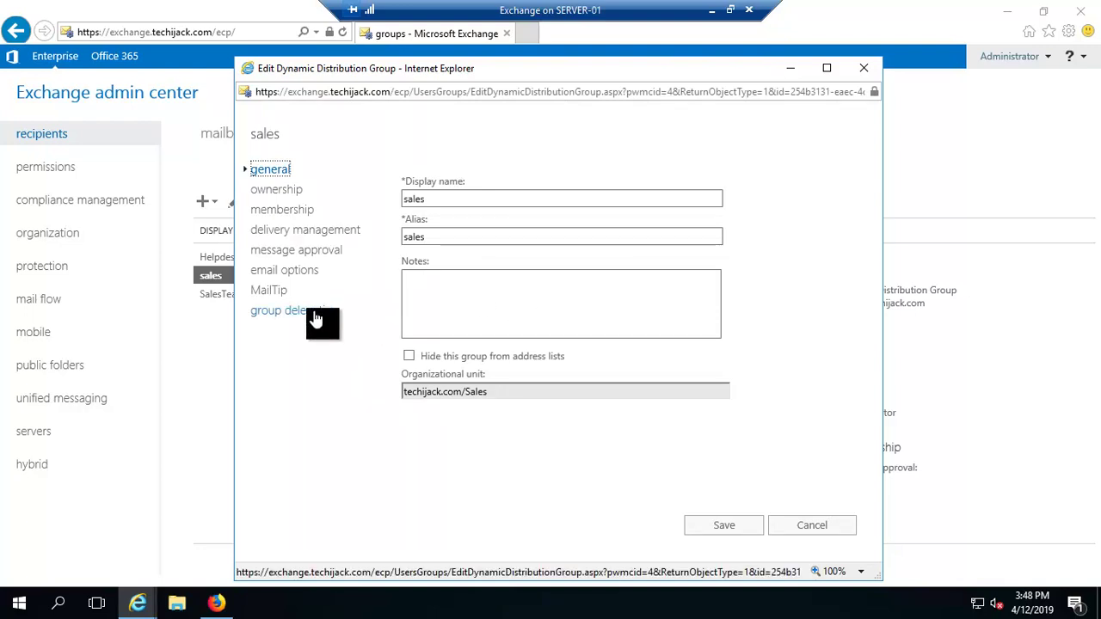
click(273, 211)
scroll(693, 361, down, 1)
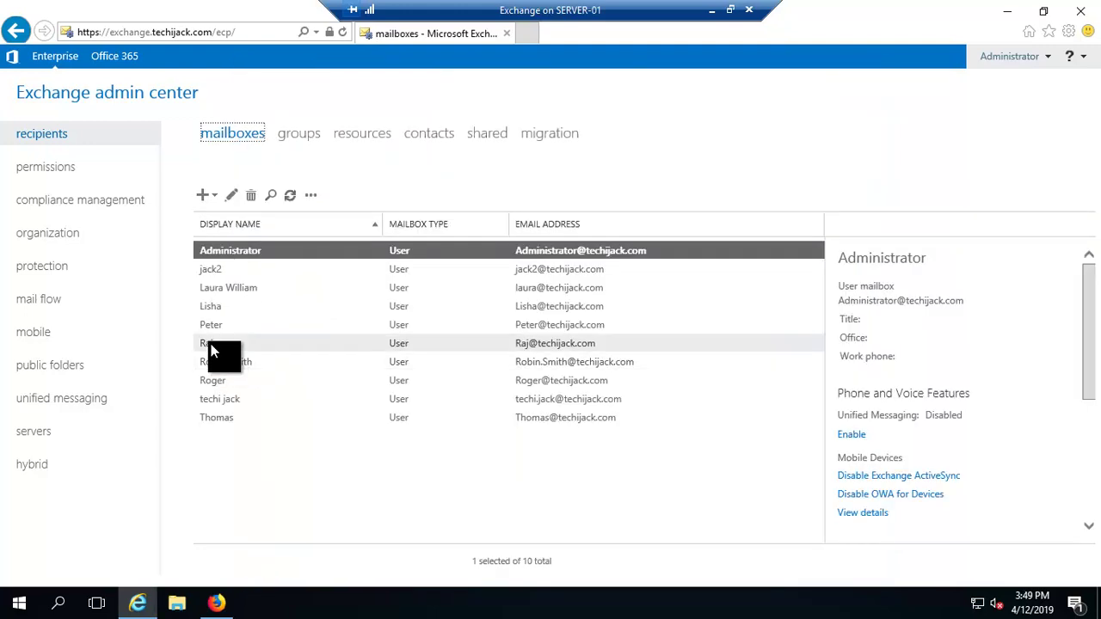
click(228, 347)
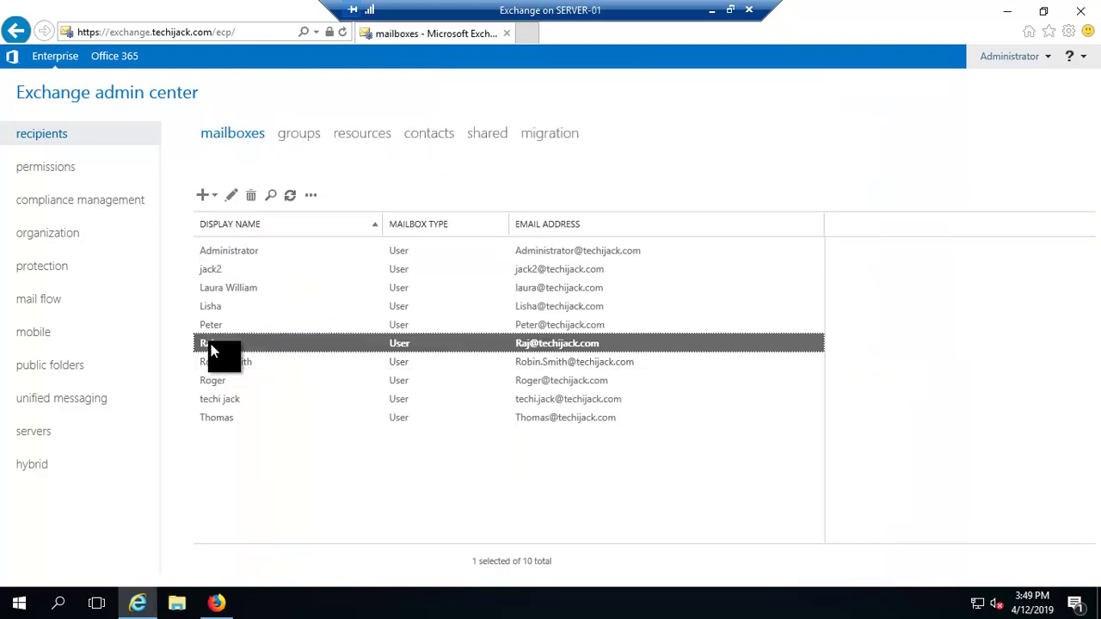
Enter techijack as the first user's Company on the organization page and save.
click(230, 200)
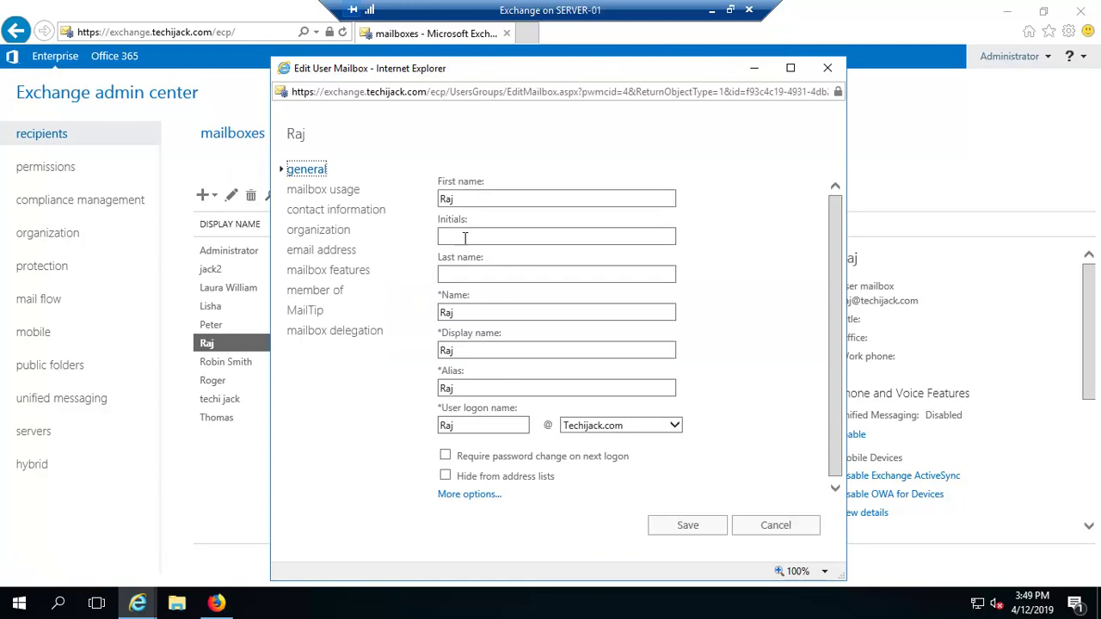
click(327, 215)
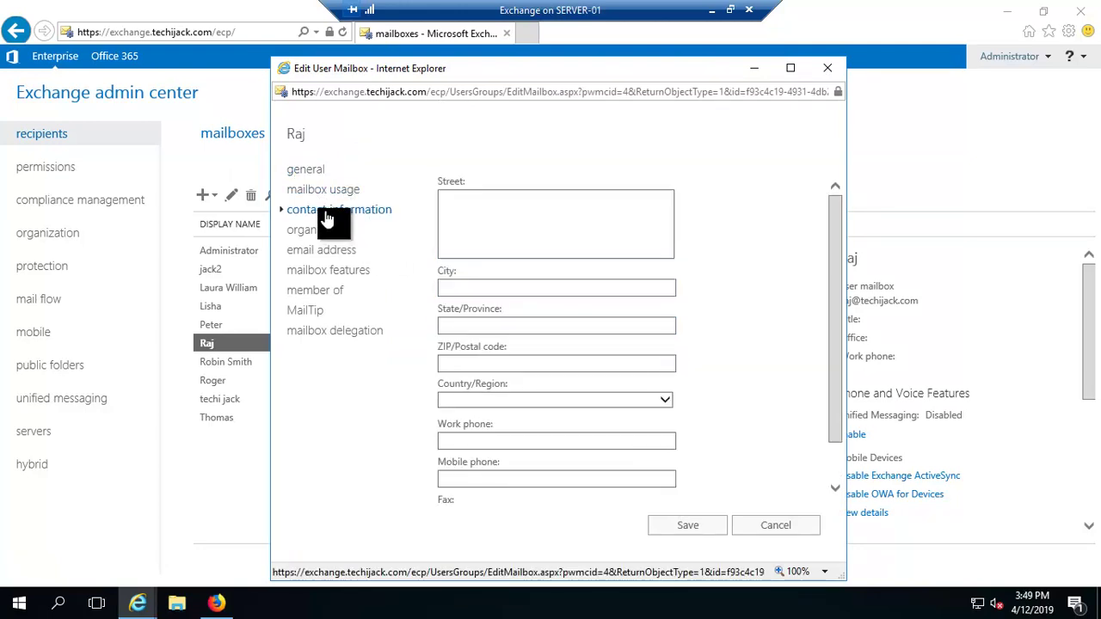
click(331, 232)
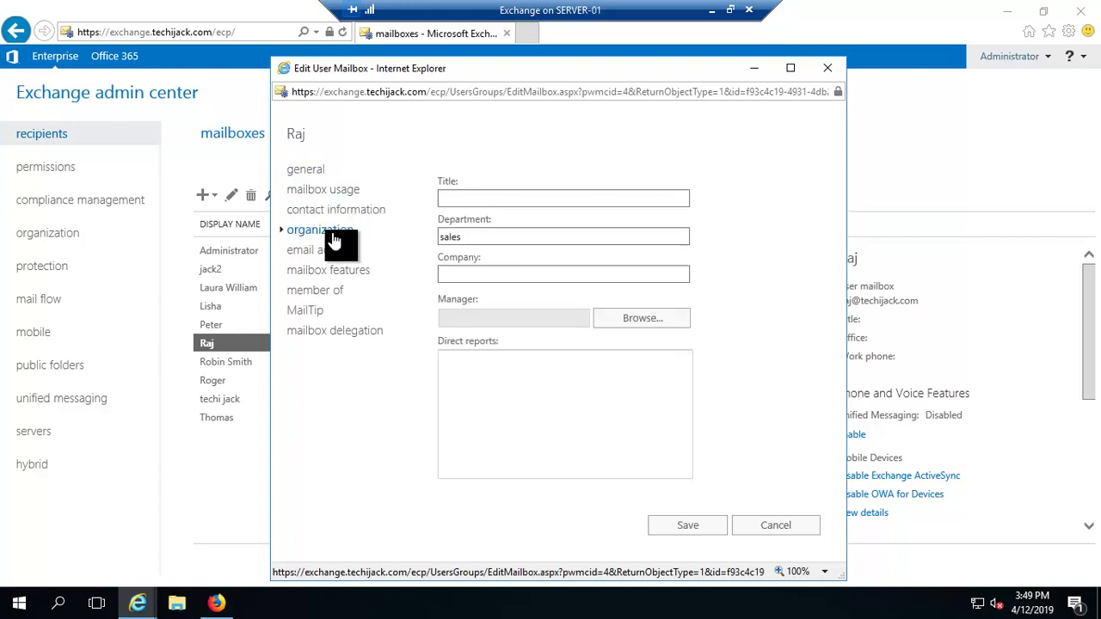
click(449, 273)
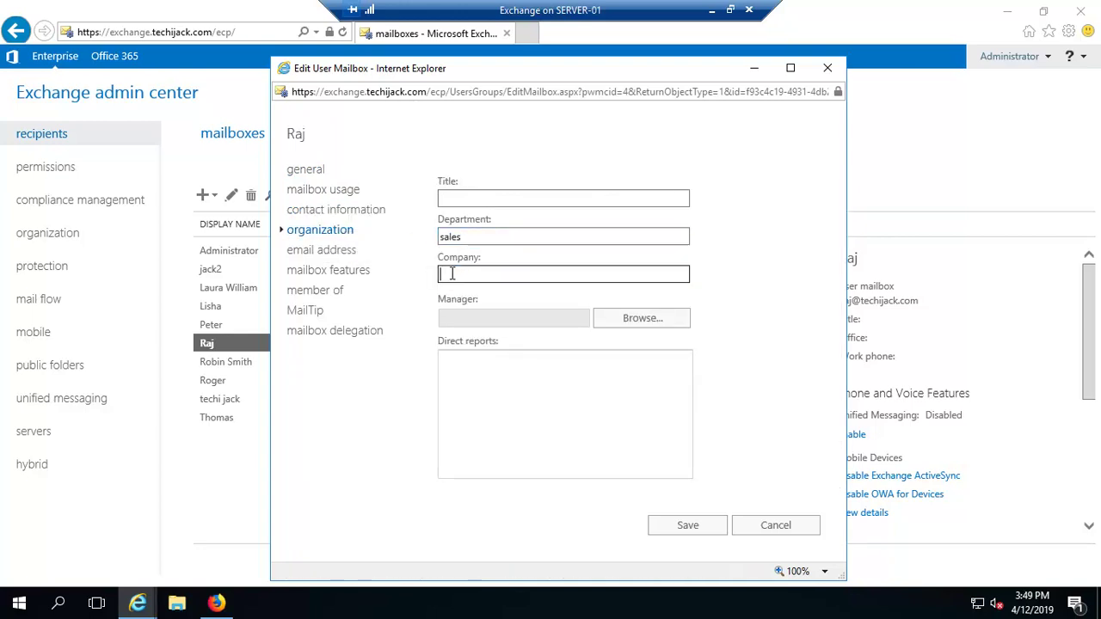
text(techijack)
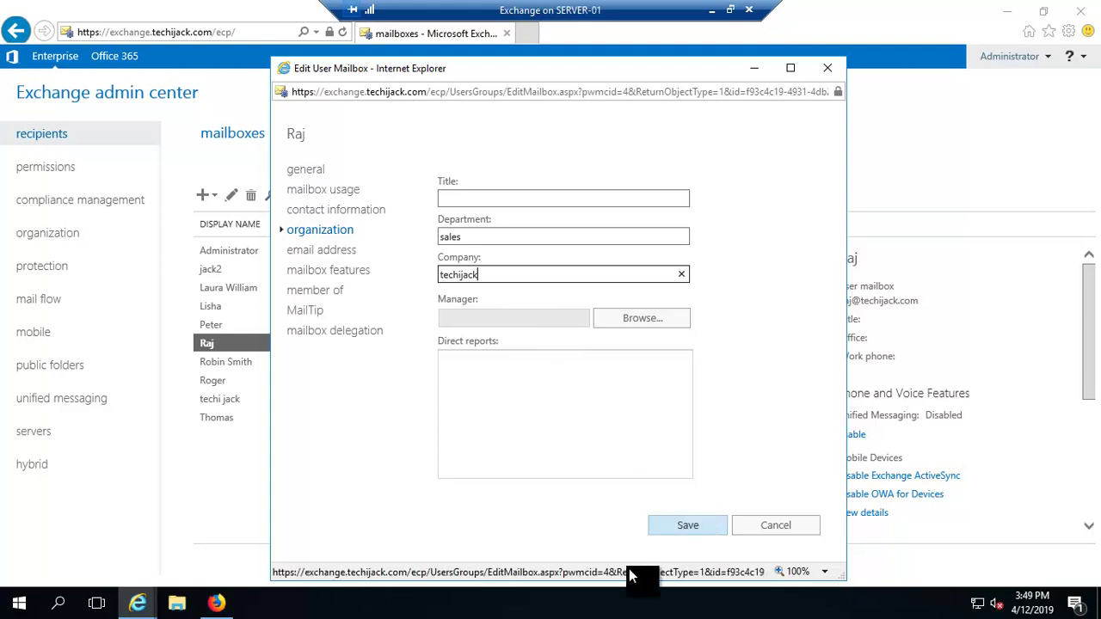
click(693, 528)
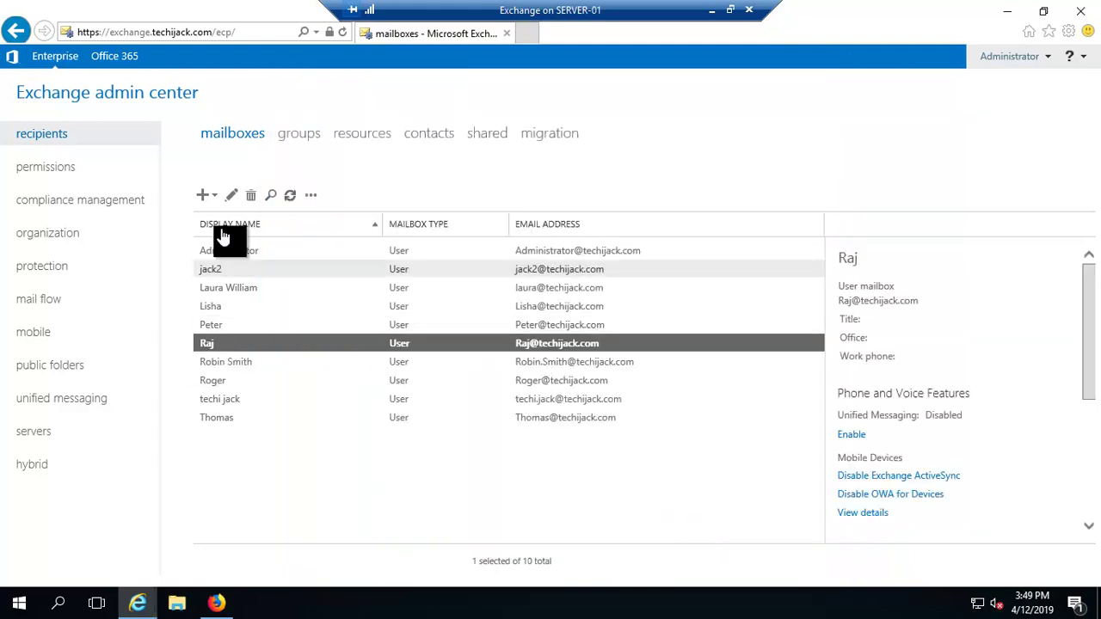
Reopen the mailbox to confirm Department sales and Company techijack were saved, then close it.
click(230, 195)
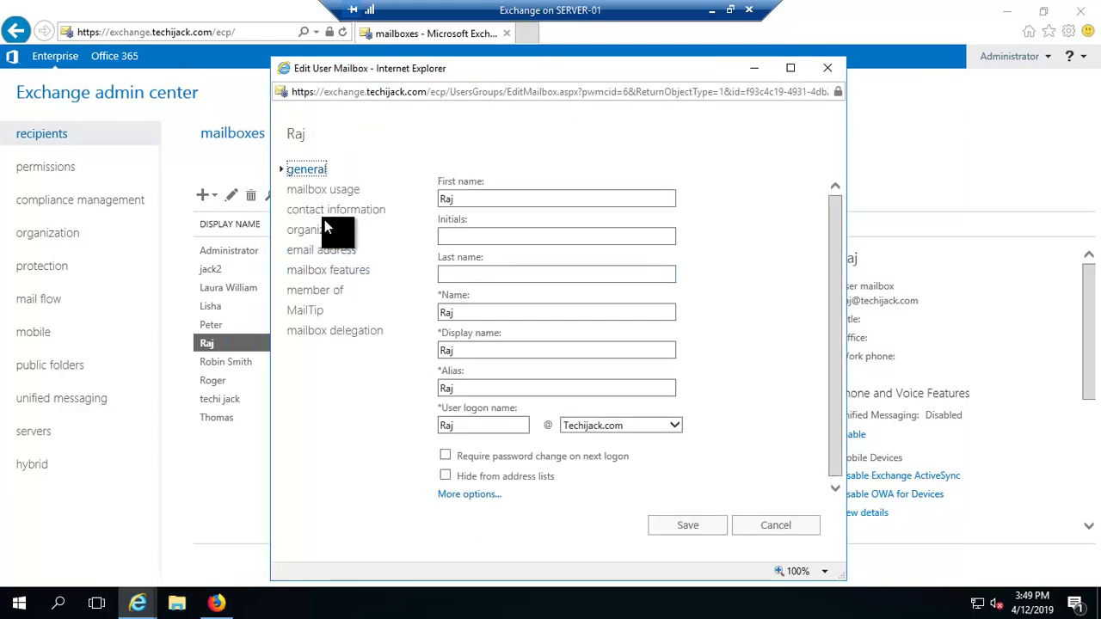
click(327, 220)
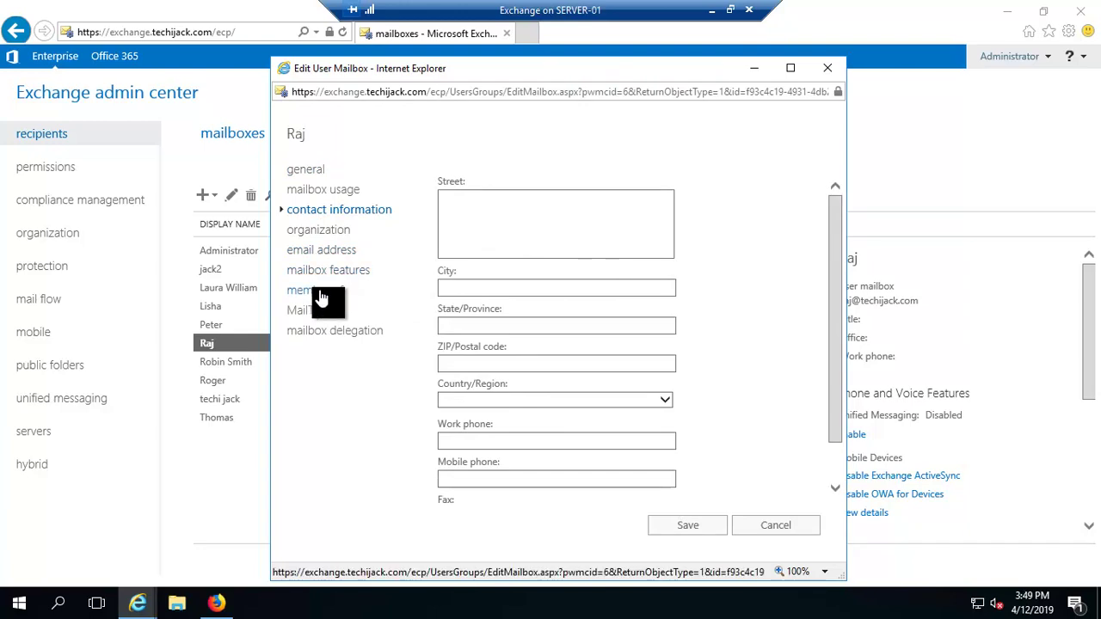
click(325, 232)
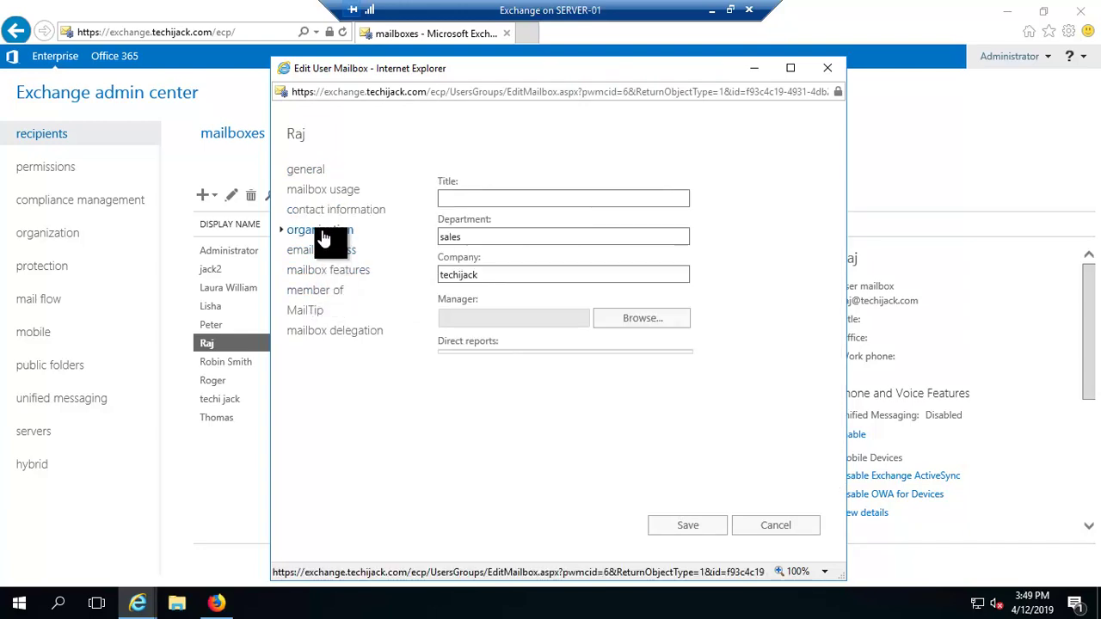
click(439, 243)
click(446, 279)
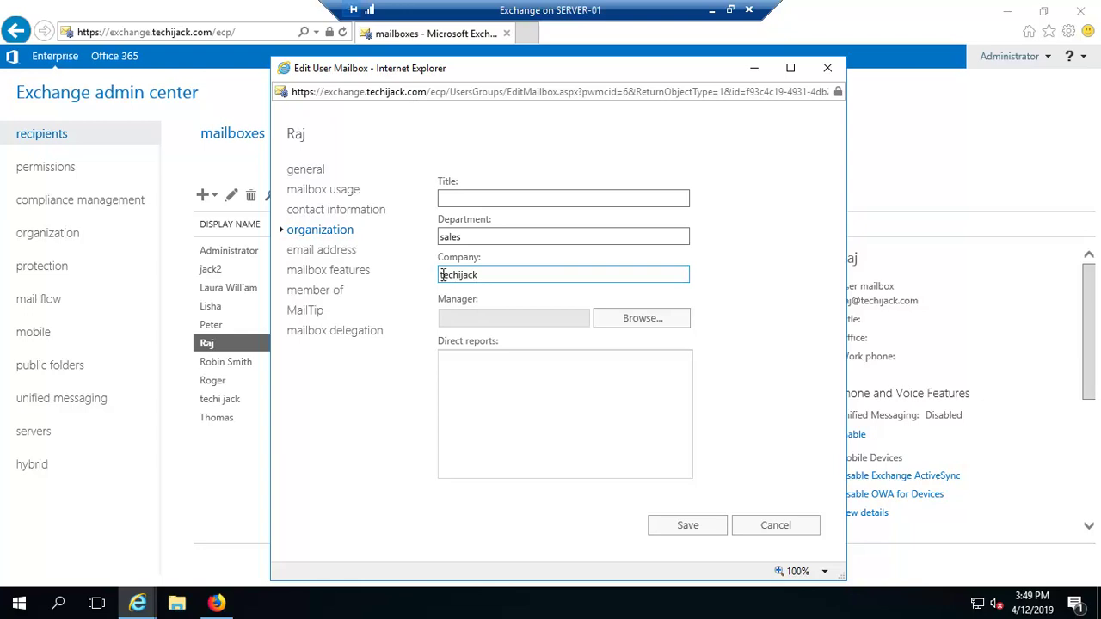
click(772, 528)
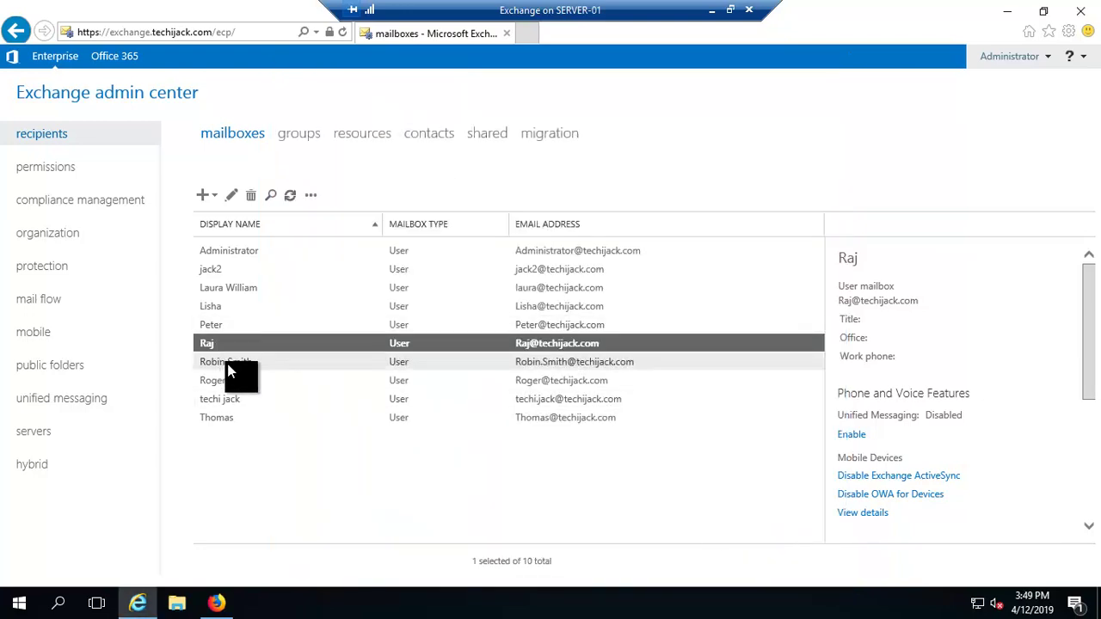
click(230, 287)
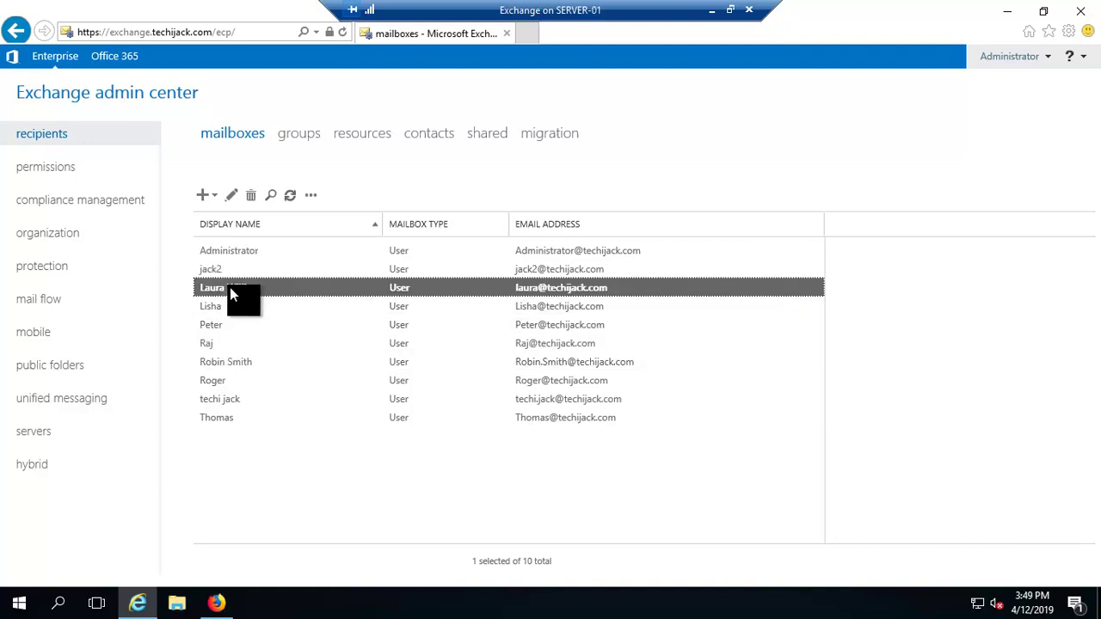
Check the second user's group membership, then save Department sales and Company techijack for them.
click(235, 197)
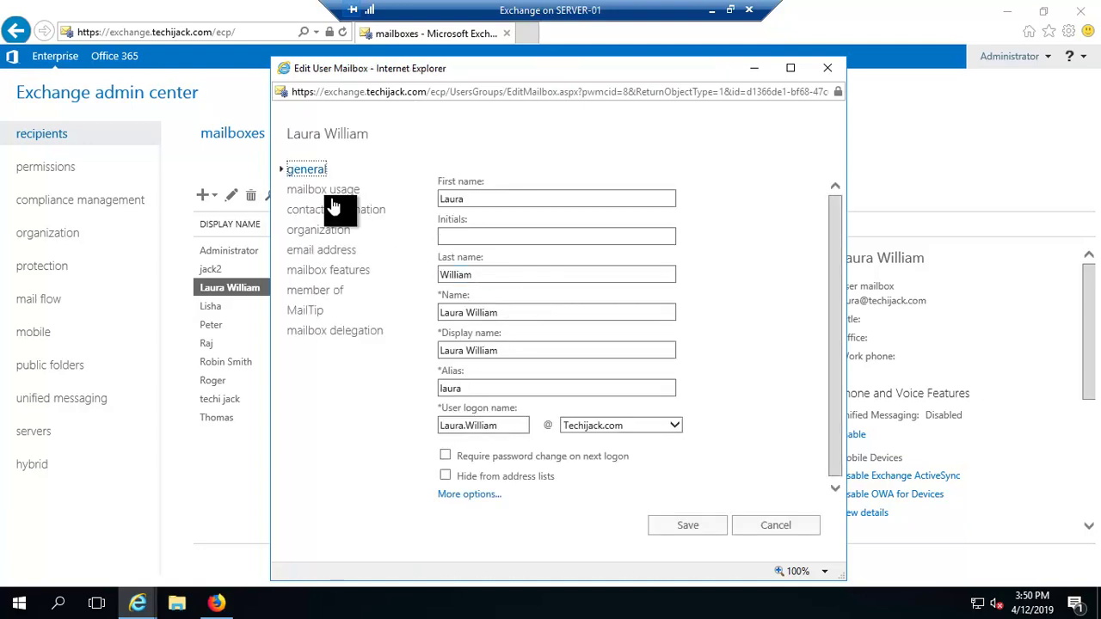
click(319, 290)
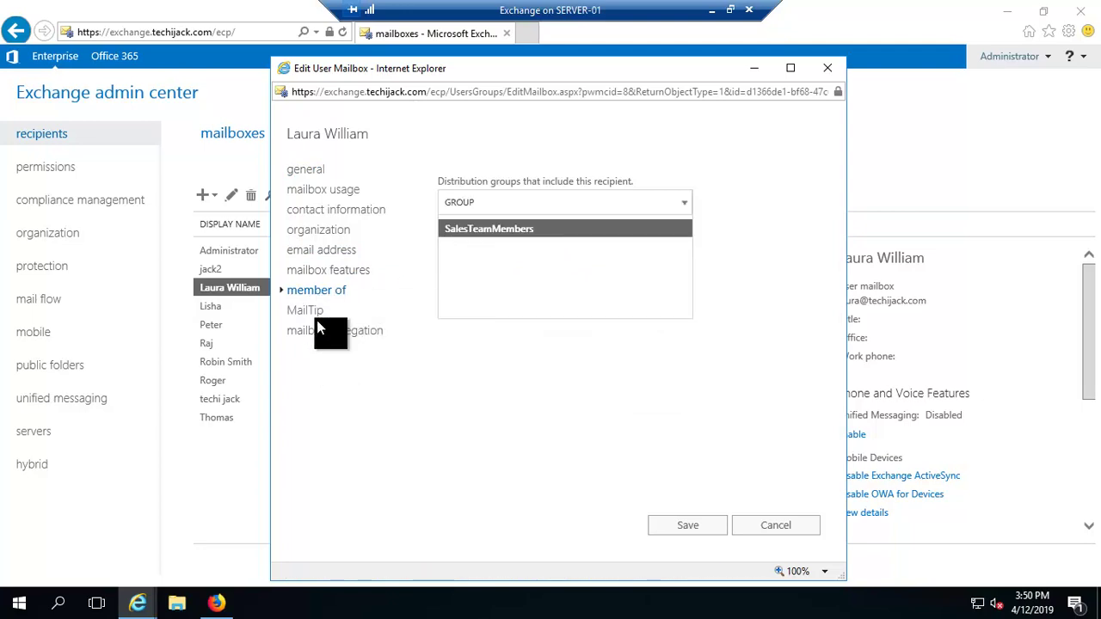
click(317, 232)
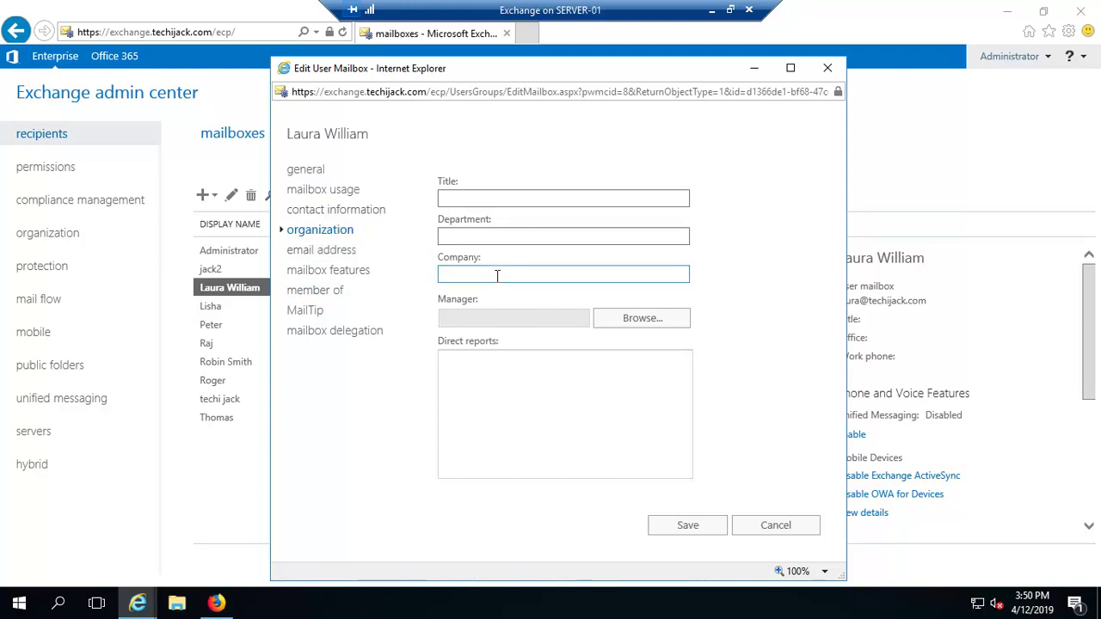
click(467, 237)
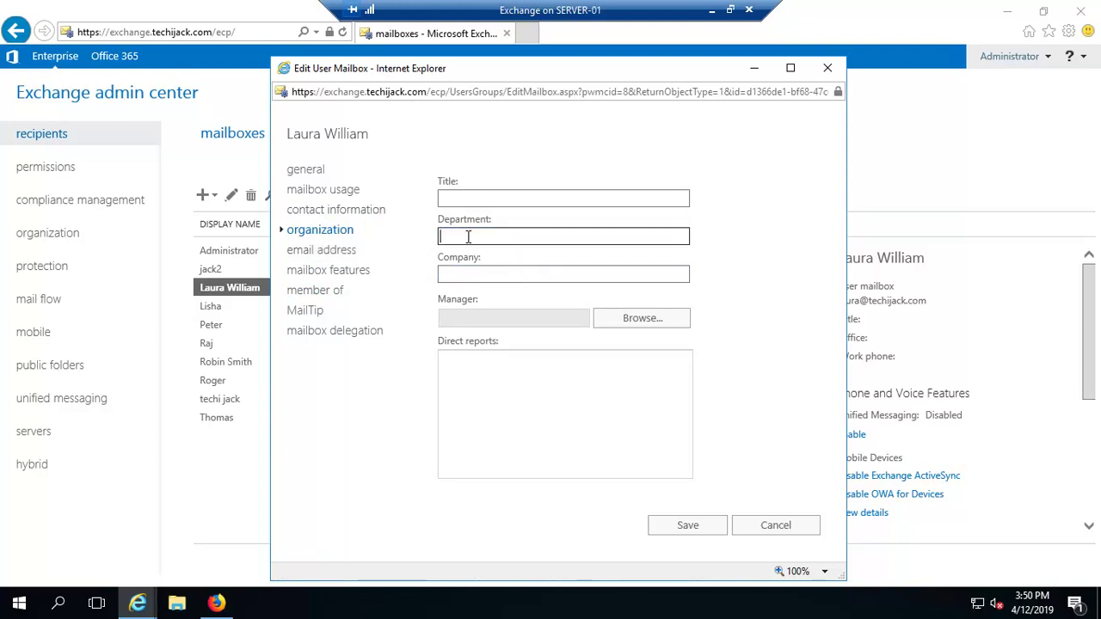
text(sales)
key(Tab)
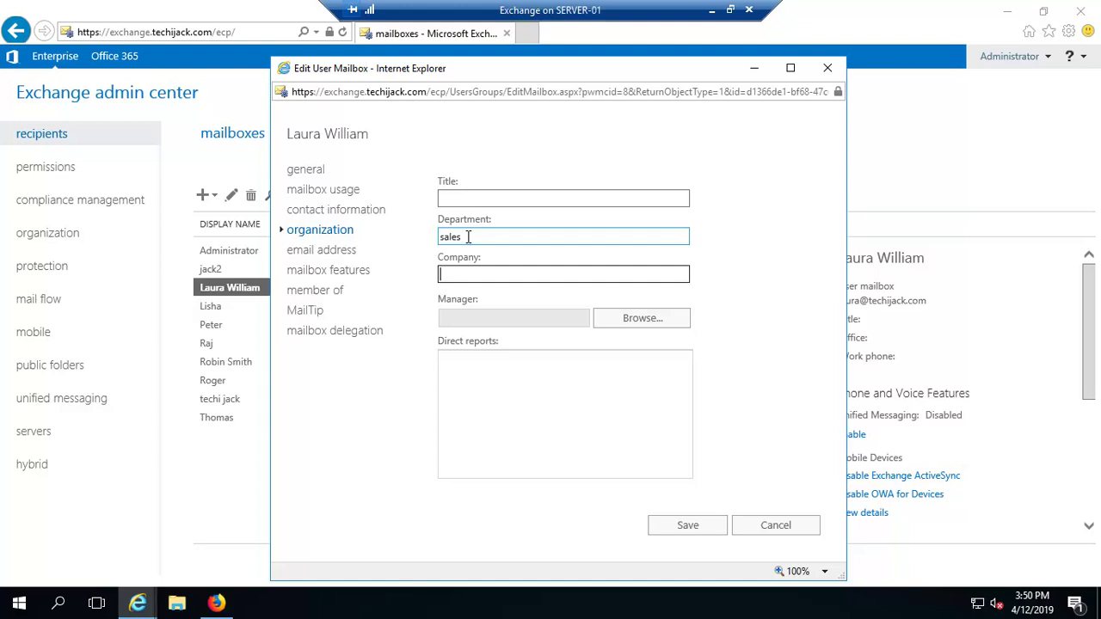
text(techijack)
click(686, 530)
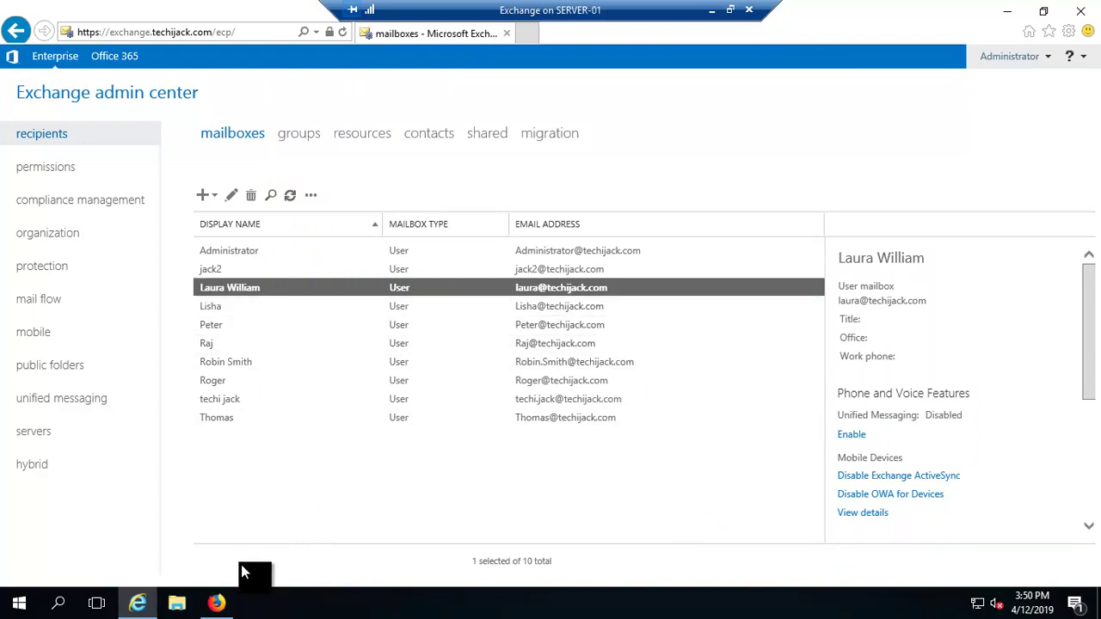
click(220, 607)
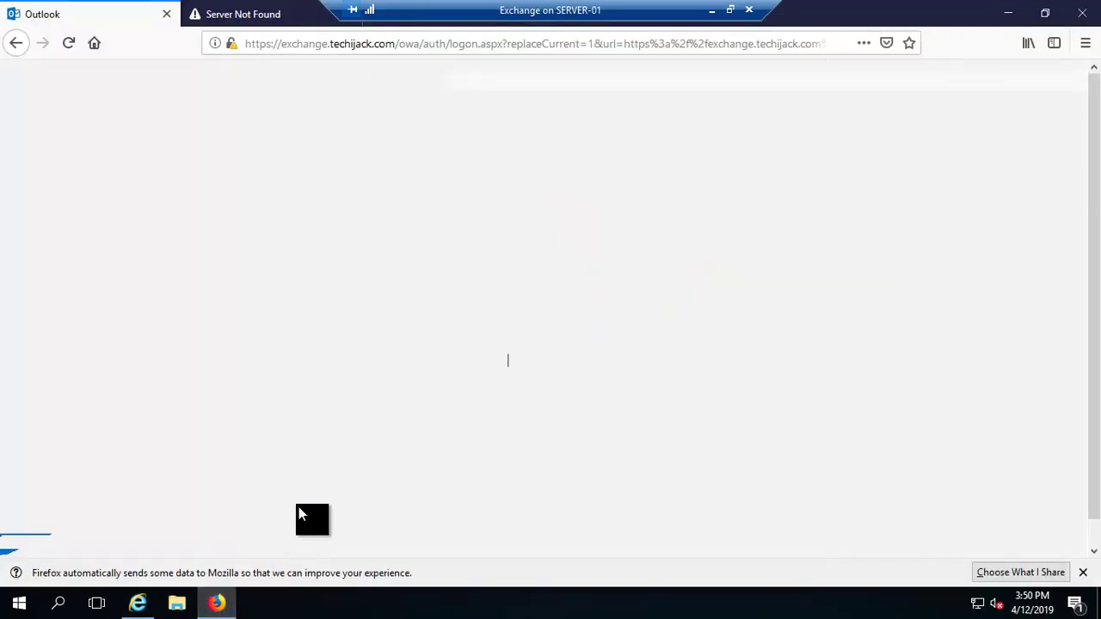
Sign in to Outlook on the web with the sender's techijack domain user name.
click(221, 604)
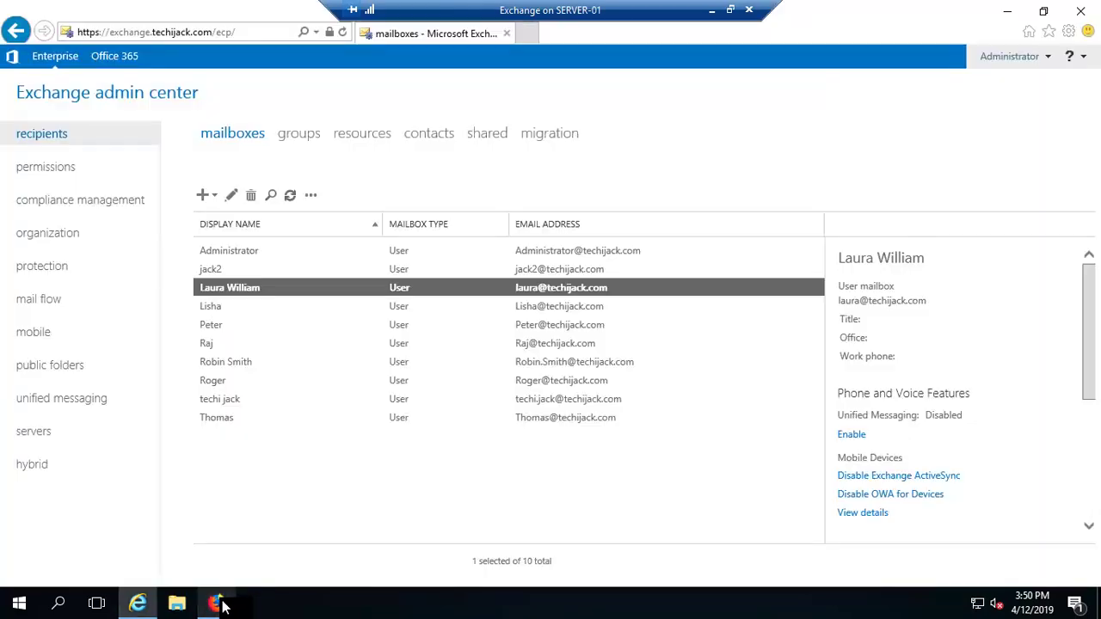
click(221, 605)
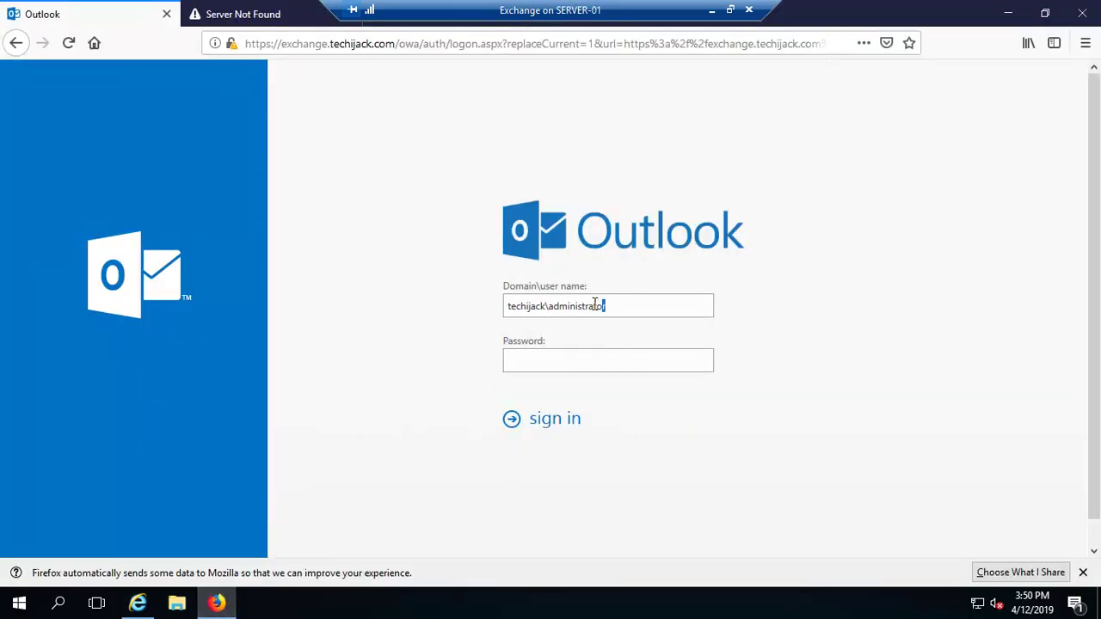
drag(606, 306, 550, 304)
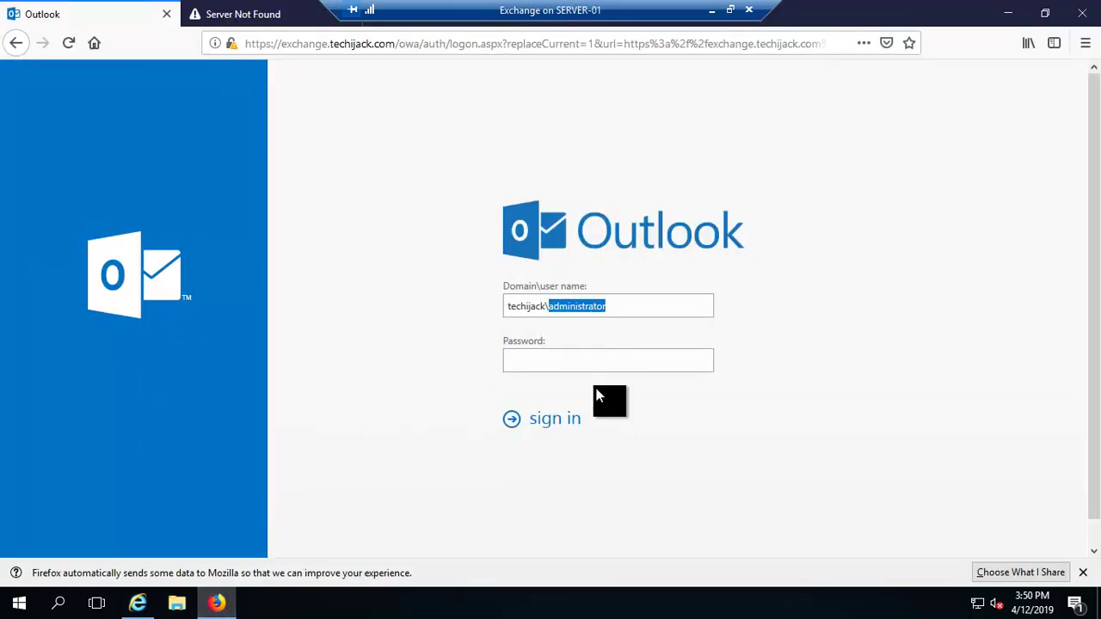
text(techijack\techi.j)
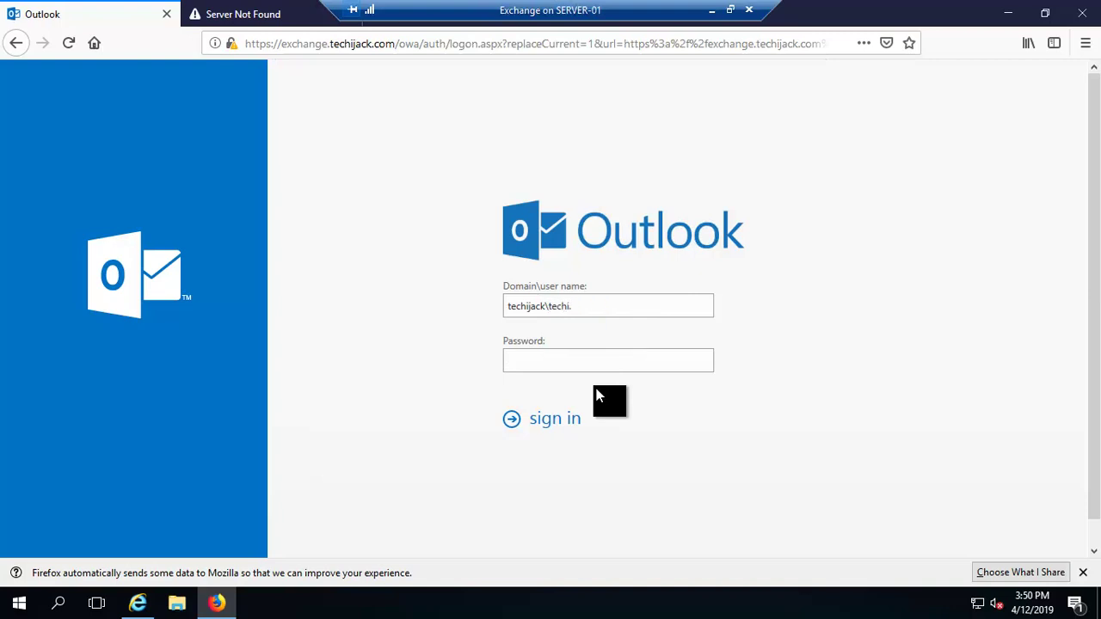
text(ack)
key(Return)
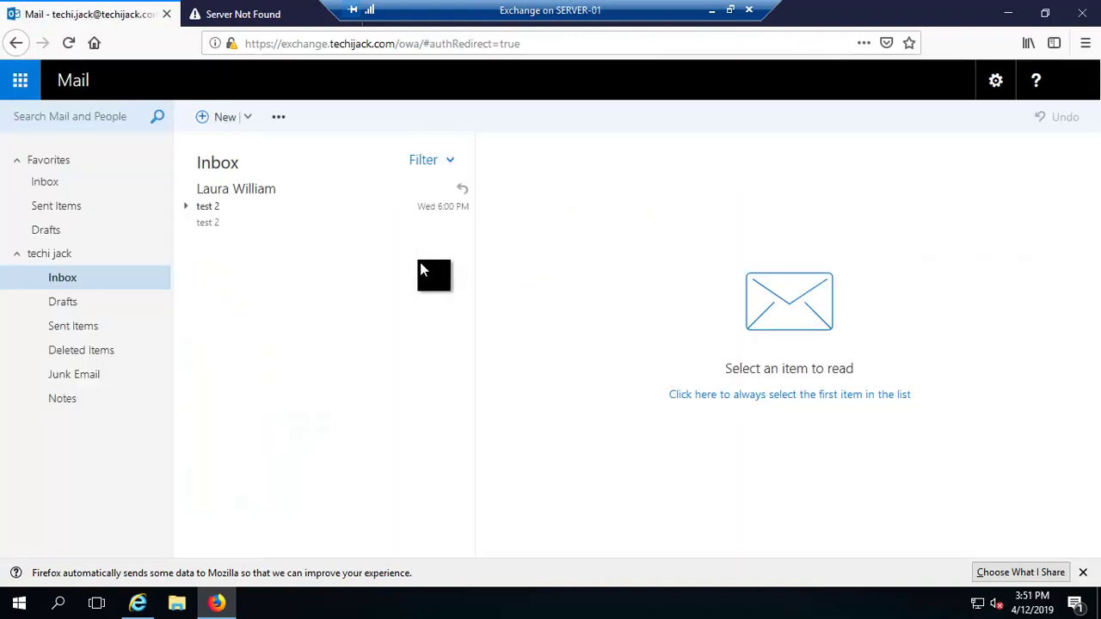
Start a new email addressed to the sales group found in the full directory.
click(252, 121)
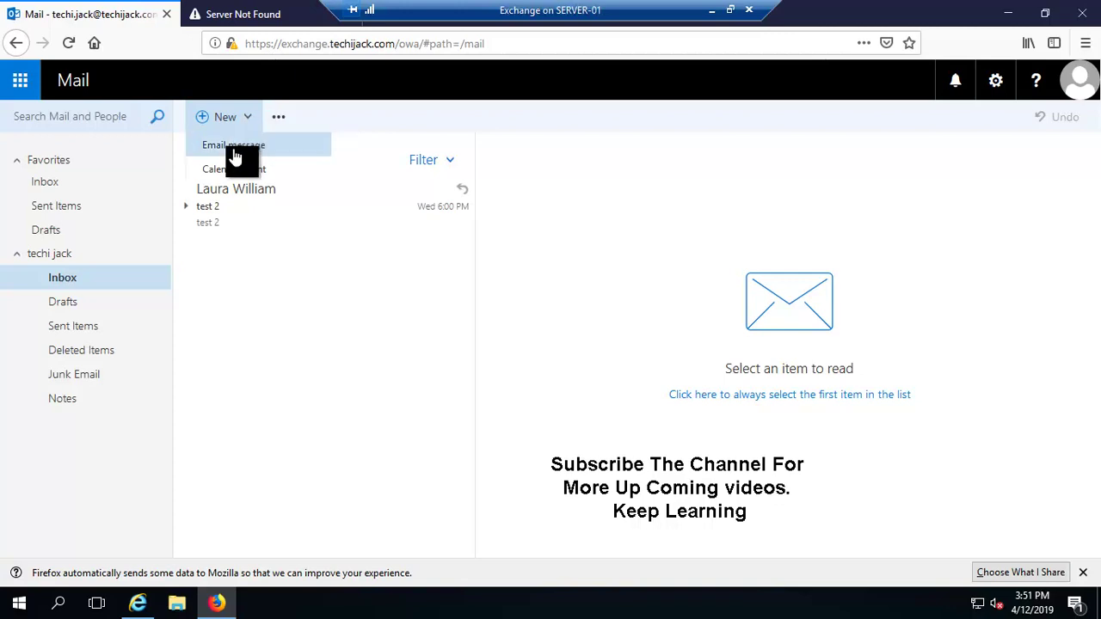
click(232, 152)
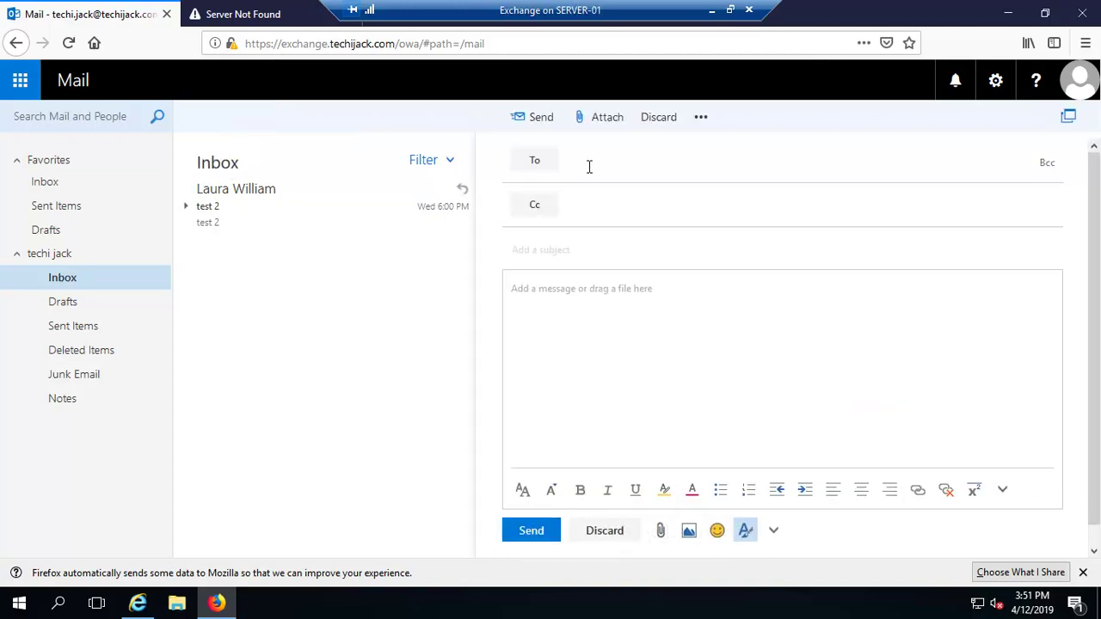
text(sales)
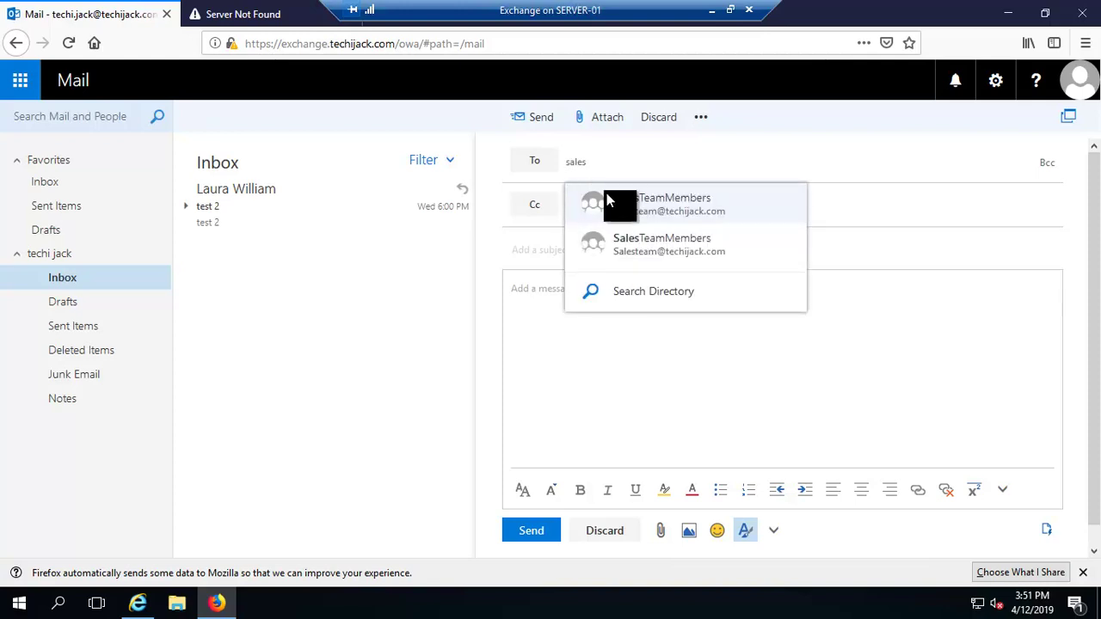
click(630, 296)
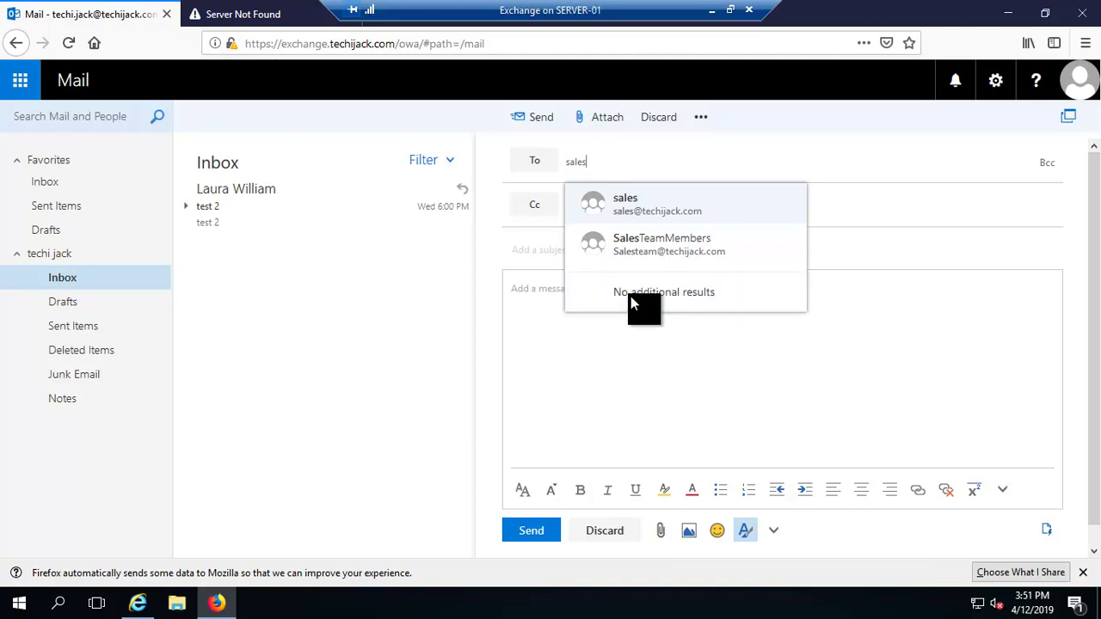
click(634, 210)
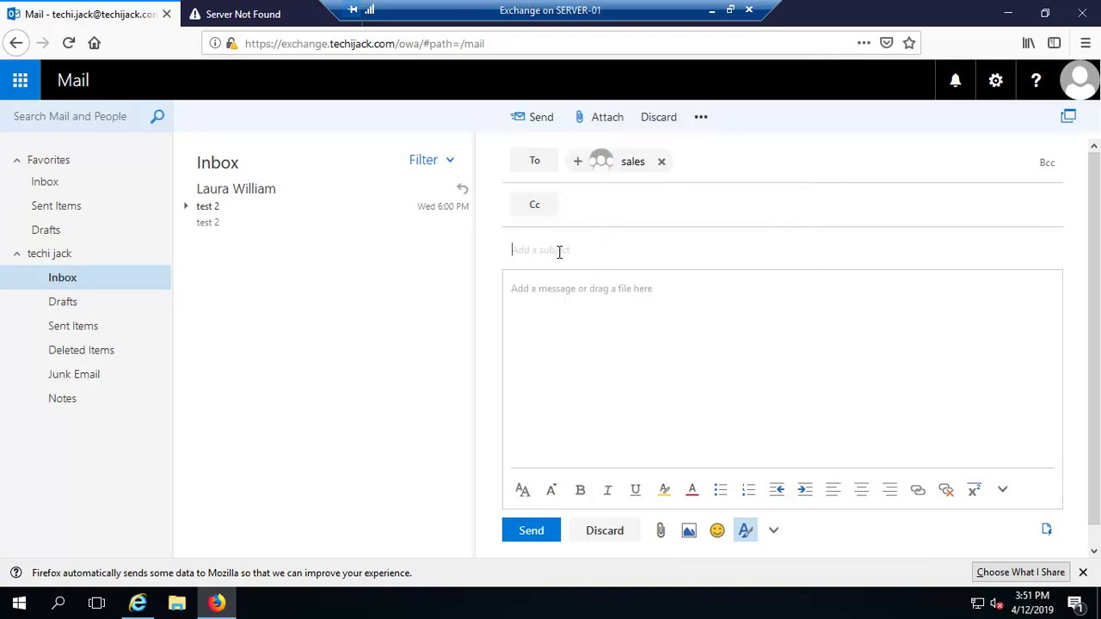
Enter subject 'Testing Dynamic Distribution Group', paste the same text into the body, and send.
text(Tejs)
text(ing )
text(Dynamic Dis)
text(tribution)
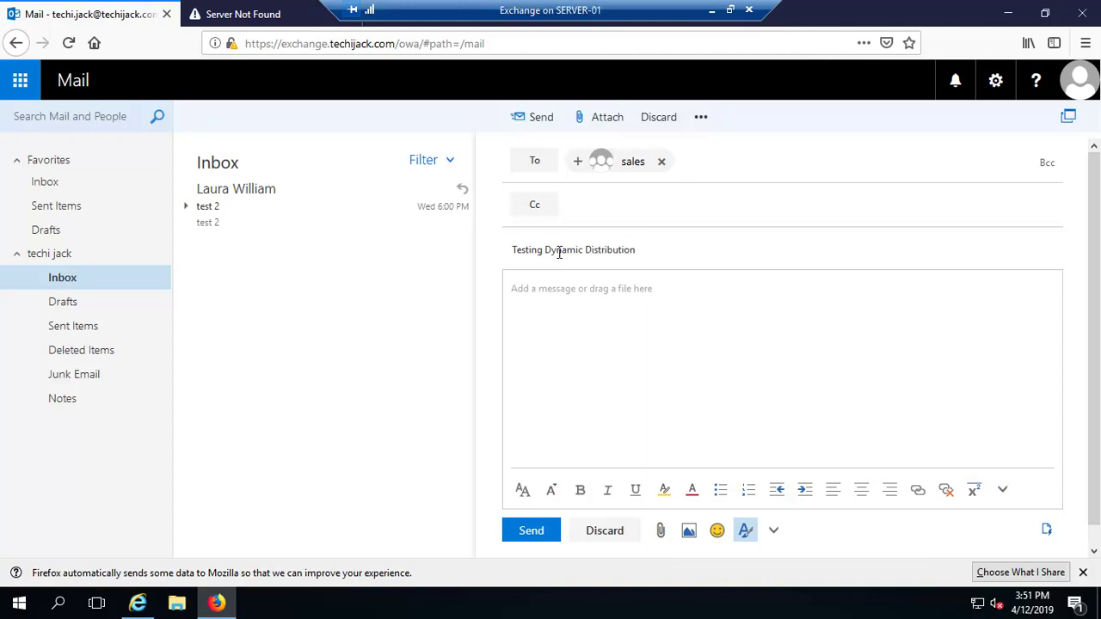
text( Group)
key(ctrl+a)
key(ctrl+c)
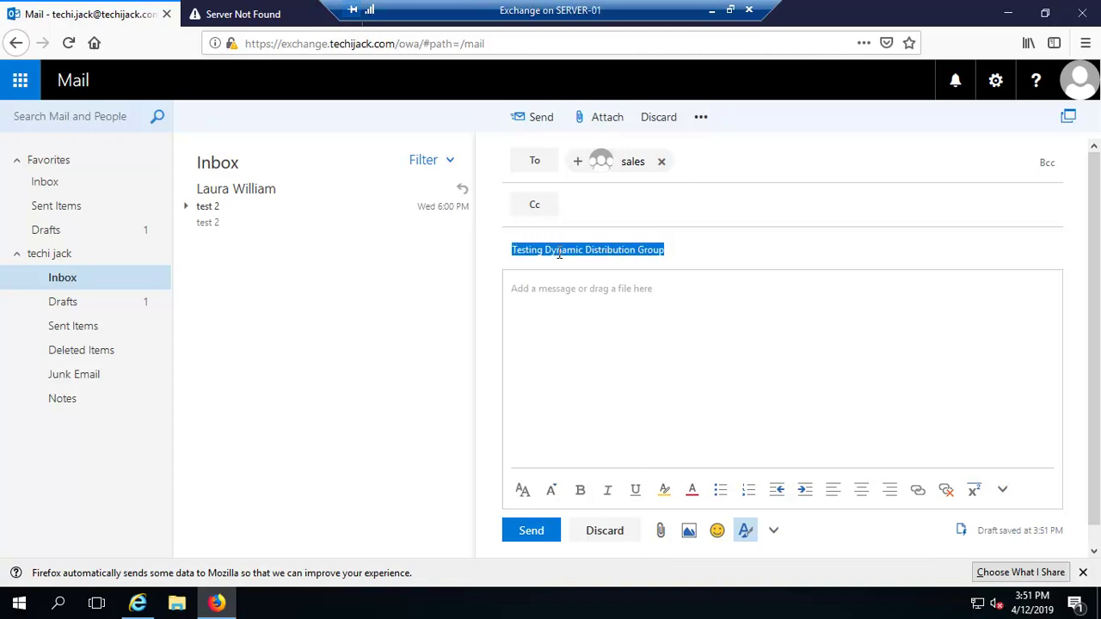
click(552, 304)
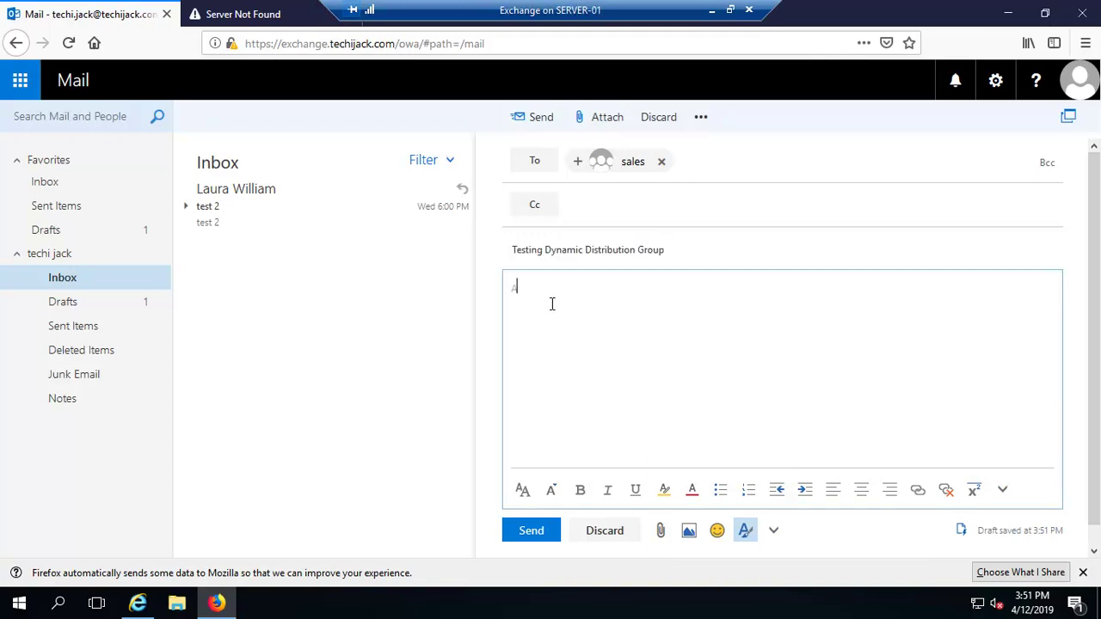
key(ctrl+v)
click(533, 532)
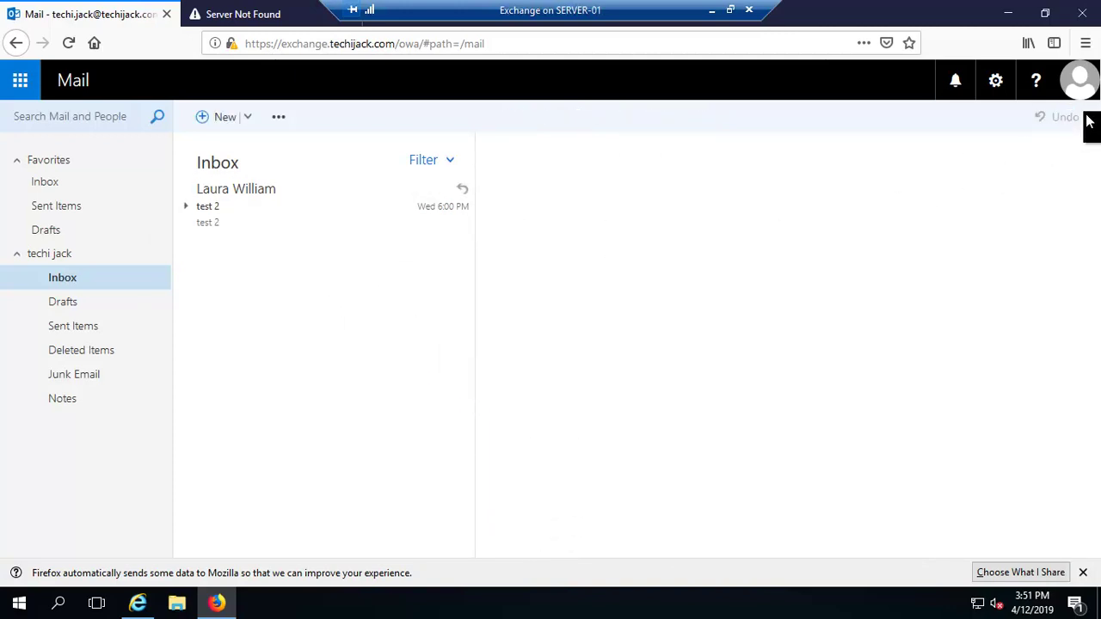
Sign out of the current mailbox from the account menu.
click(1080, 82)
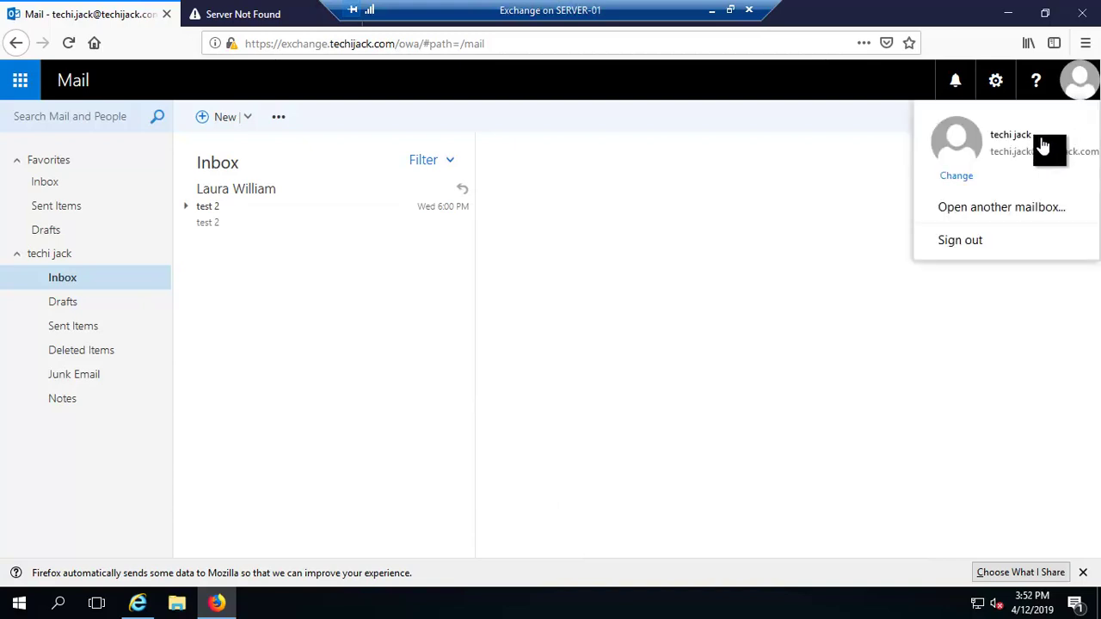
click(626, 247)
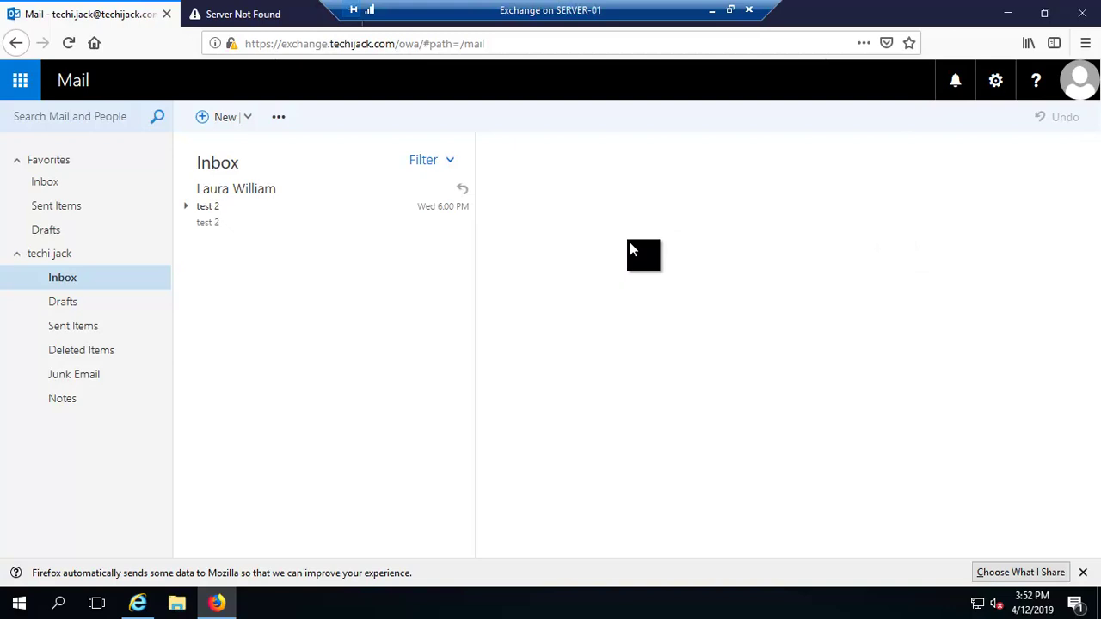
click(1077, 82)
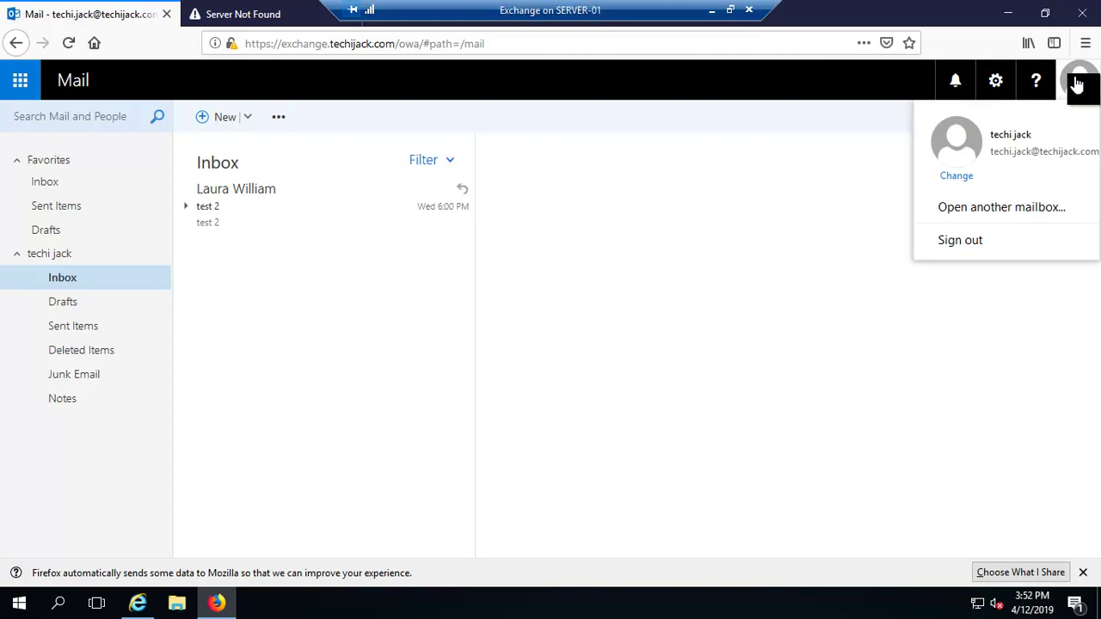
click(977, 244)
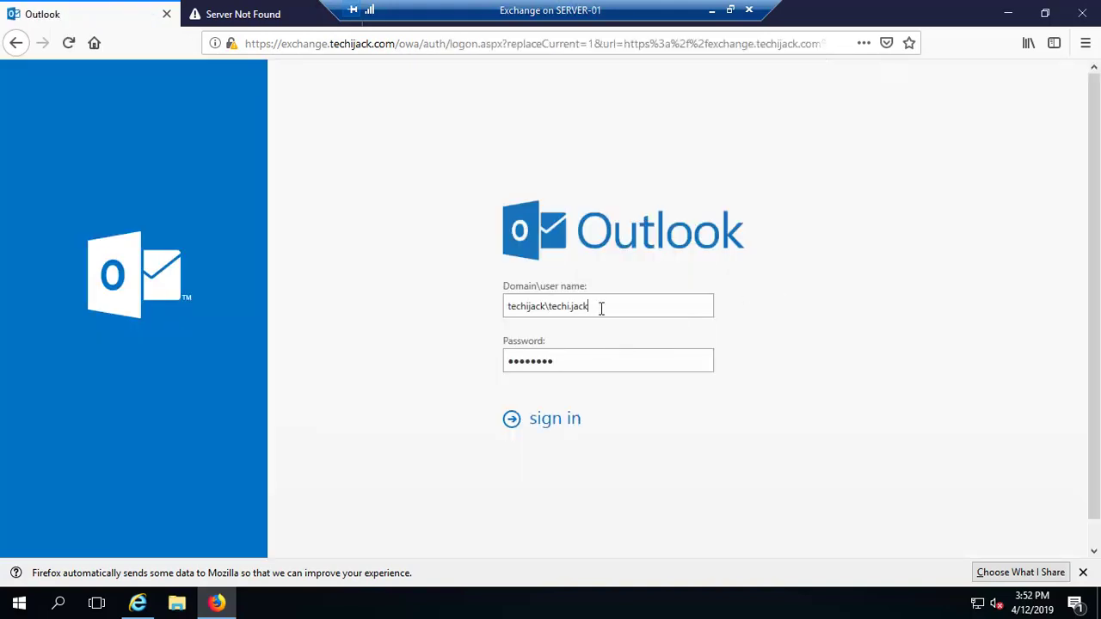
Sign in with the second sales member's user name and save the login in the browser.
key(BackSpace)
key(BackSpace)
key(BackSpace)
key(BackSpace)
key(BackSpace)
key(BackSpace)
key(BackSpace)
key(BackSpace)
key(BackSpace)
key(BackSpace)
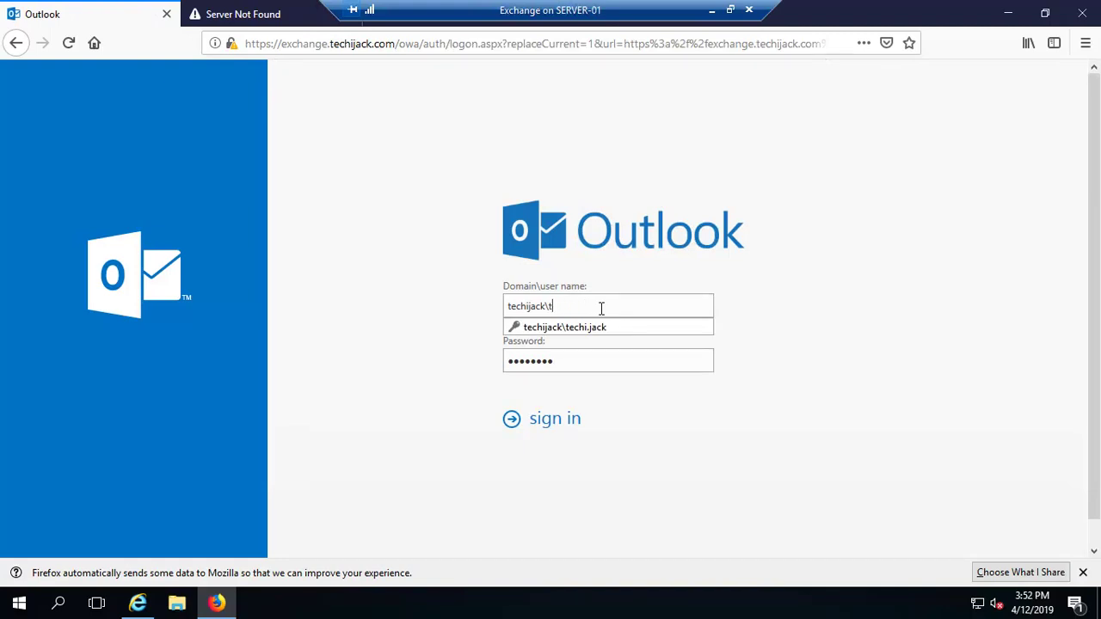
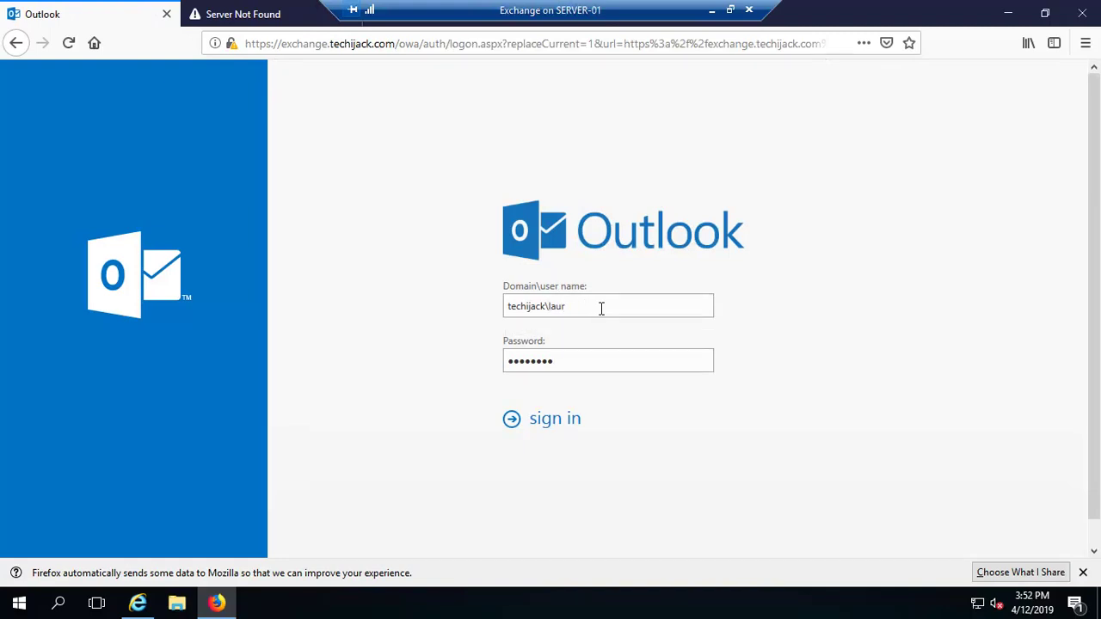
click(519, 430)
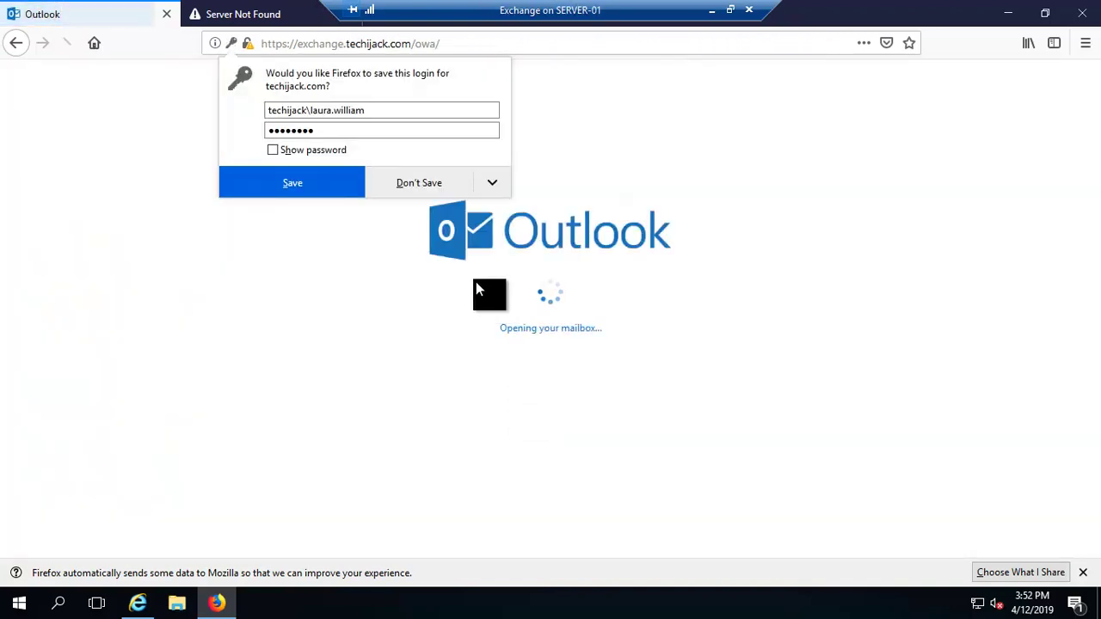
click(313, 184)
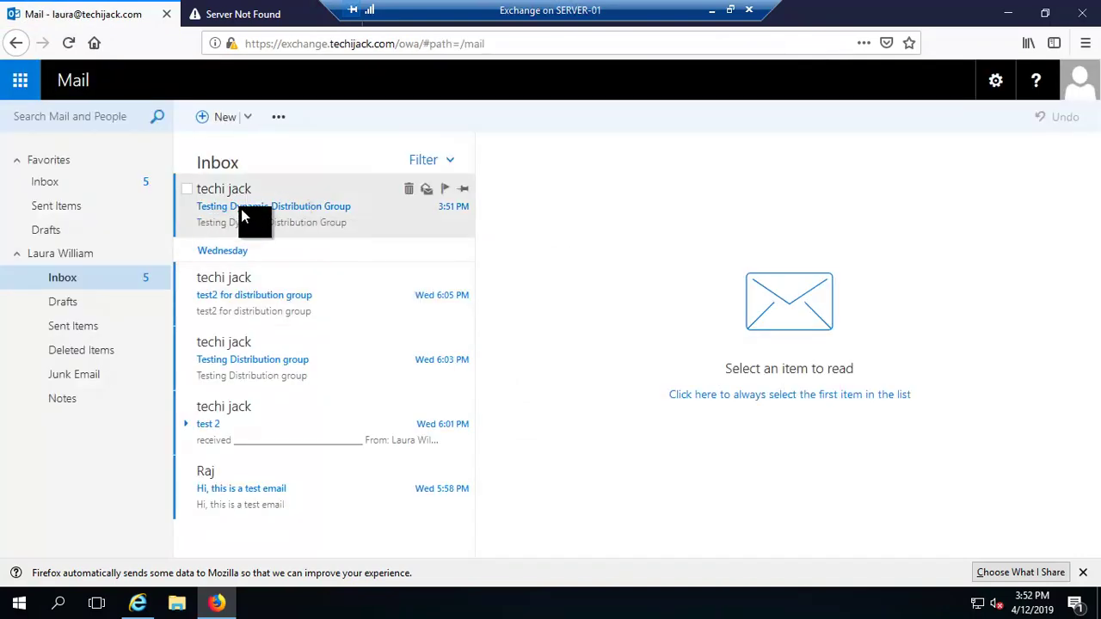
Open the received Testing Dynamic Distribution Group message, then sign out.
click(340, 214)
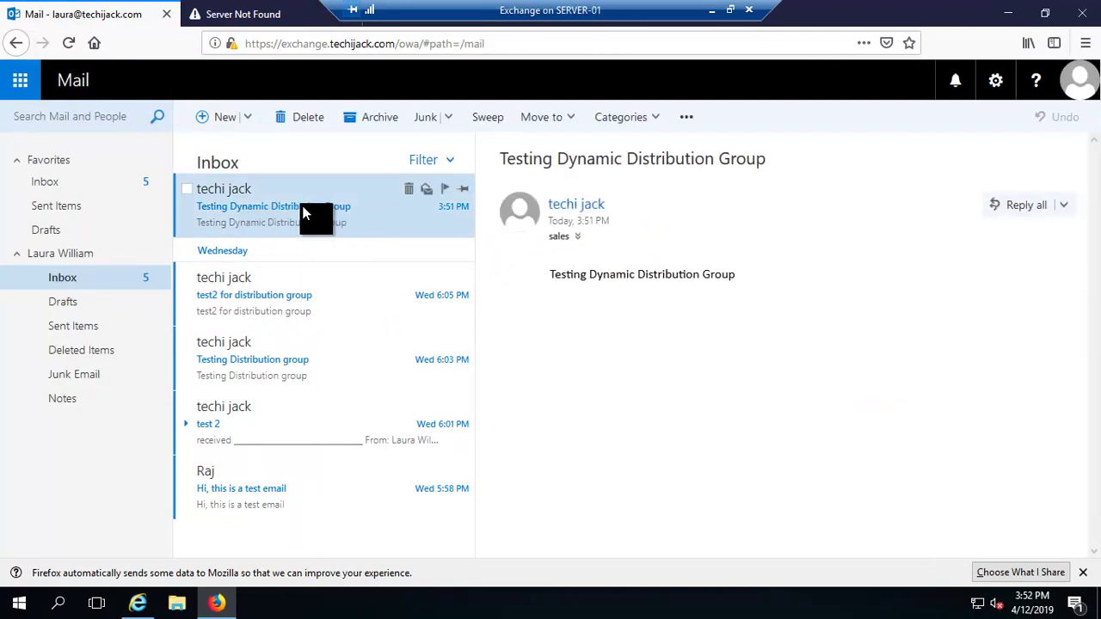
click(1090, 83)
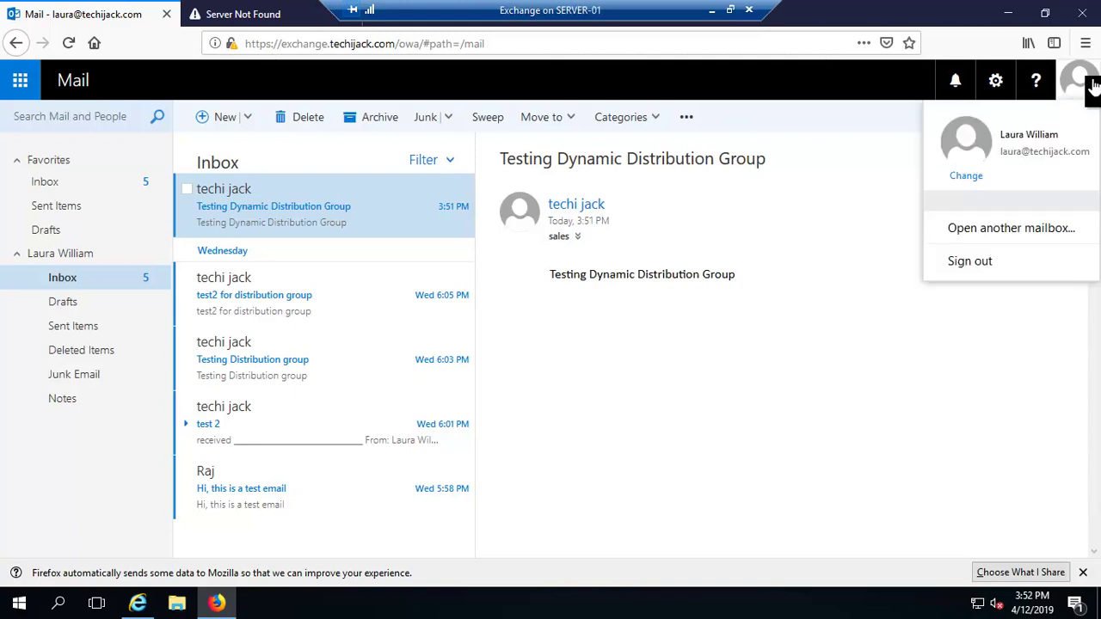
click(961, 244)
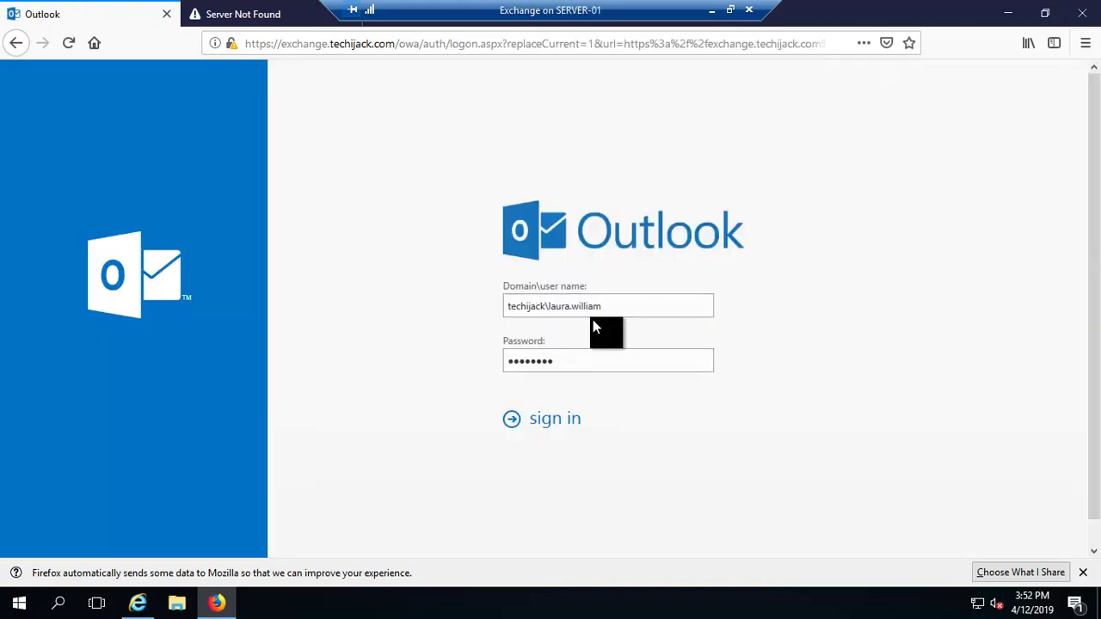
Sign in as another sales member and open the received Testing Dynamic Distribution Group message.
double_click(551, 307)
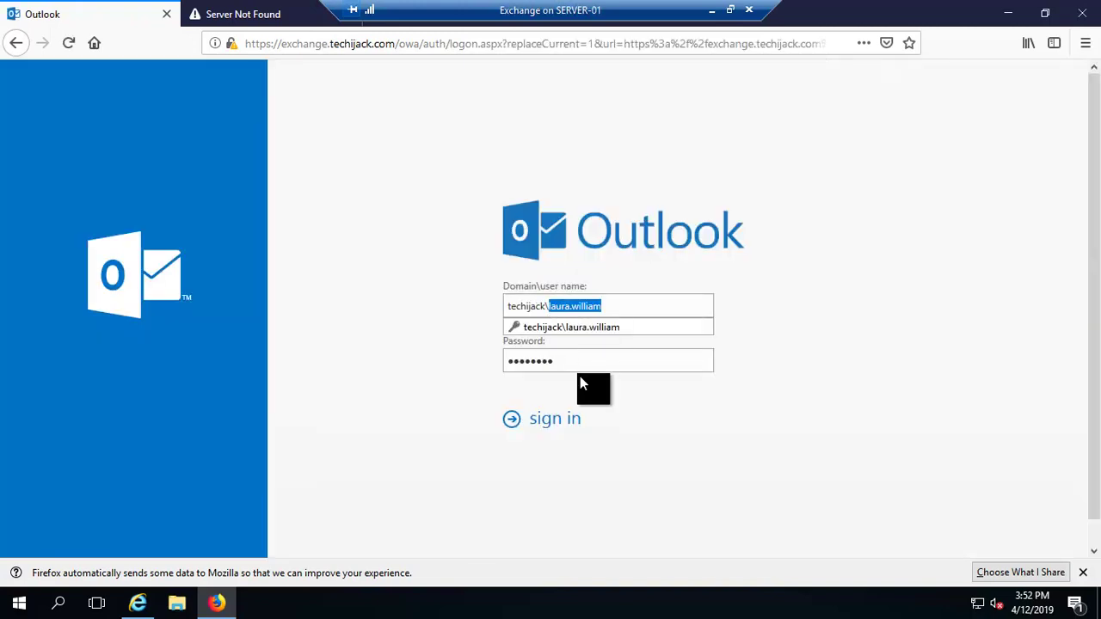
text(raj)
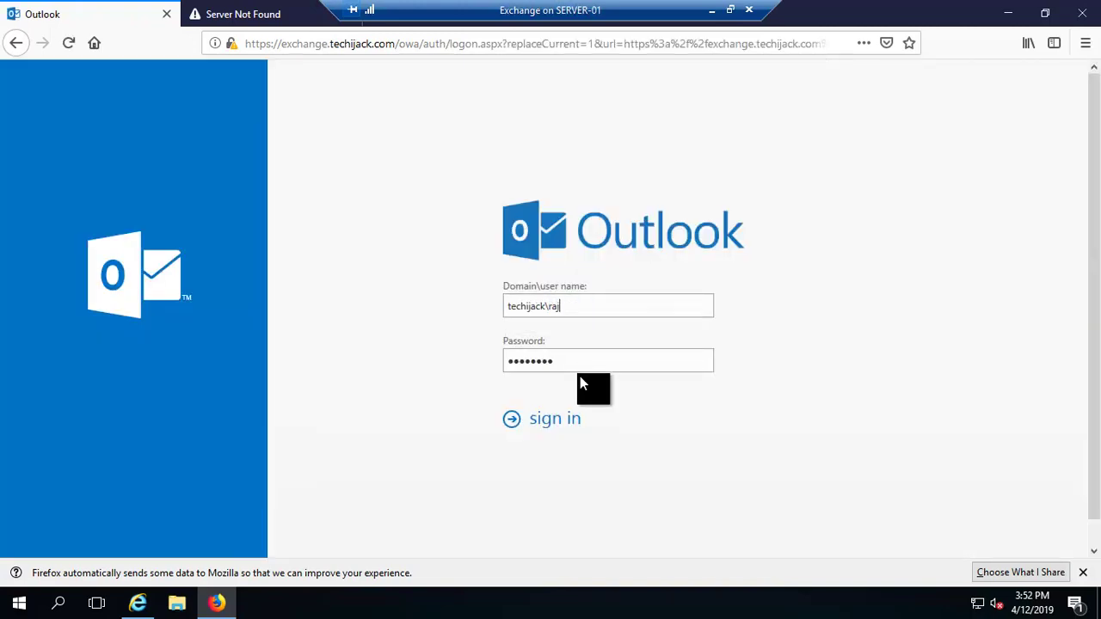
click(543, 419)
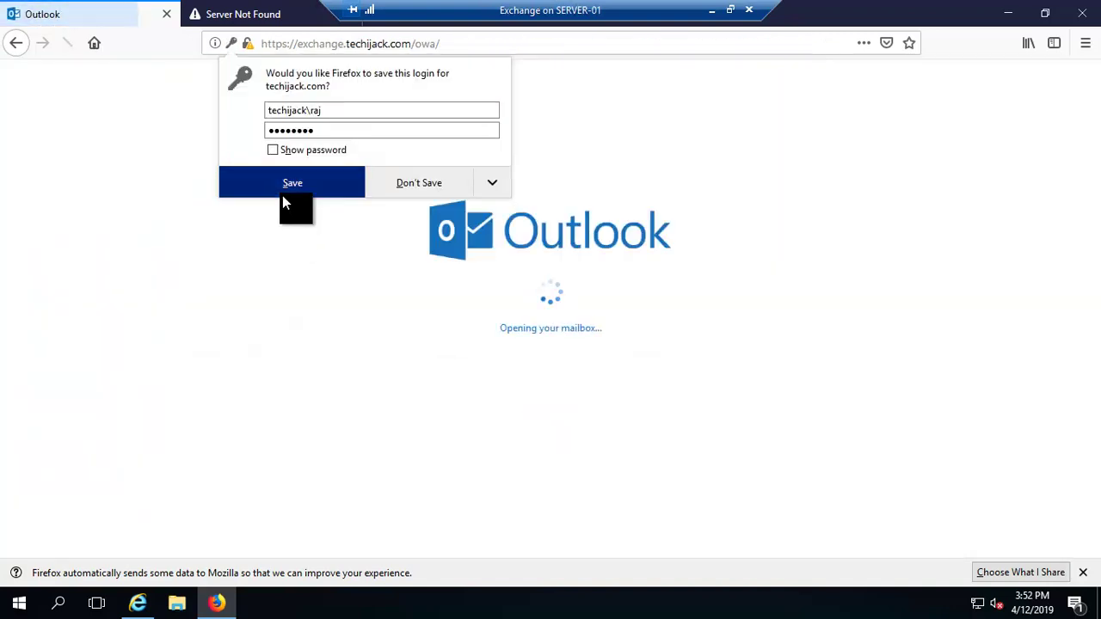
click(283, 192)
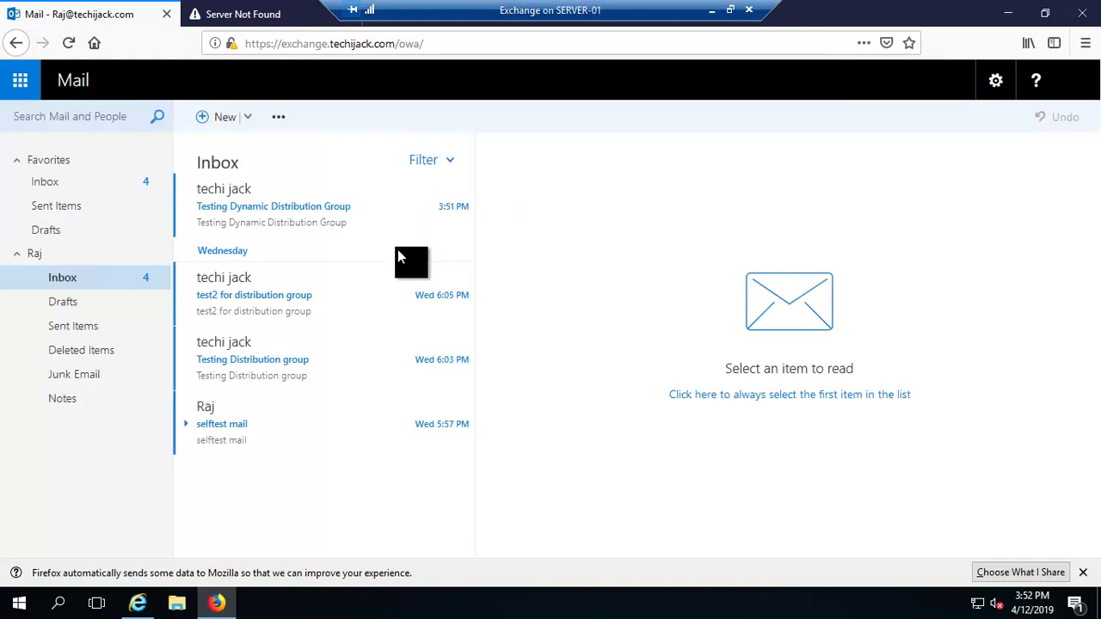
click(261, 215)
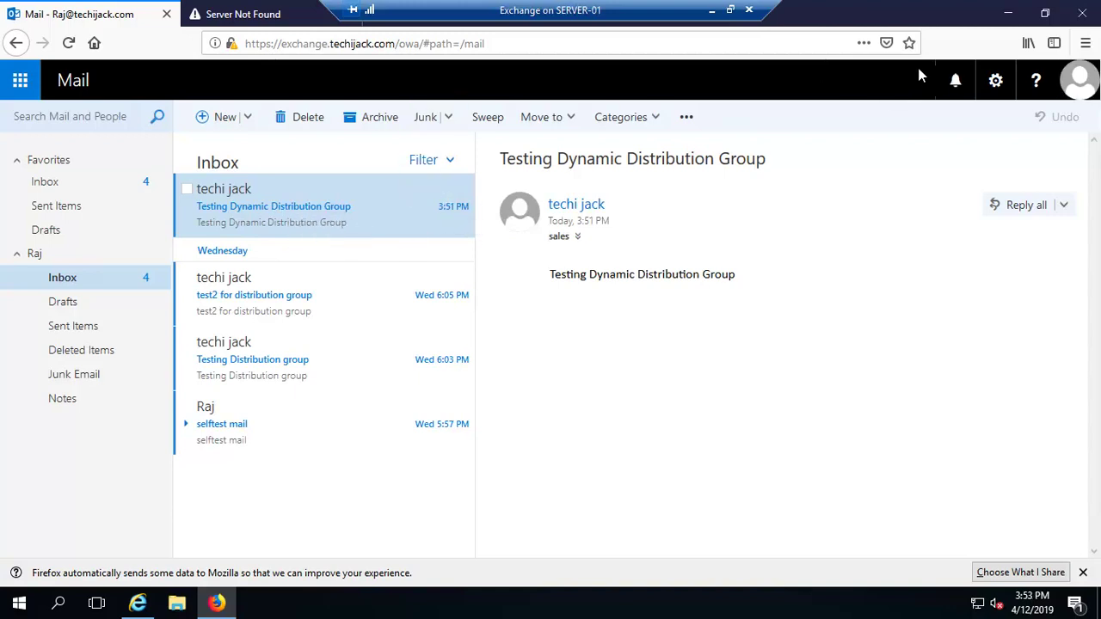
Glance at the admin center, then sign this user out of Outlook on the web.
click(1012, 19)
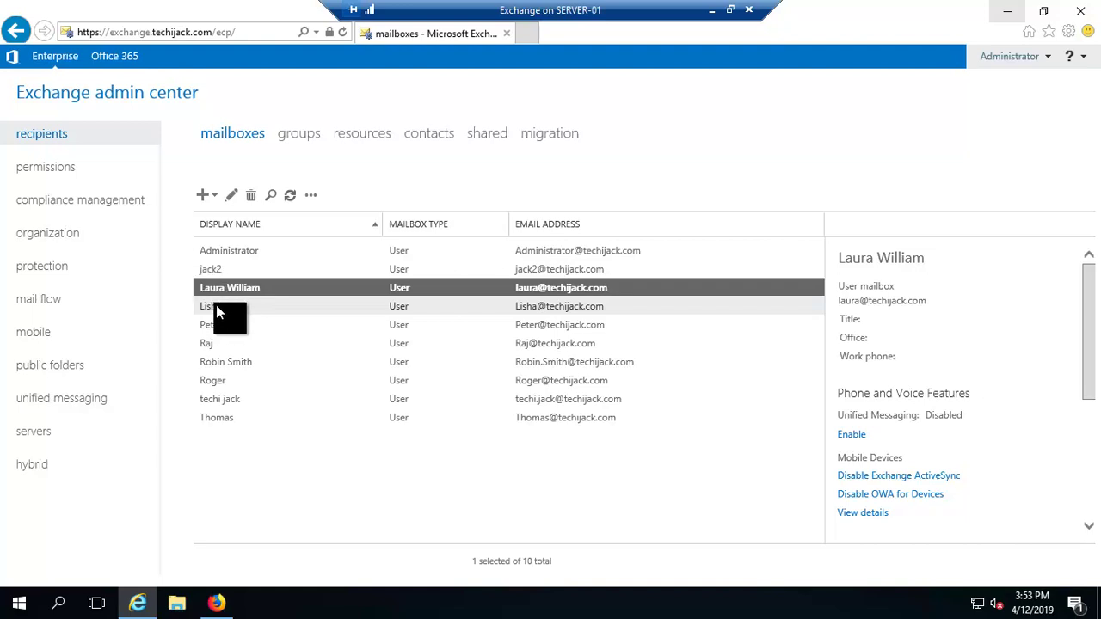
click(217, 604)
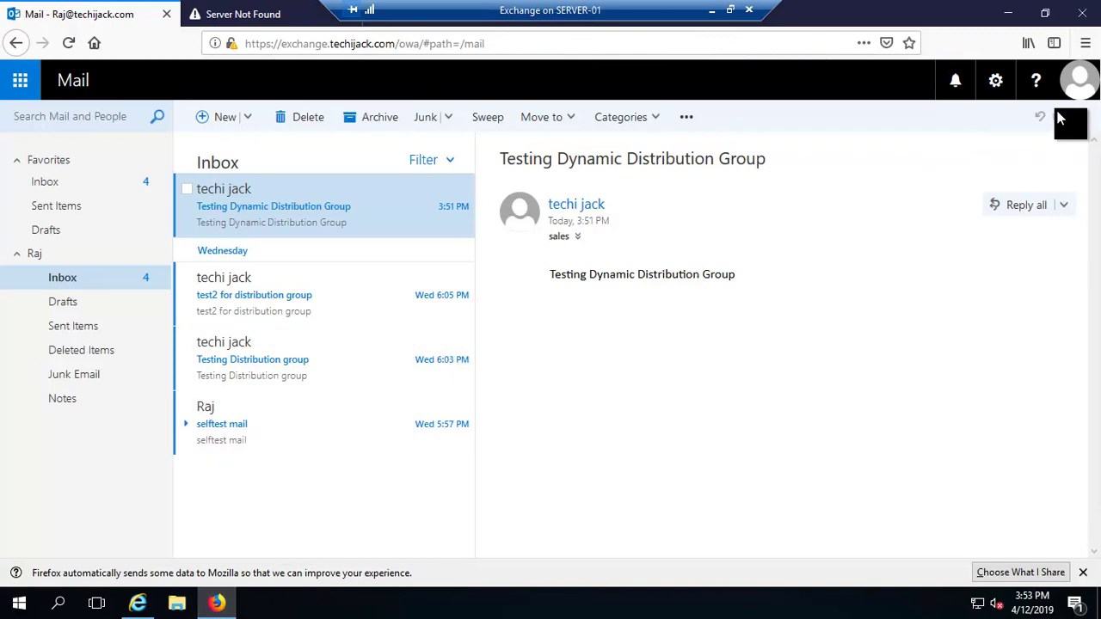
click(1078, 86)
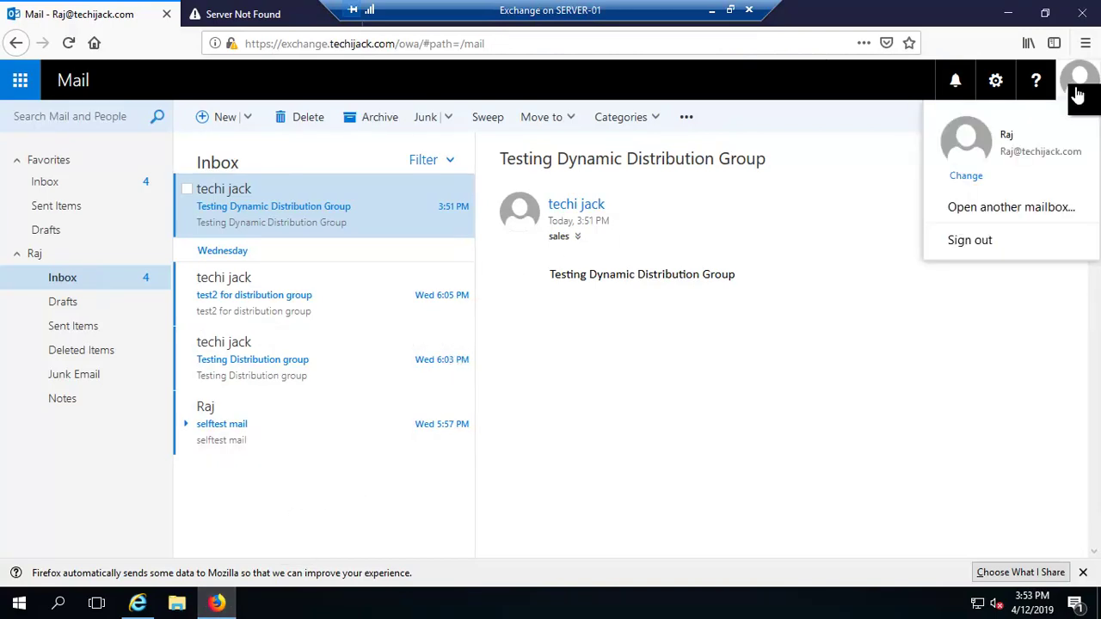
click(976, 244)
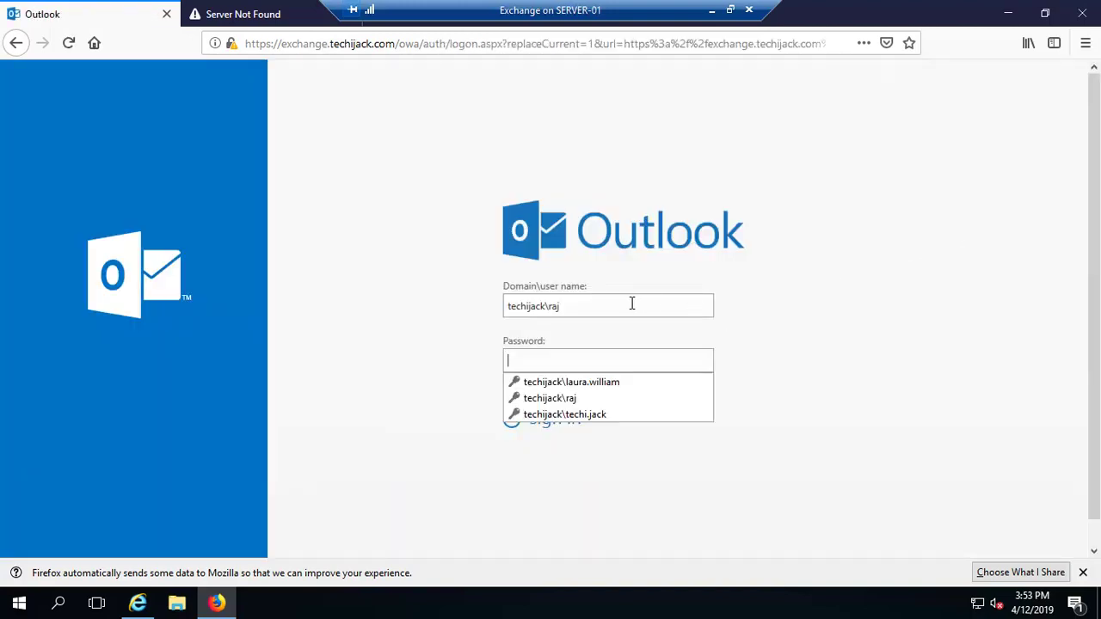
Sign in as a different techijack user with their password and save the login.
click(616, 306)
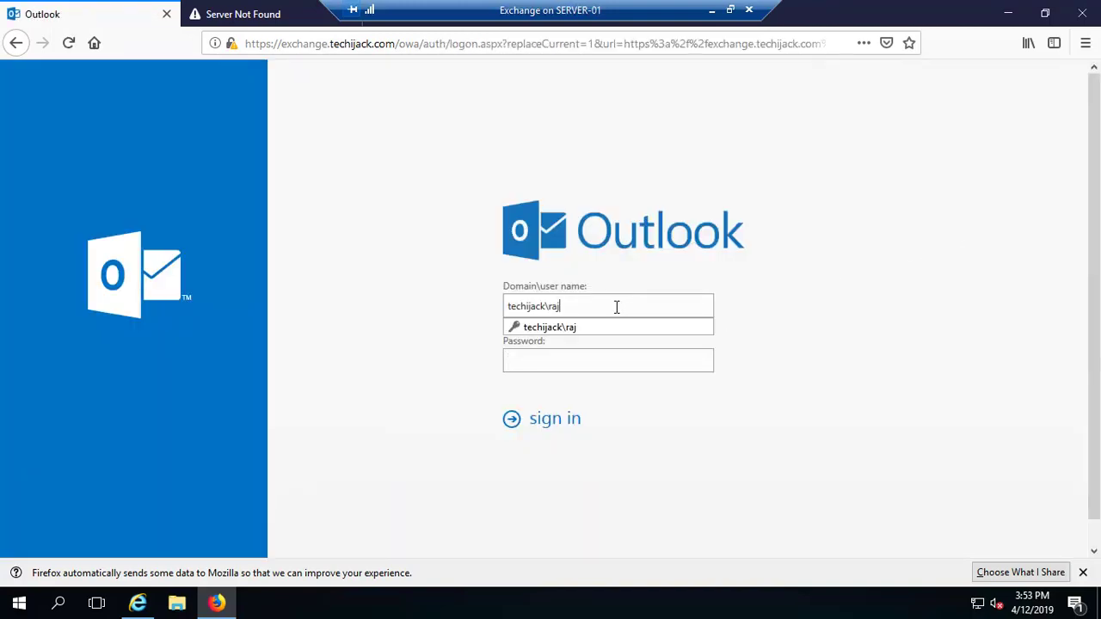
key(BackSpace)
key(BackSpace)
key(BackSpace)
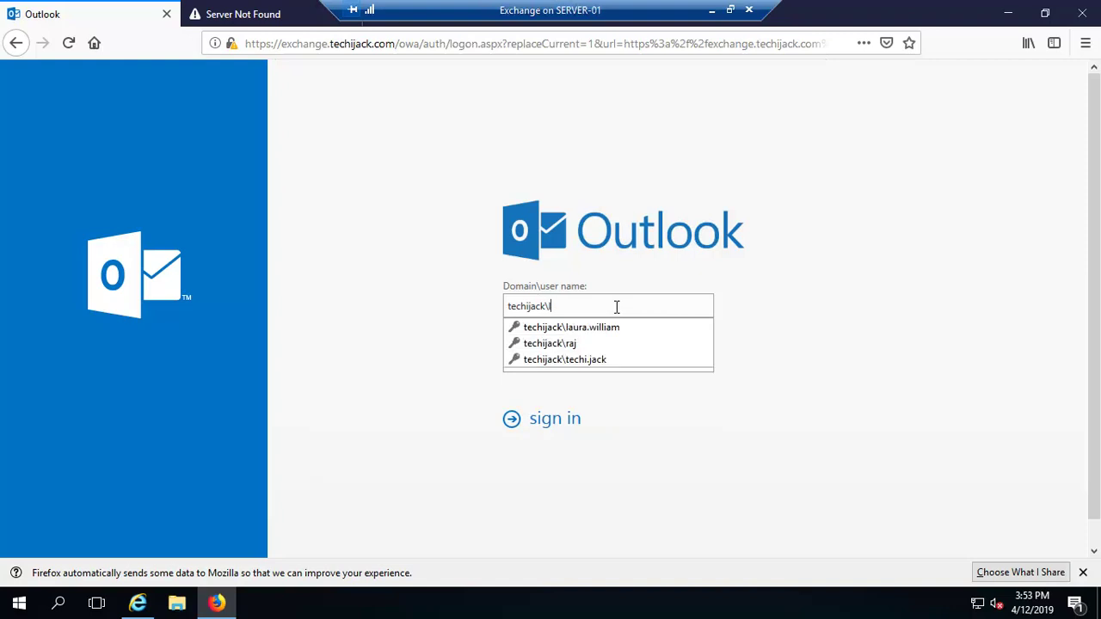
text(lisha)
key(Tab)
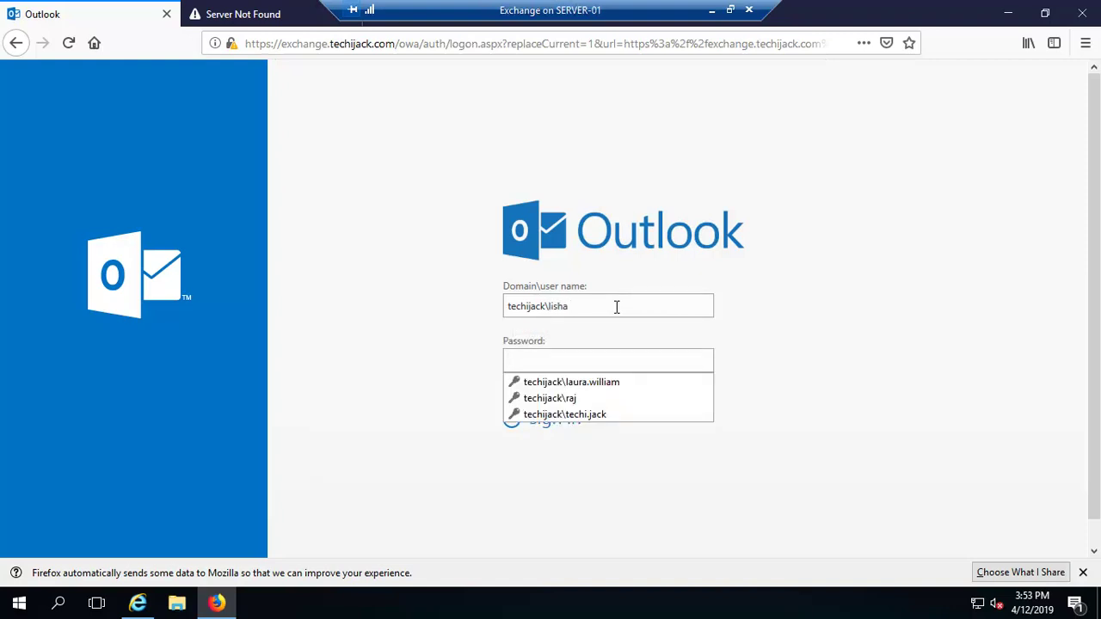
text(••••••)
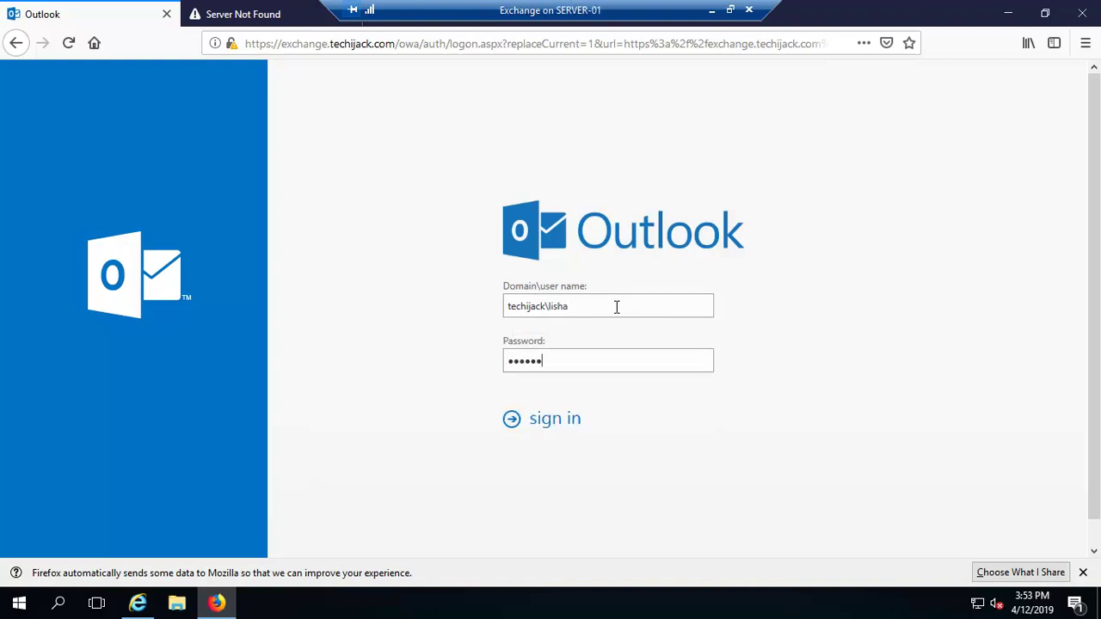
text(•••)
key(Return)
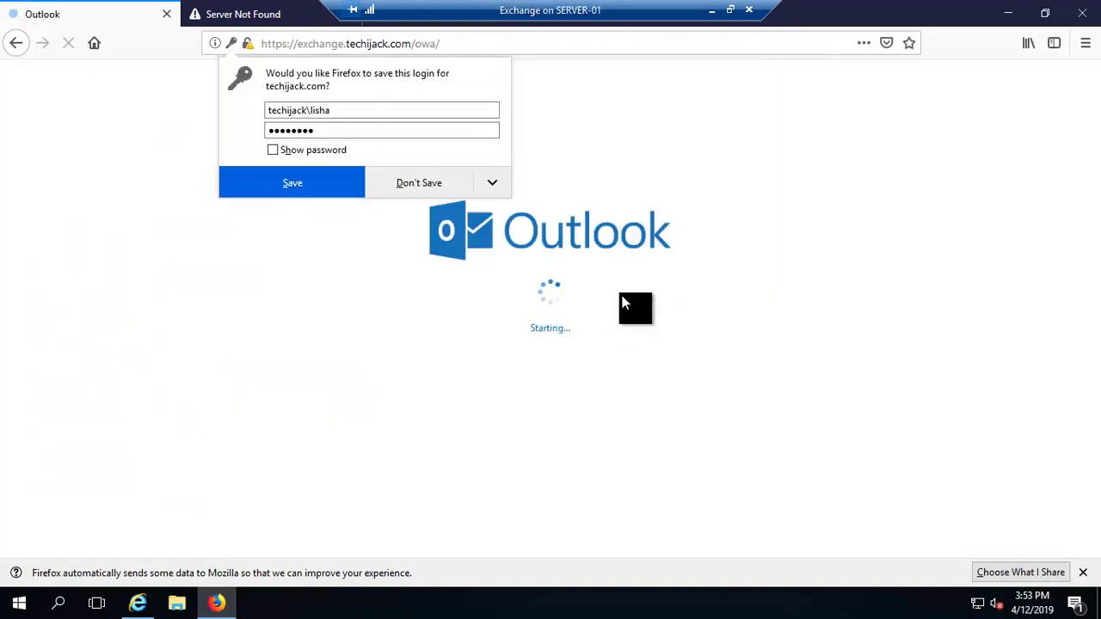
click(295, 184)
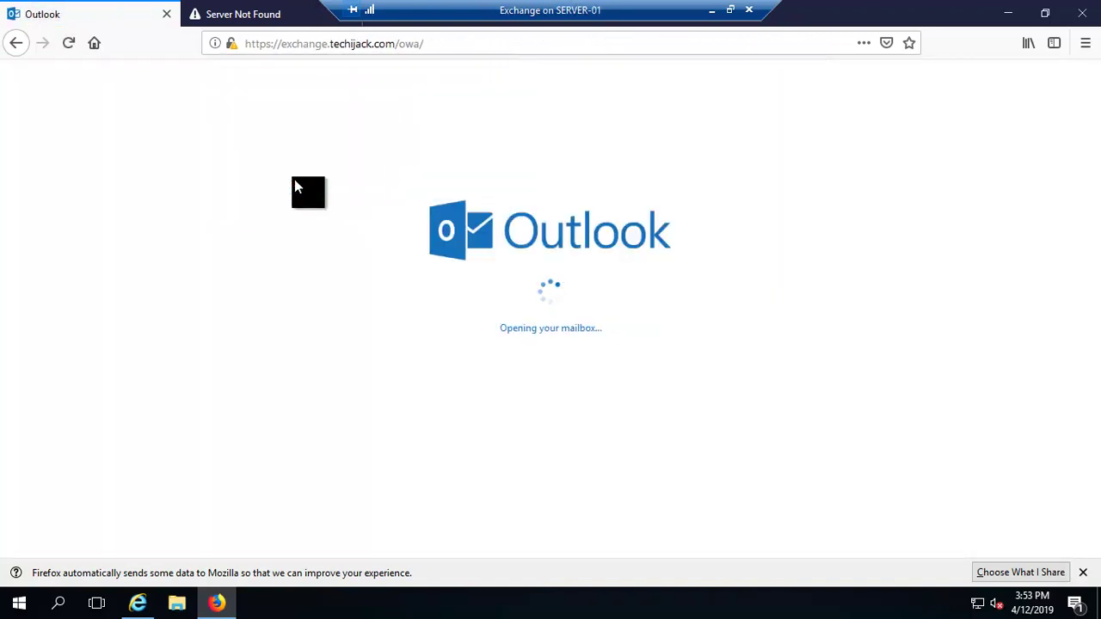
Read the 'test2 for distribution group' and 'Hi, this is a test email' messages, then sign out.
click(295, 186)
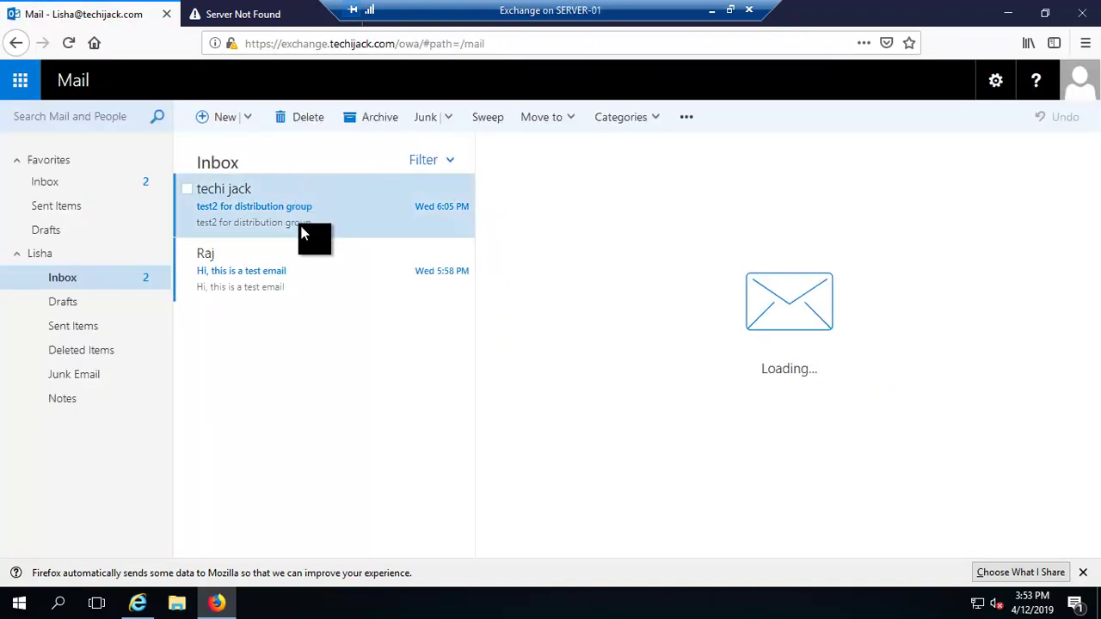
click(251, 277)
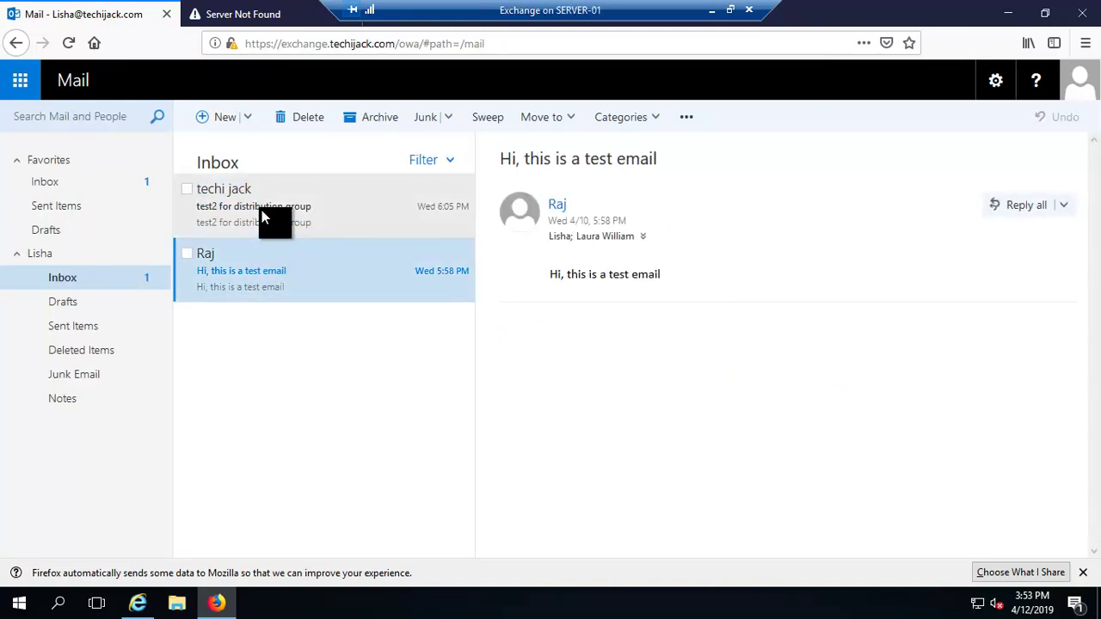
click(262, 213)
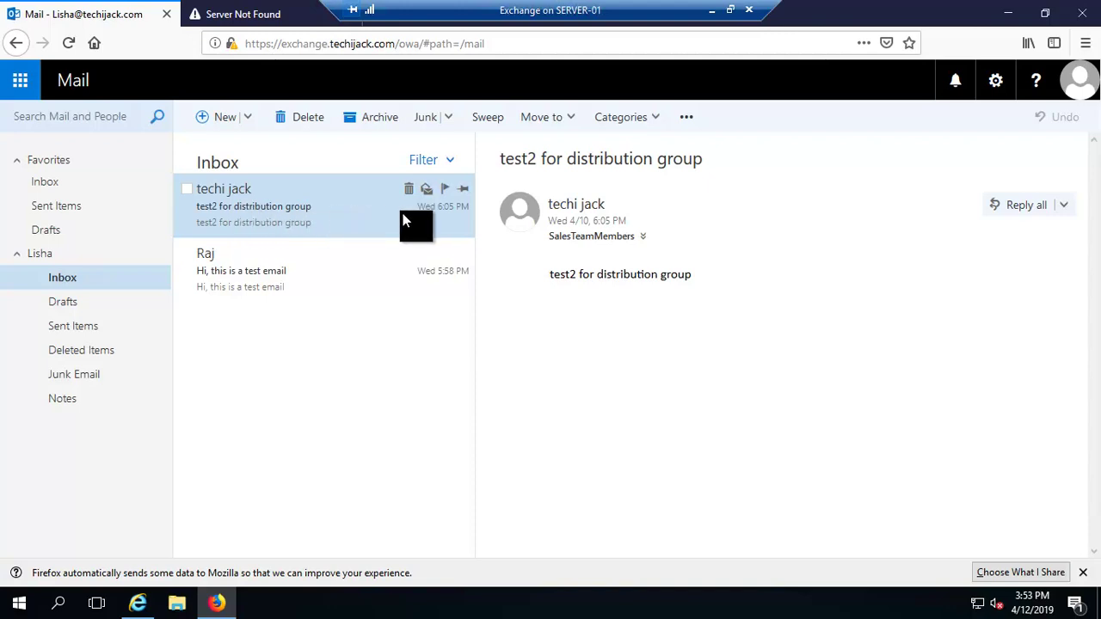
click(1080, 86)
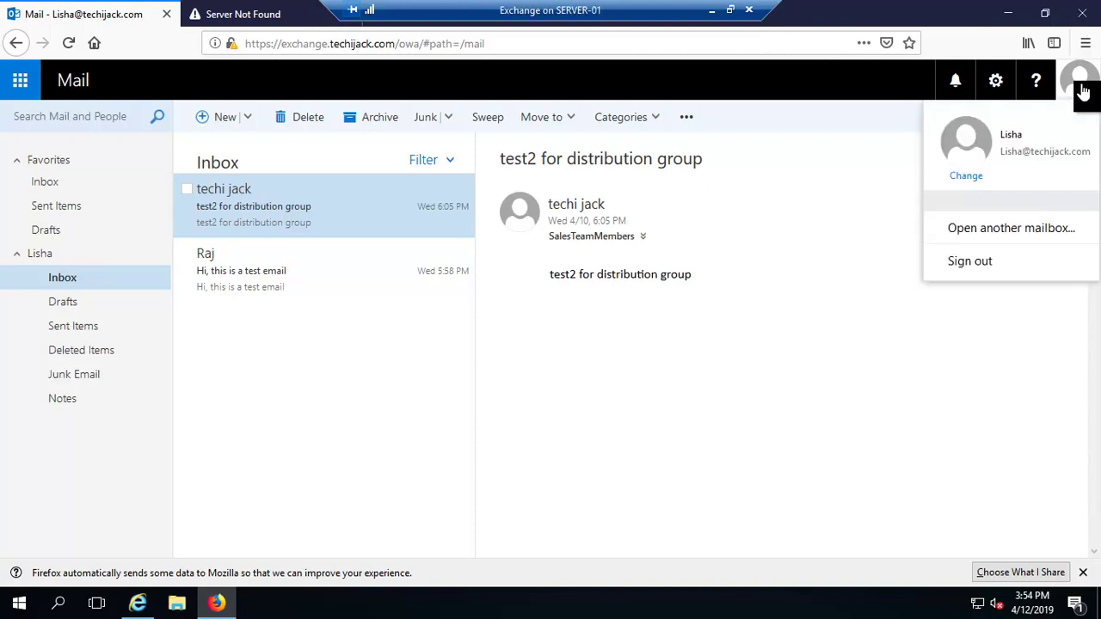
click(974, 246)
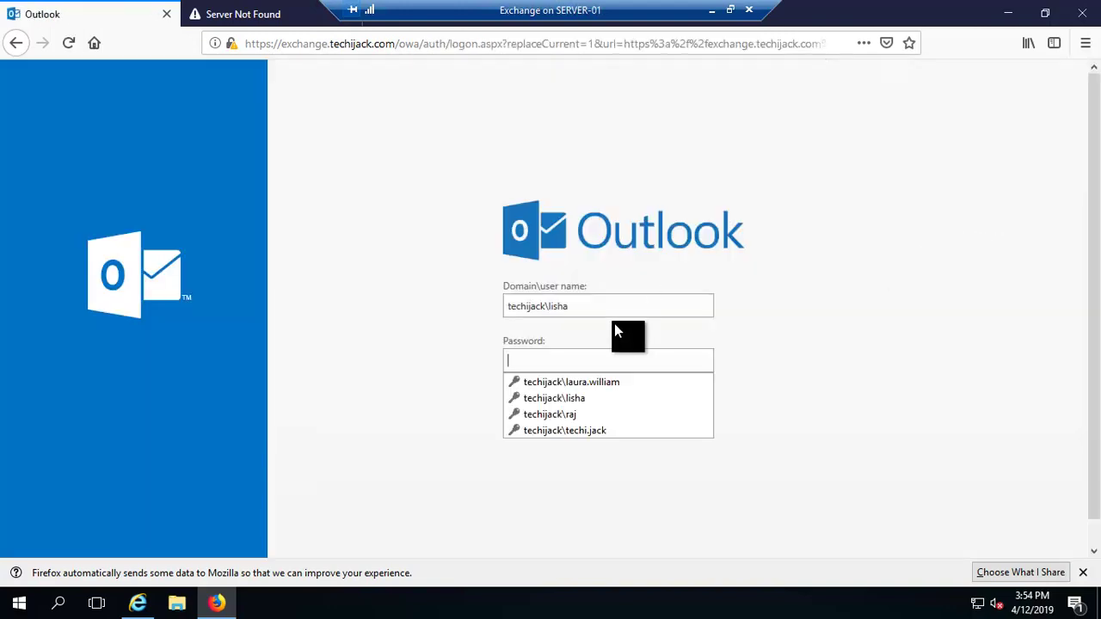
In Internet Explorer, edit the Customerservice mailbox from the recipients > shared list.
click(137, 602)
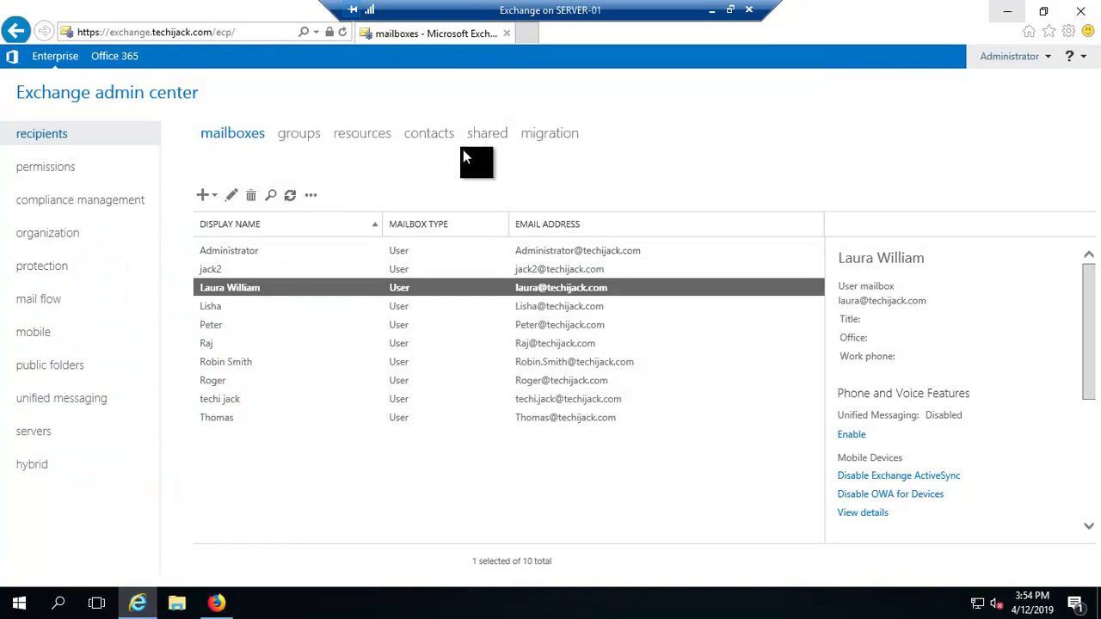
click(484, 134)
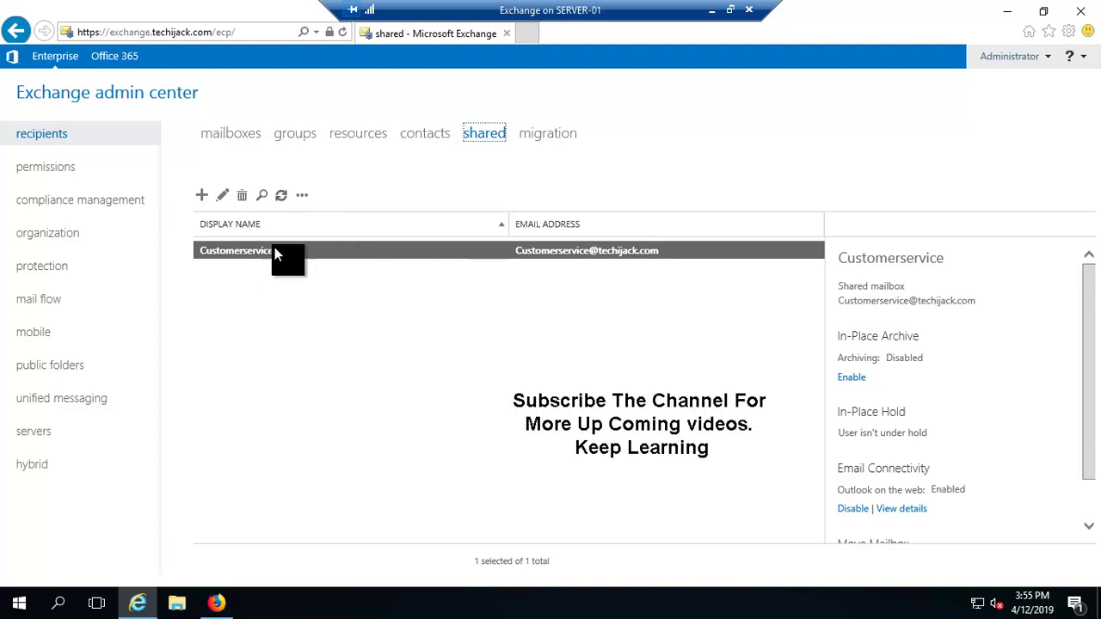
click(226, 201)
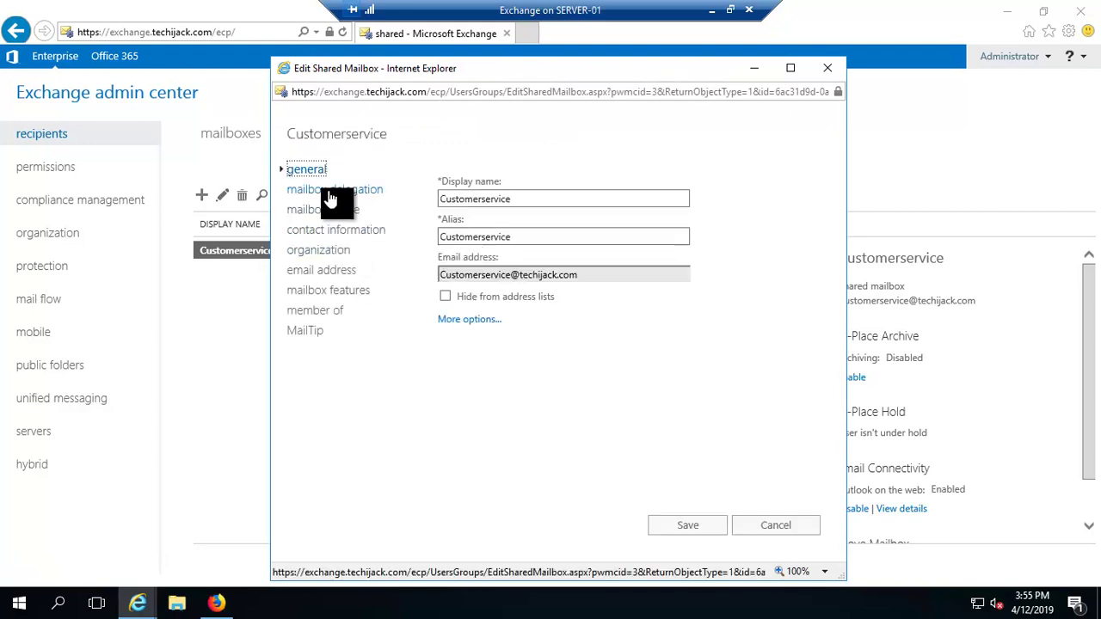
Review Customerservice's Full Access and Send As delegates, save the settings, and minimize the server session.
click(326, 191)
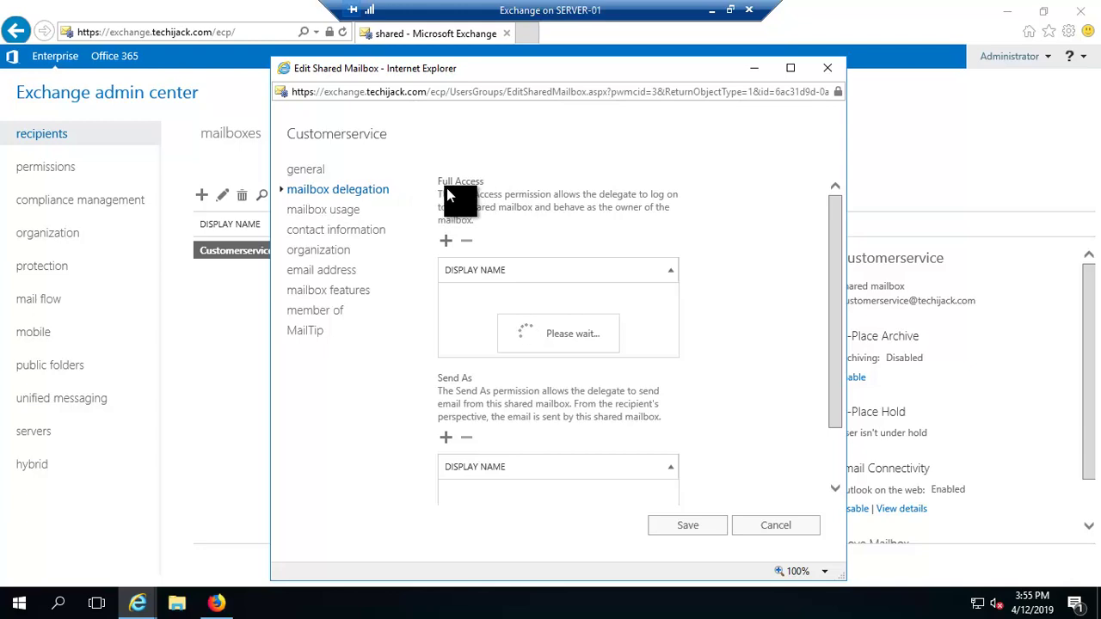
click(476, 337)
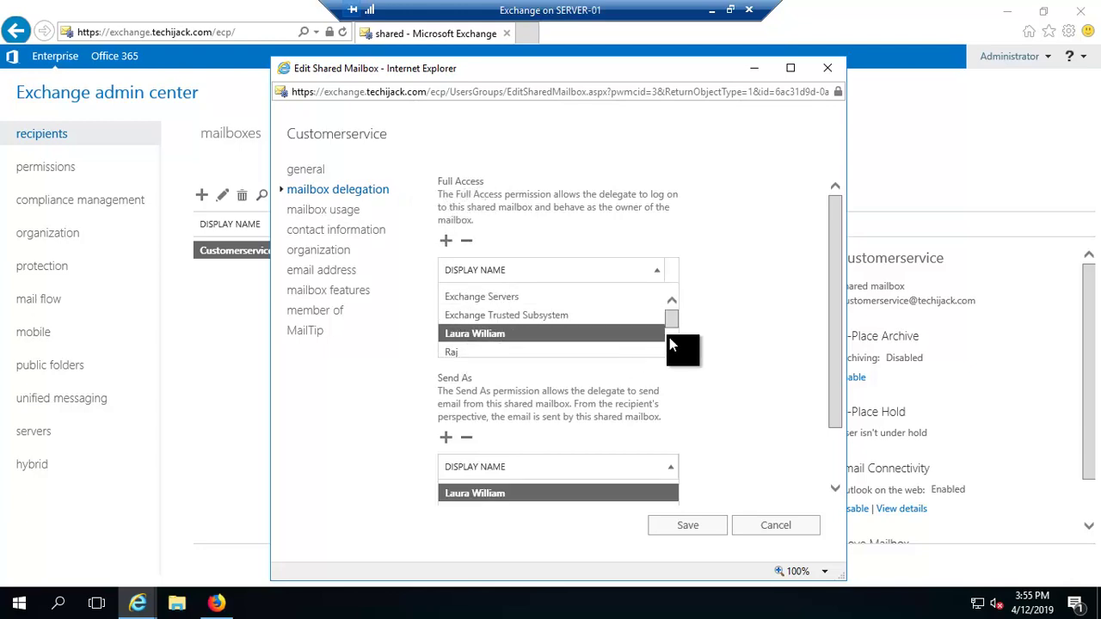
scroll(671, 337, down, 1)
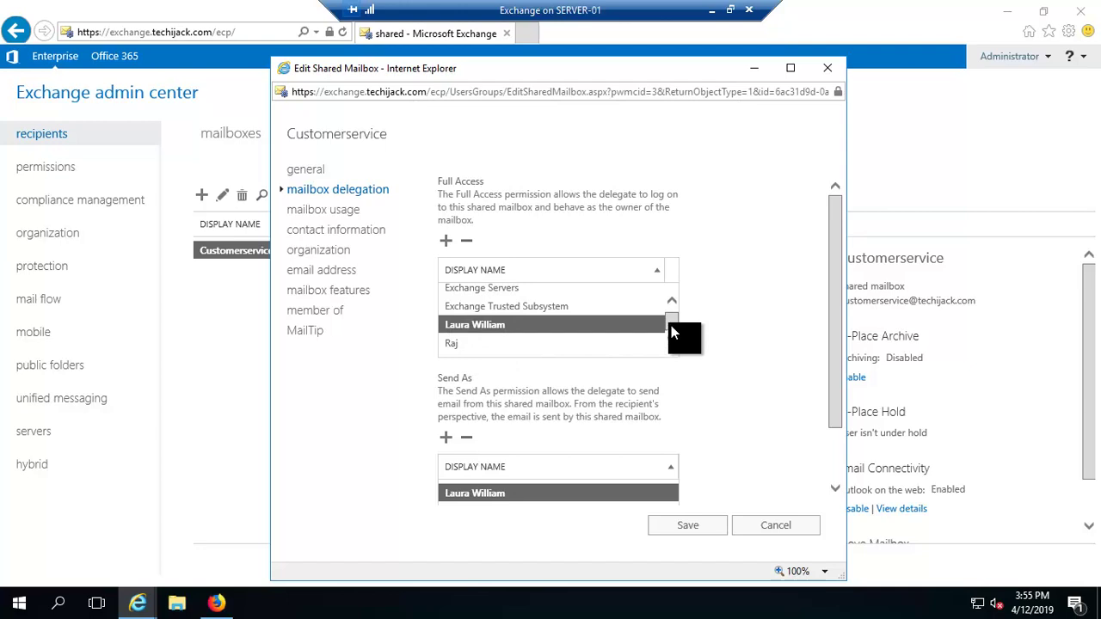
mouse_move(671, 327)
mouse_down()
mouse_move(667, 314)
mouse_move(674, 329)
mouse_up()
click(685, 528)
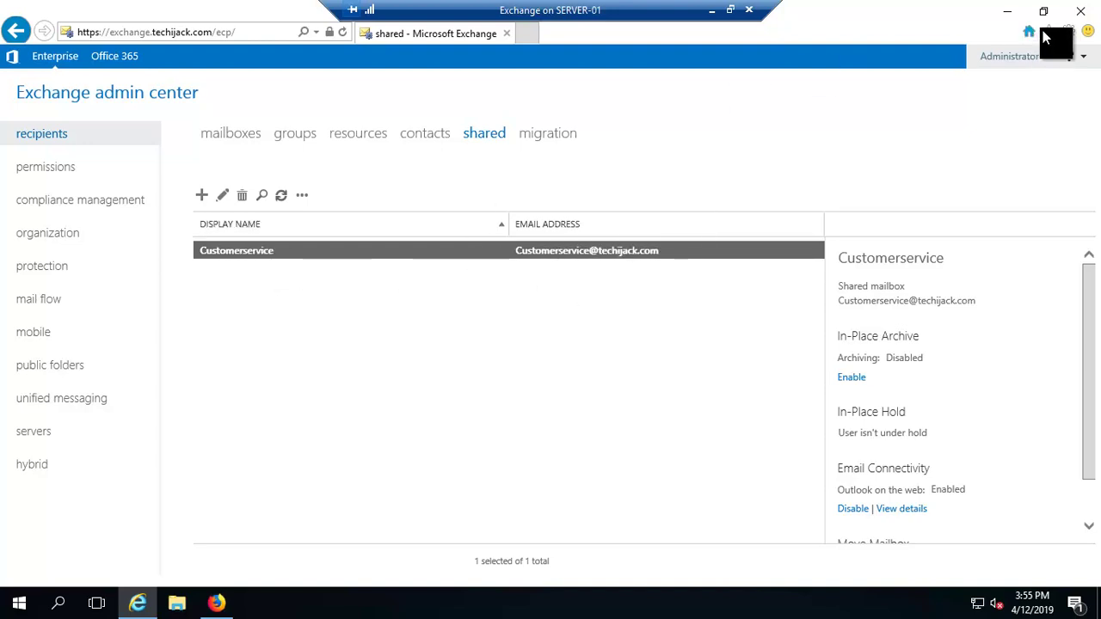
click(711, 10)
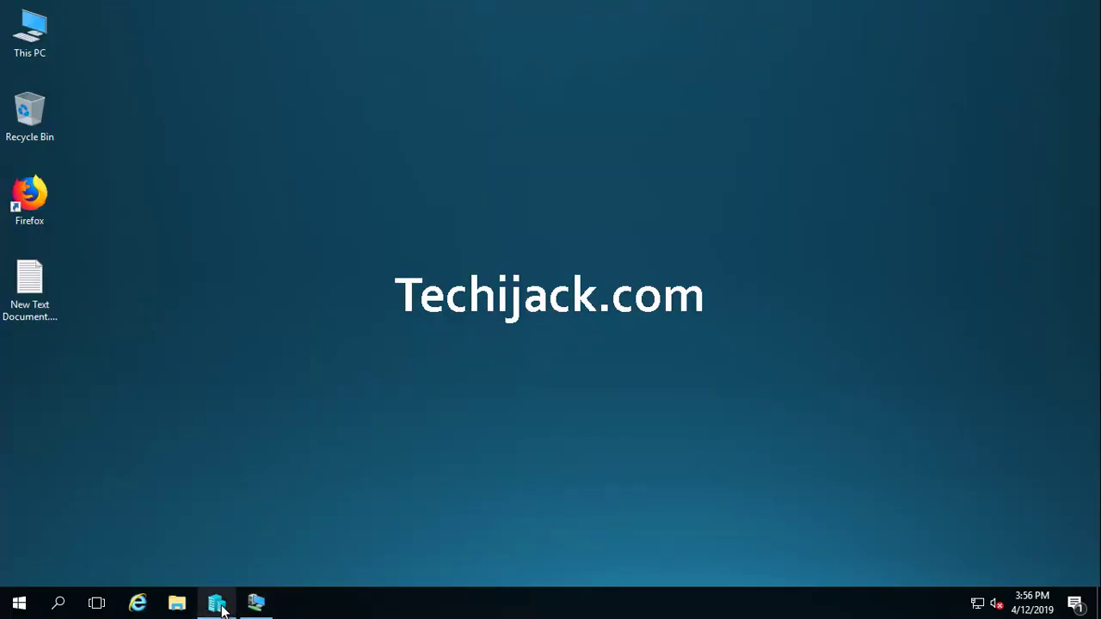
In Hyper-V Manager, connect to SERVER02, found through an Advanced domain search, as a second server.
click(217, 603)
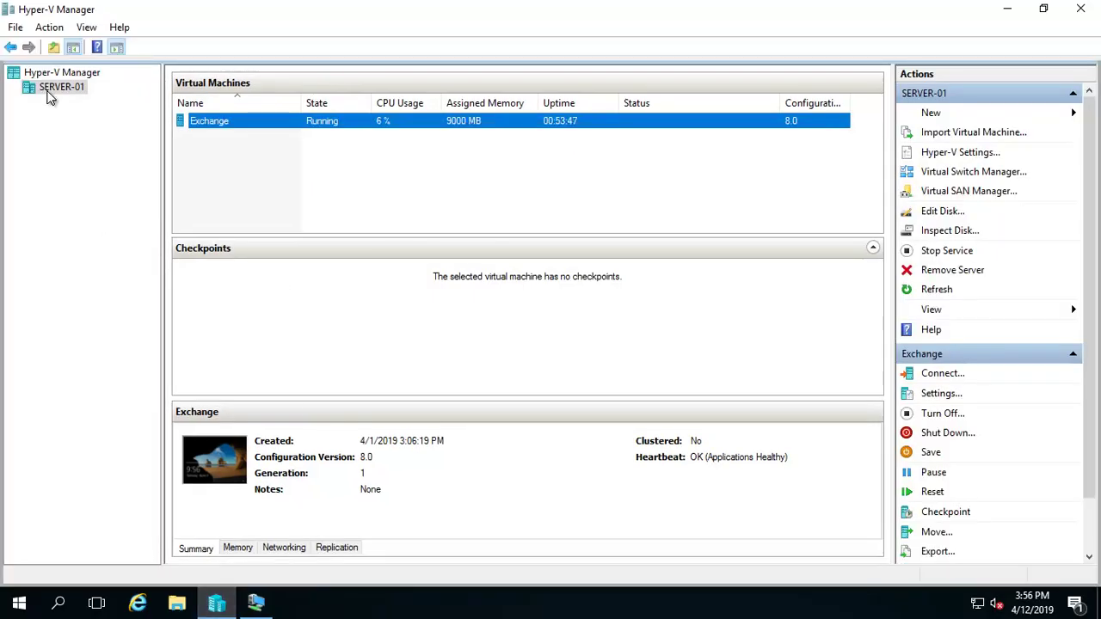
right_click(48, 93)
right_click(63, 72)
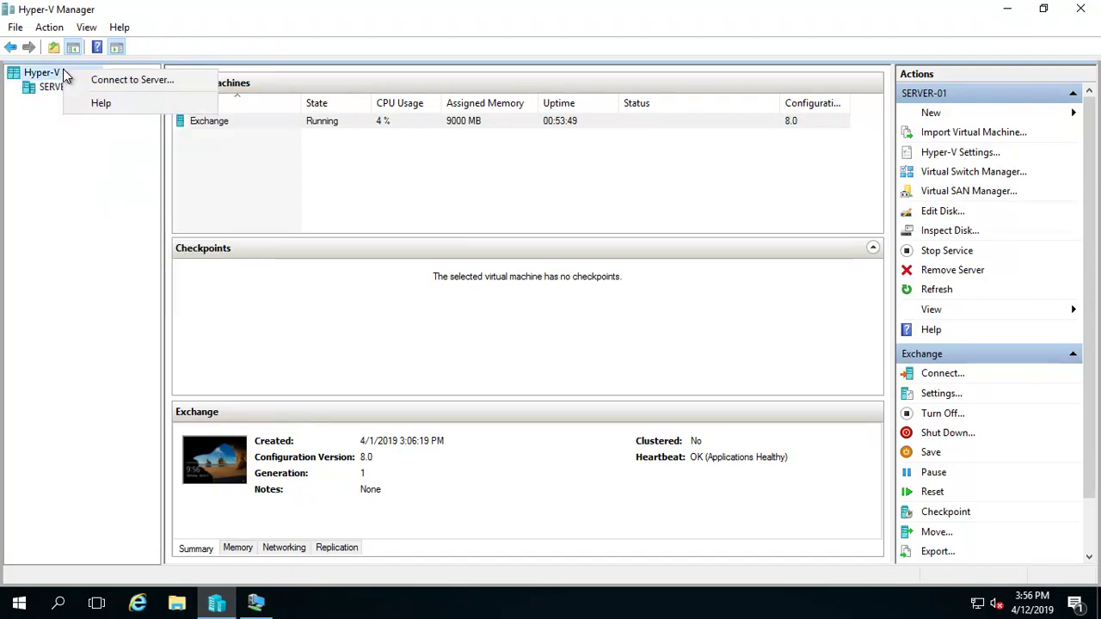
click(117, 89)
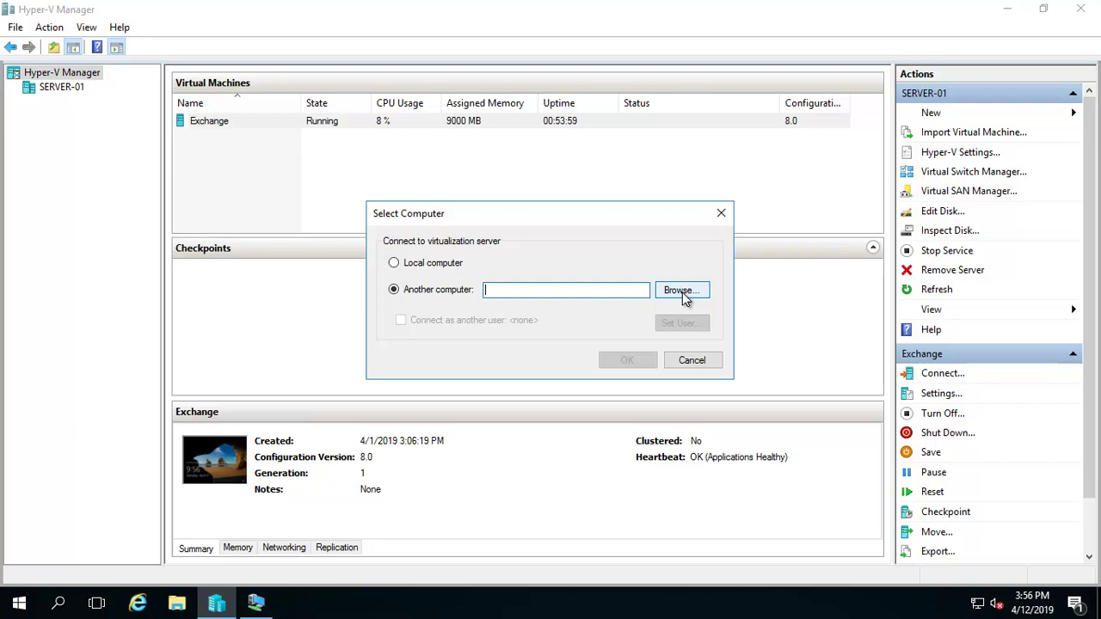
click(682, 292)
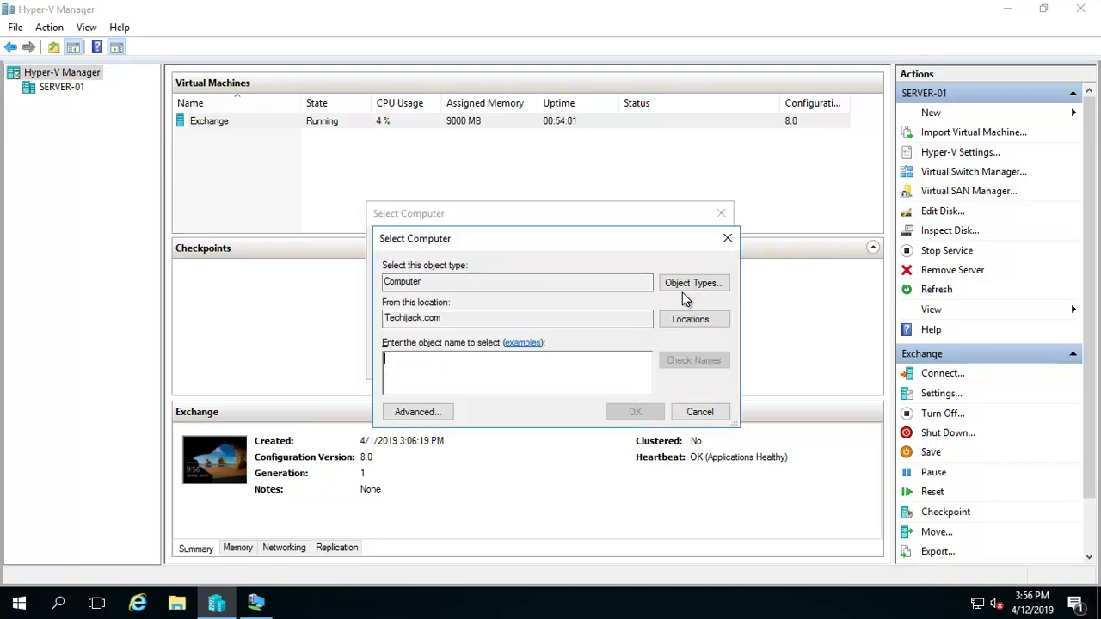
click(429, 411)
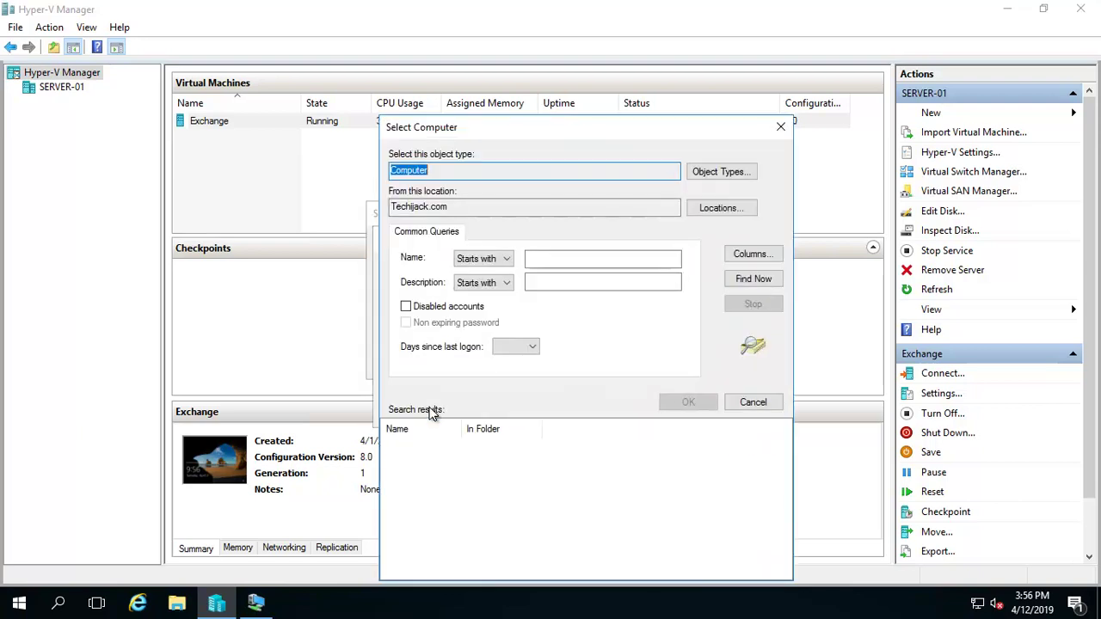
click(742, 289)
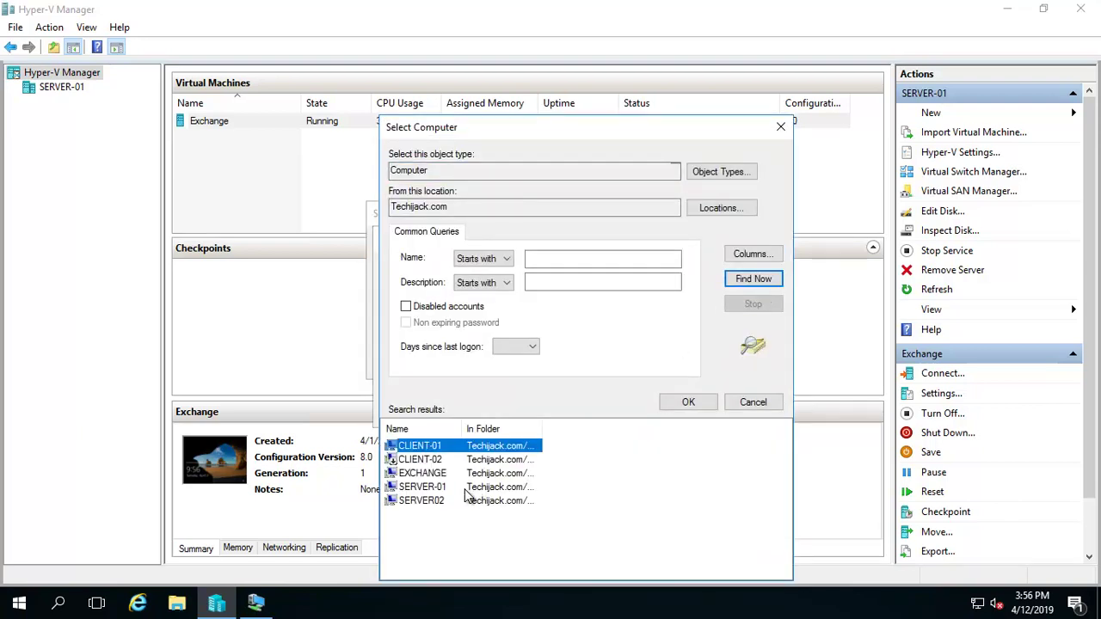
click(421, 503)
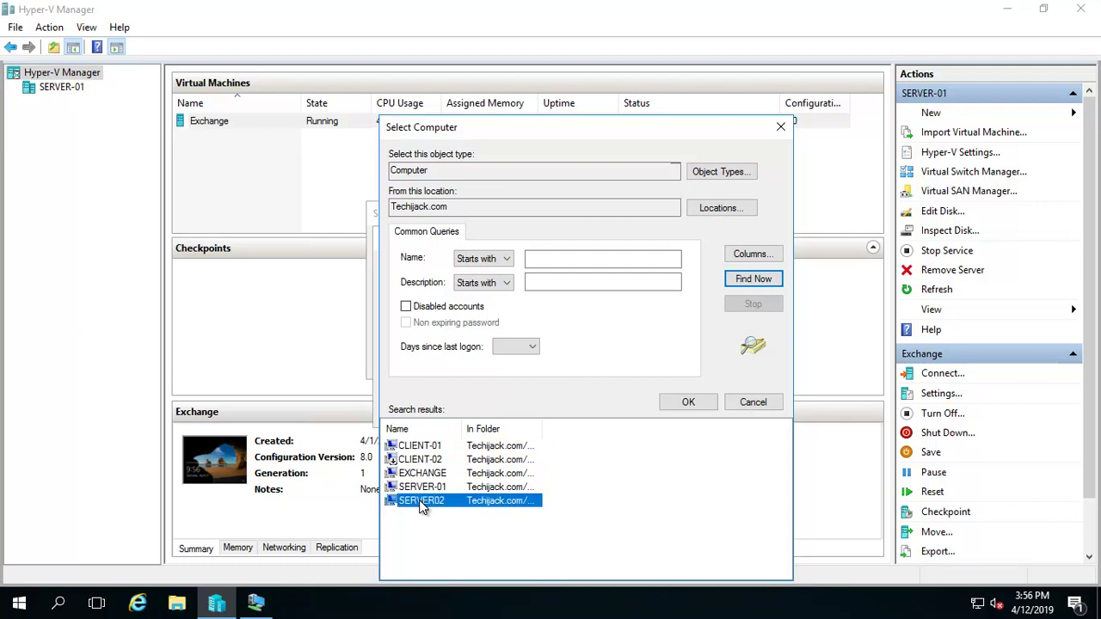
click(689, 404)
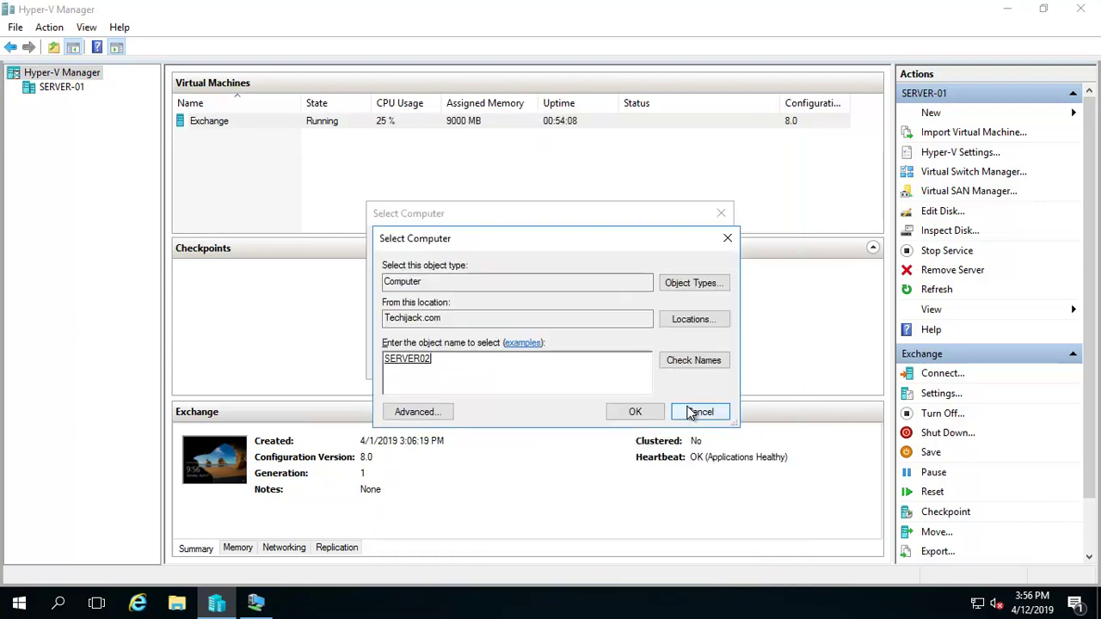
click(641, 414)
click(630, 367)
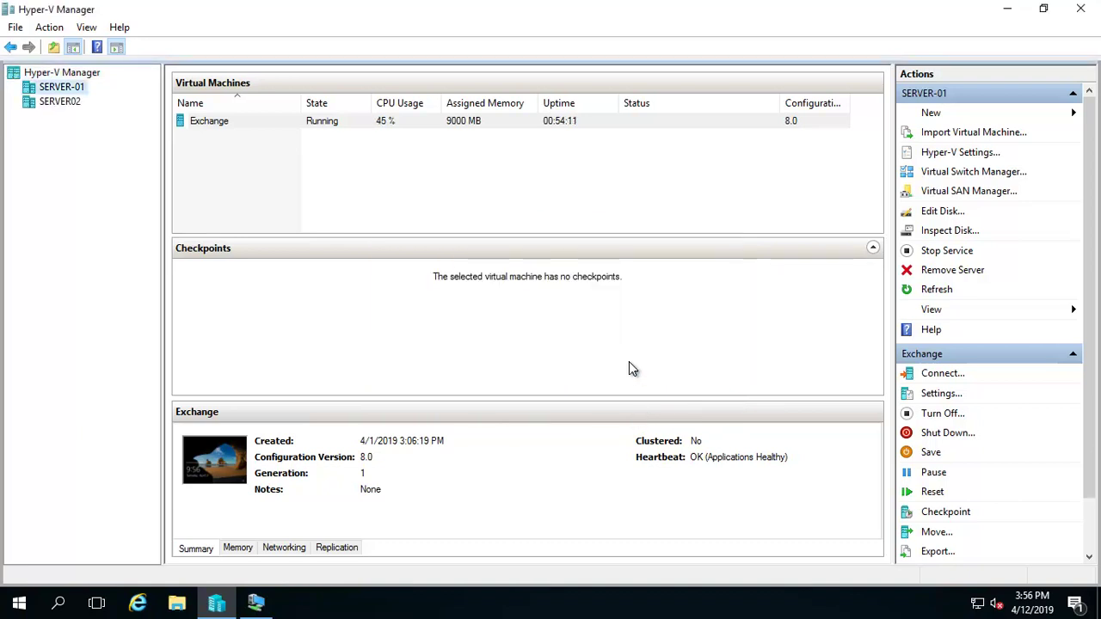
Start the client2 virtual machine on SERVER02 and connect to its console.
click(69, 103)
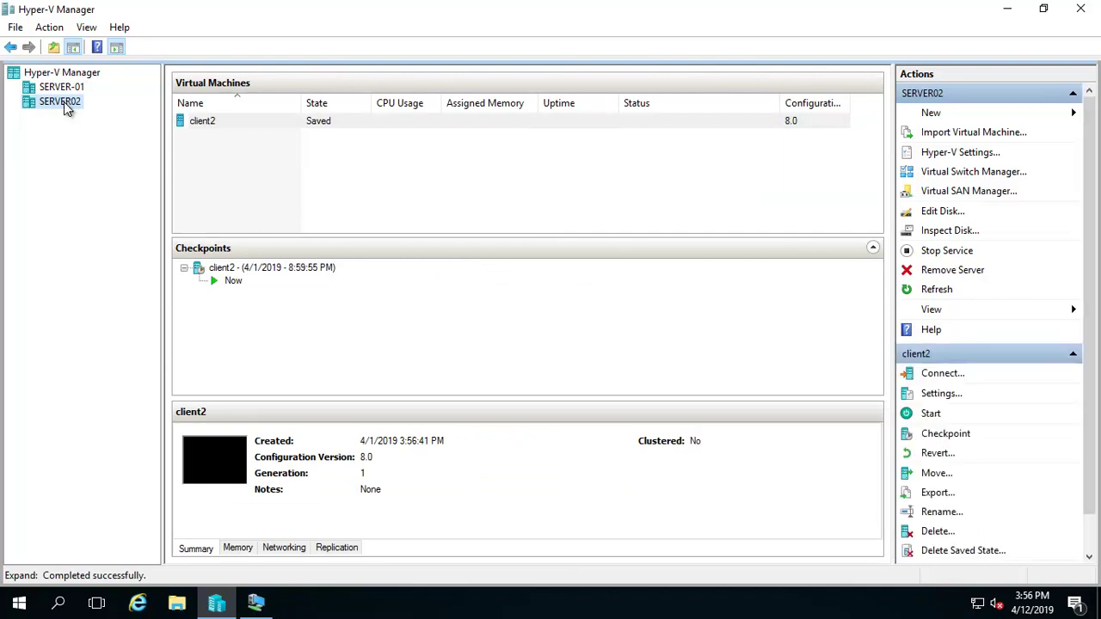
click(209, 121)
right_click(211, 121)
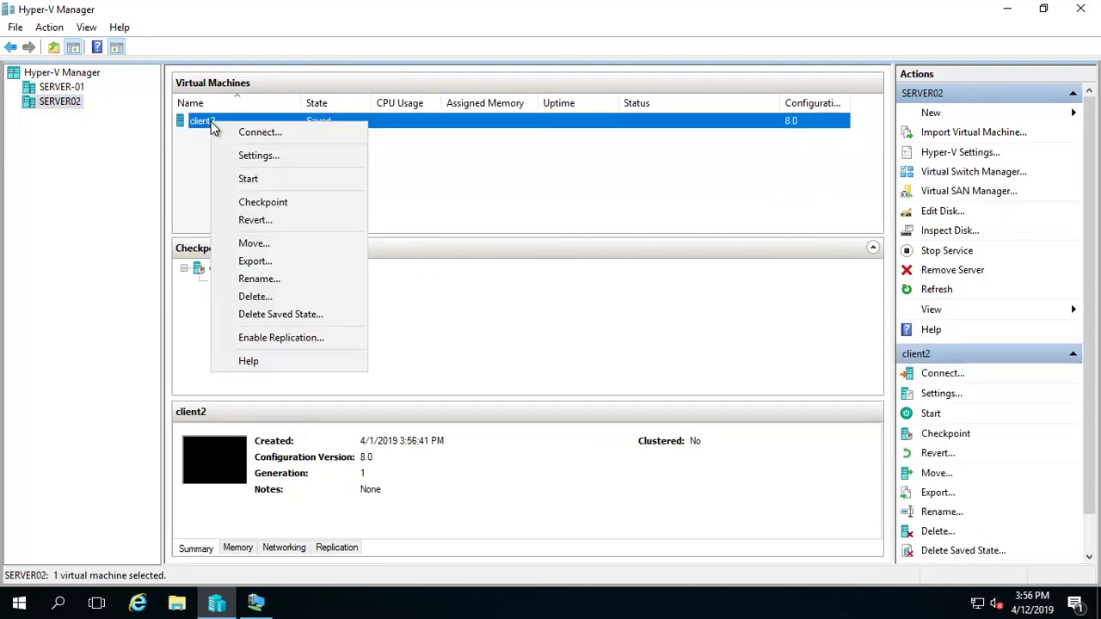
click(245, 177)
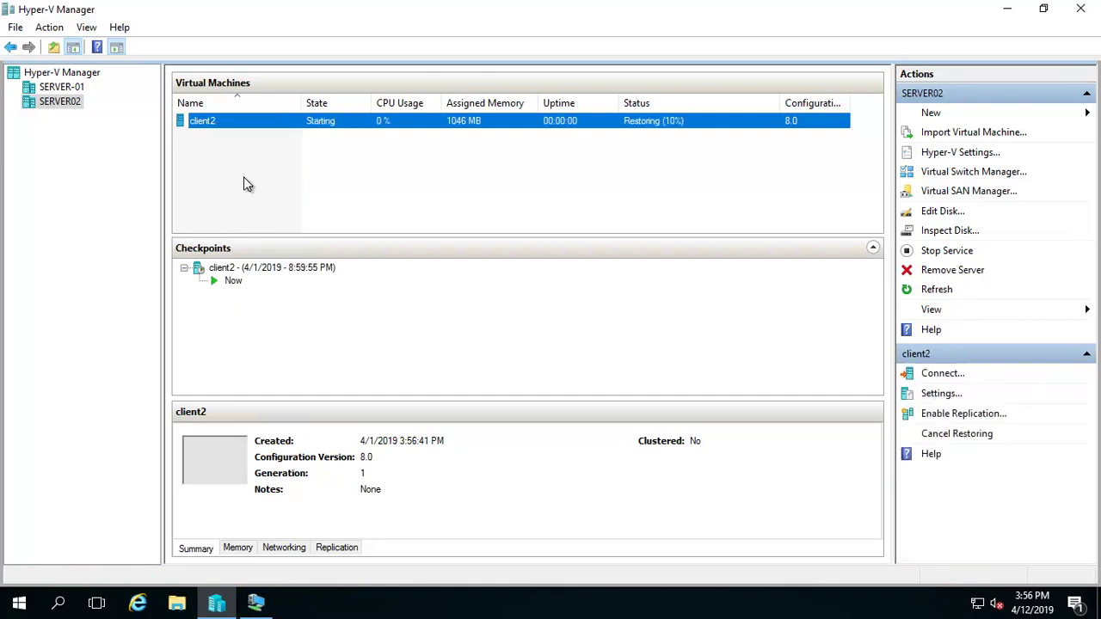
right_click(245, 125)
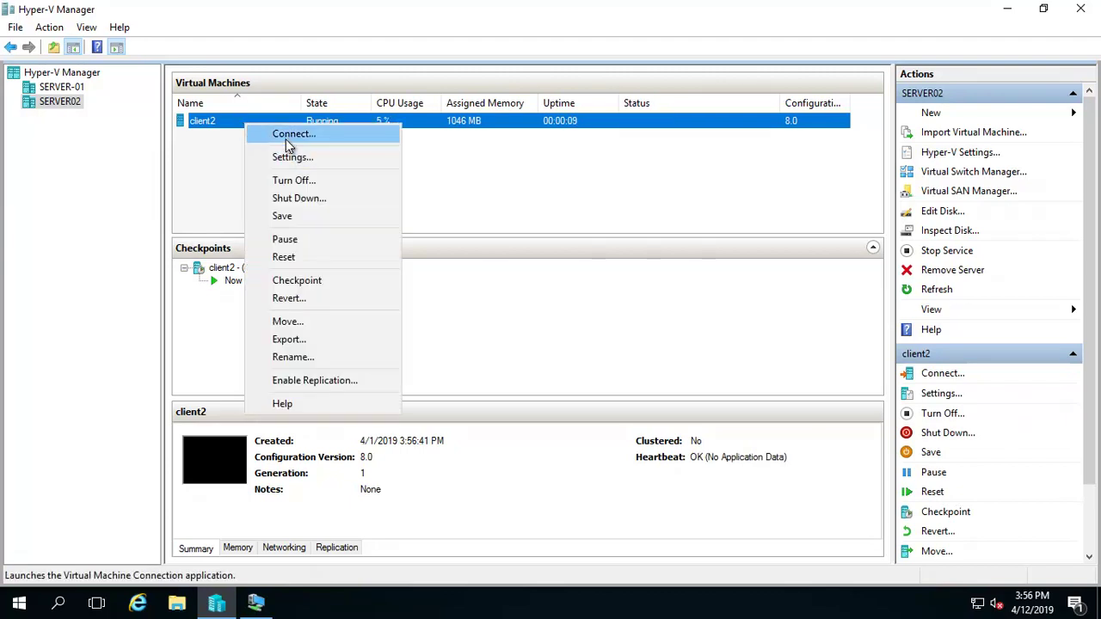
click(287, 135)
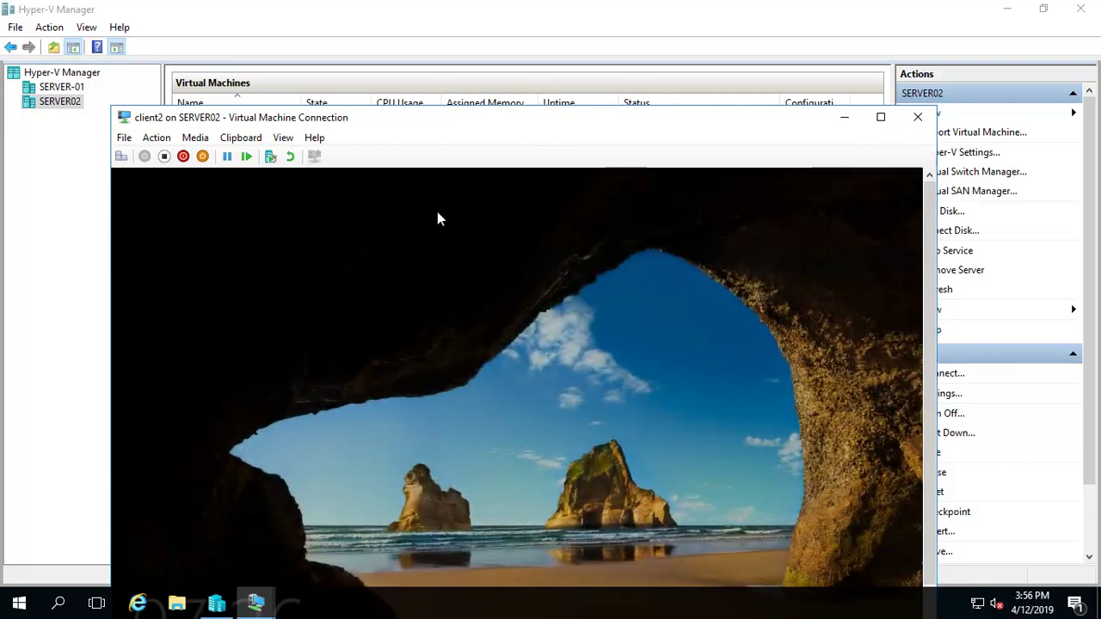
Maximize the client2 console window and switch it to Full Screen Mode.
double_click(409, 117)
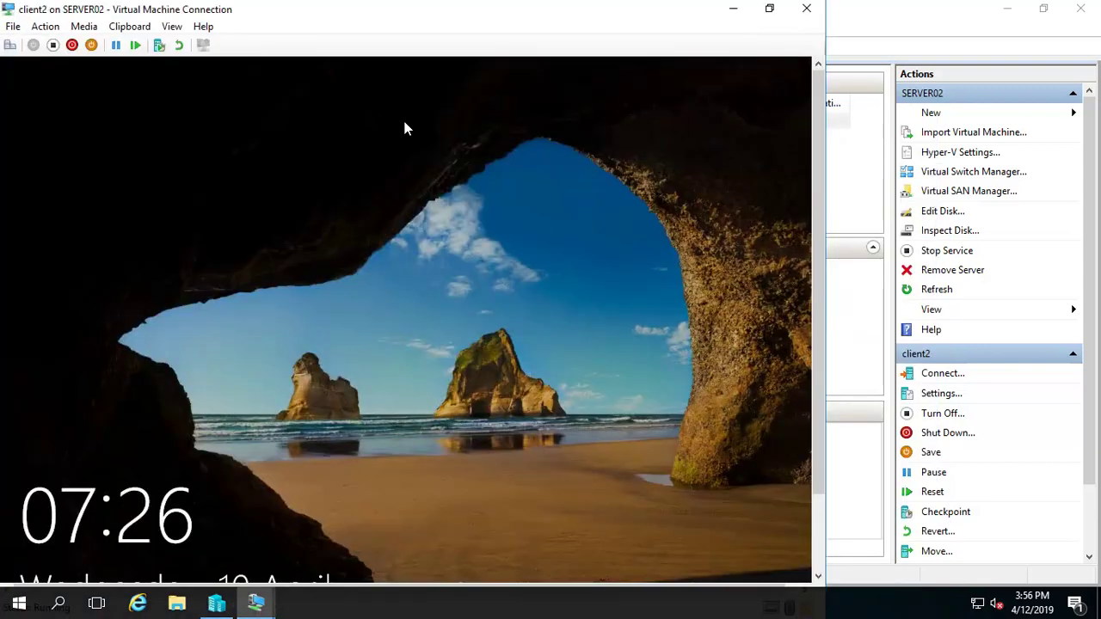
click(172, 25)
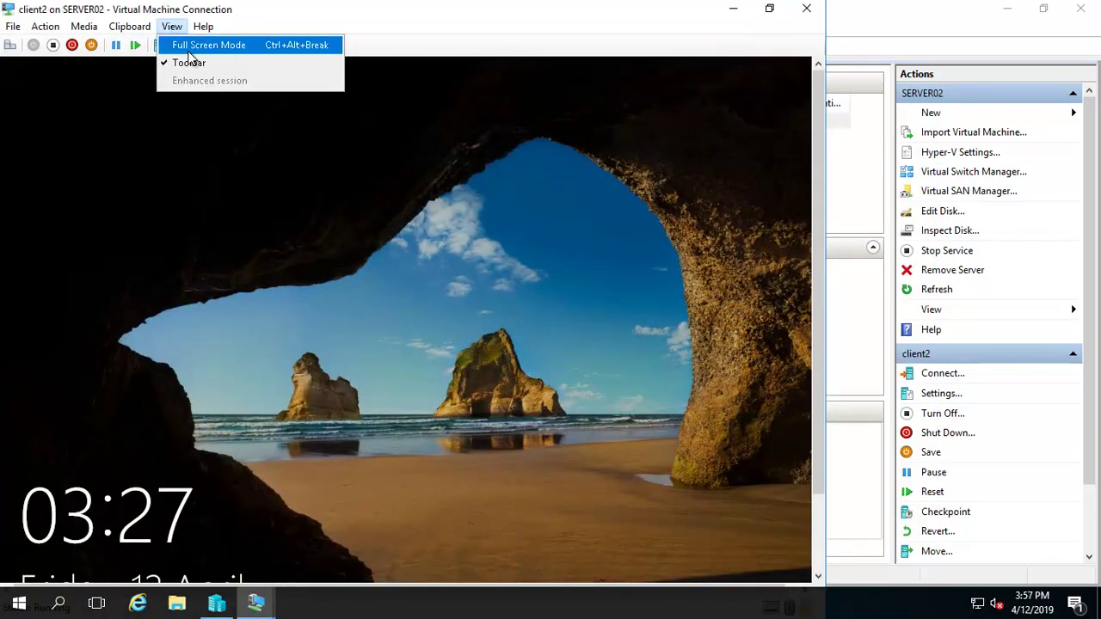
click(190, 42)
Sign in to client2 as Other user with a Techijack domain account and its password.
click(315, 312)
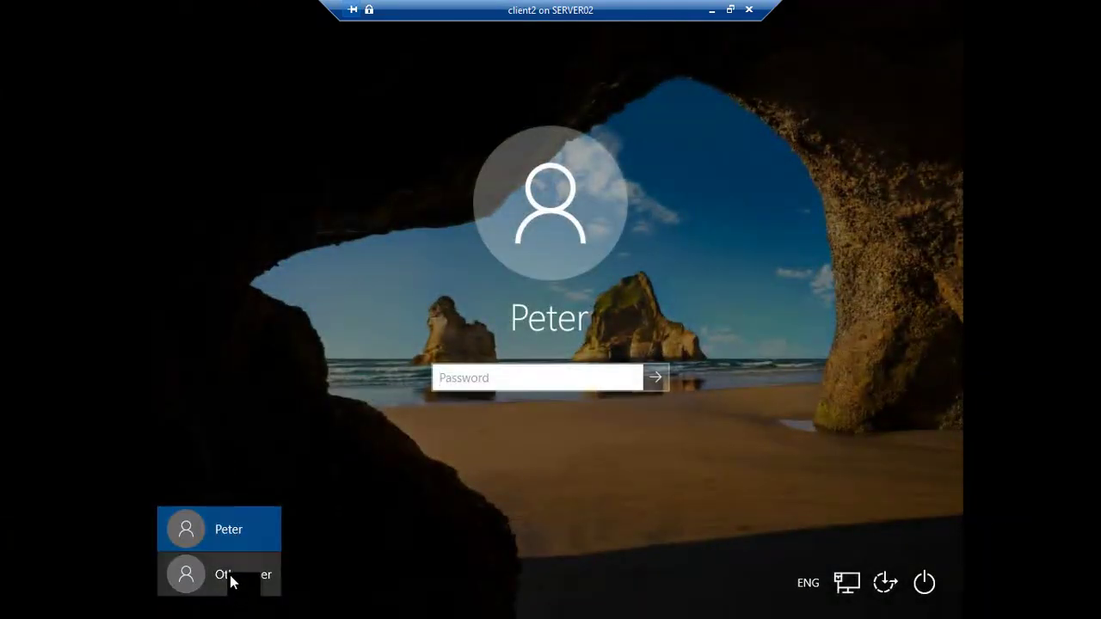
click(231, 575)
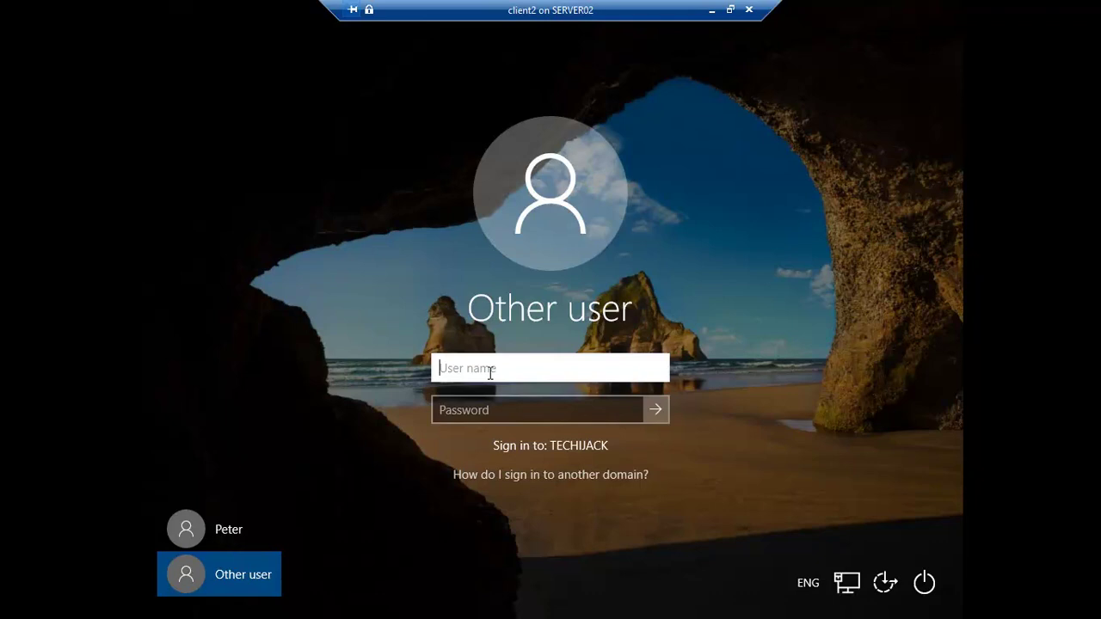
text(r)
key(BackSpace)
text(Techijack\raj)
key(Tab)
text(********)
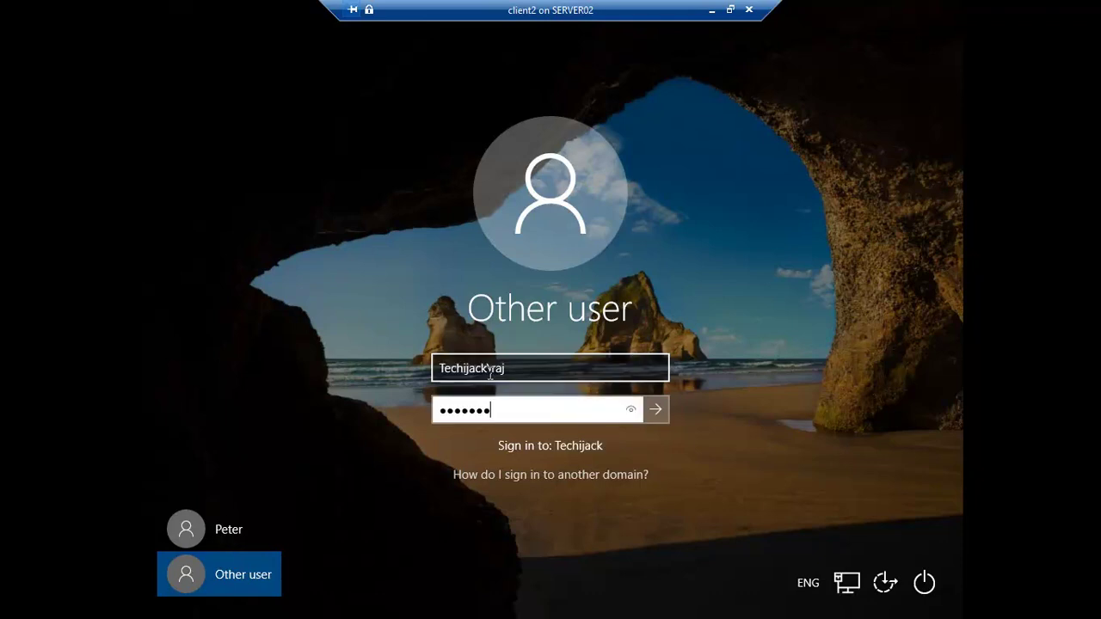
key(Return)
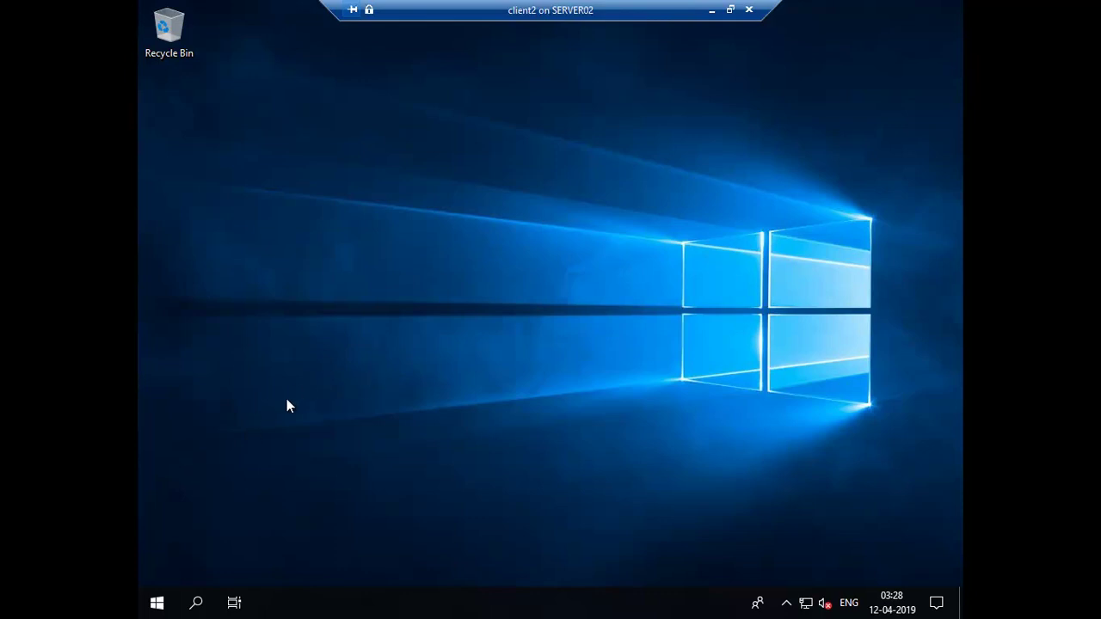
Launch Outlook, accept the licence, and add the Exchange mailbox, approving both certificate warnings.
click(156, 603)
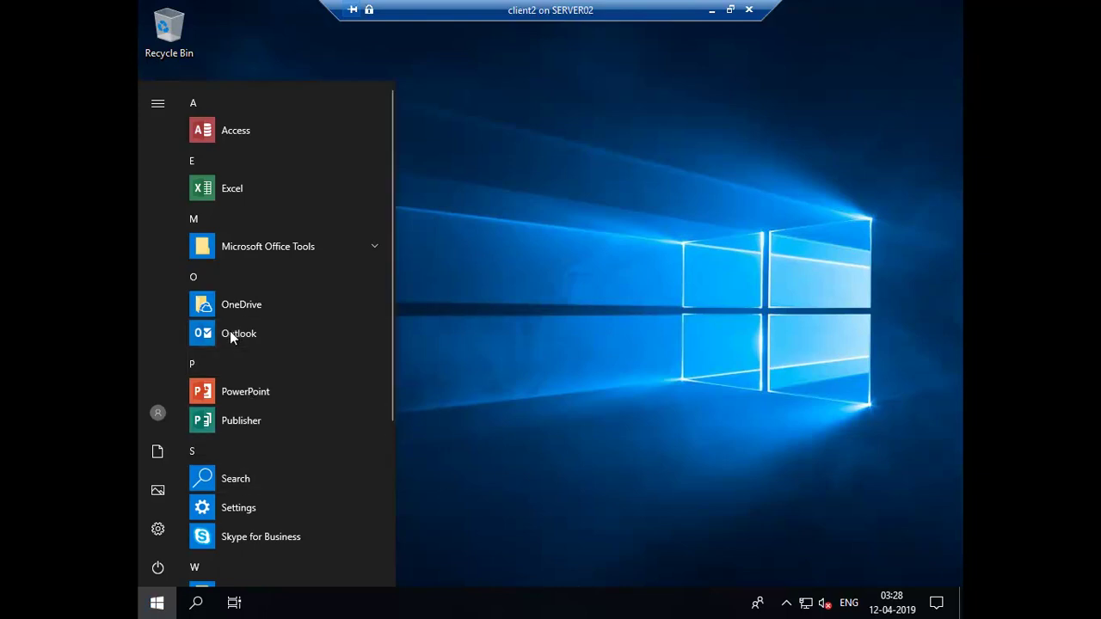
click(230, 333)
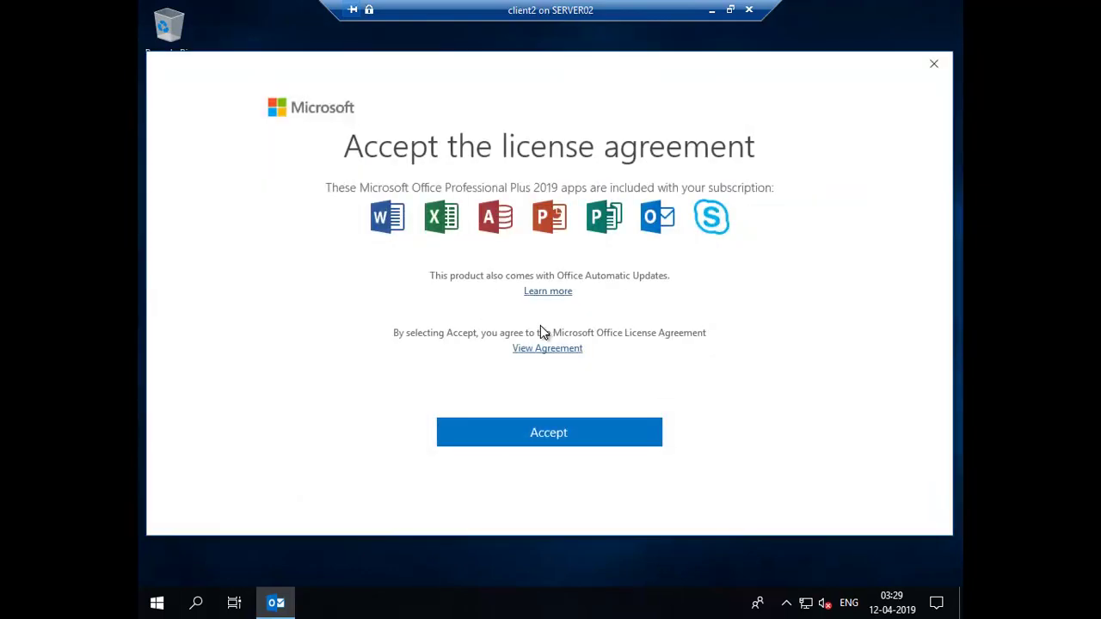
click(519, 437)
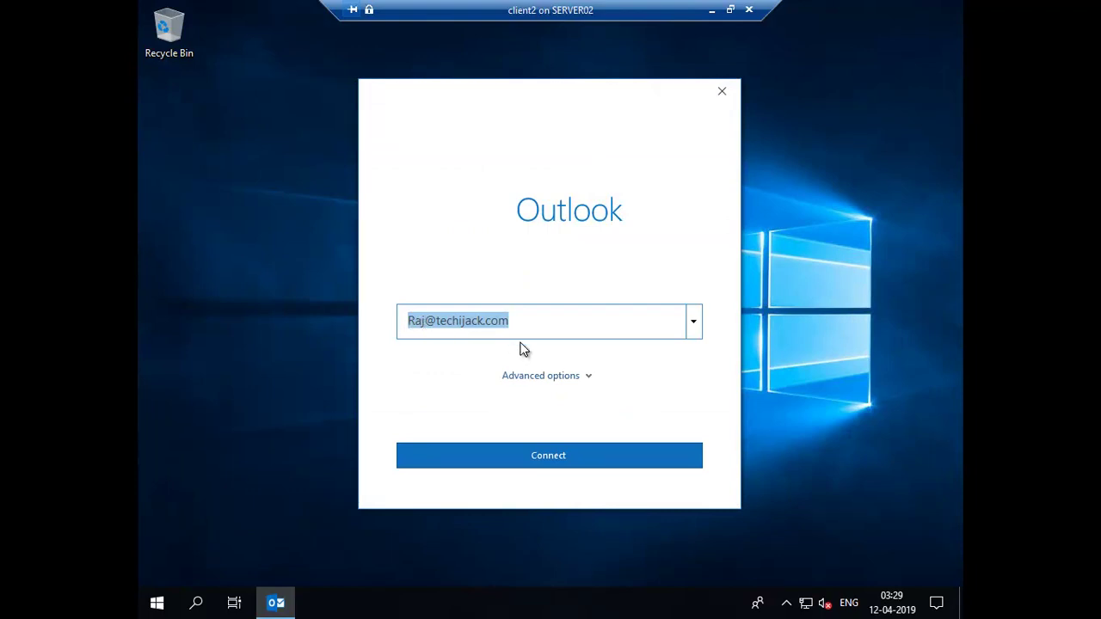
click(548, 458)
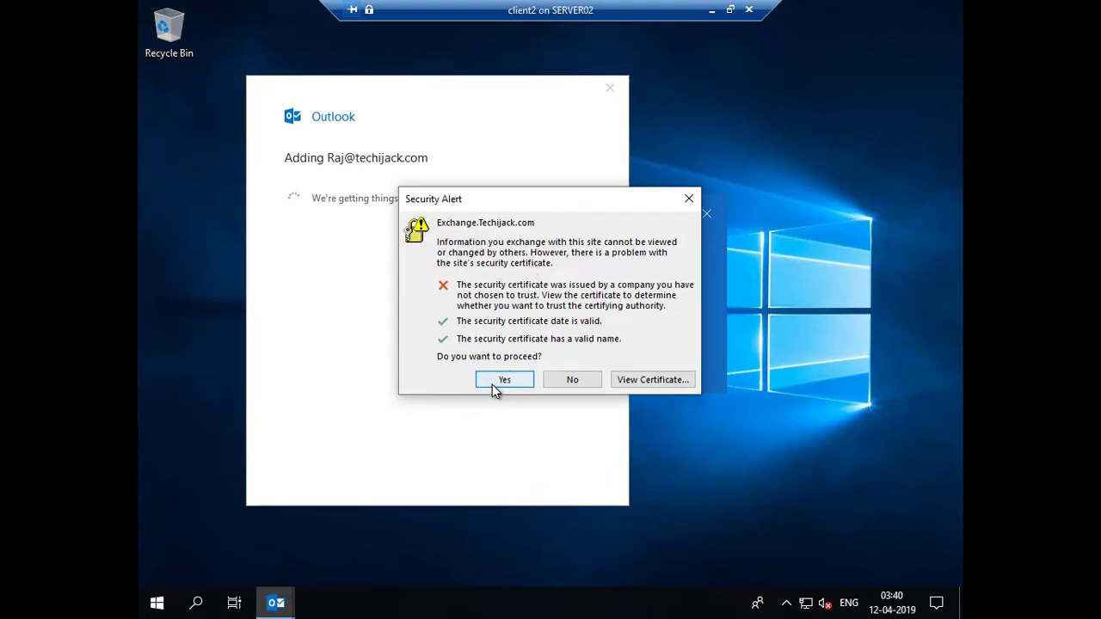
click(504, 380)
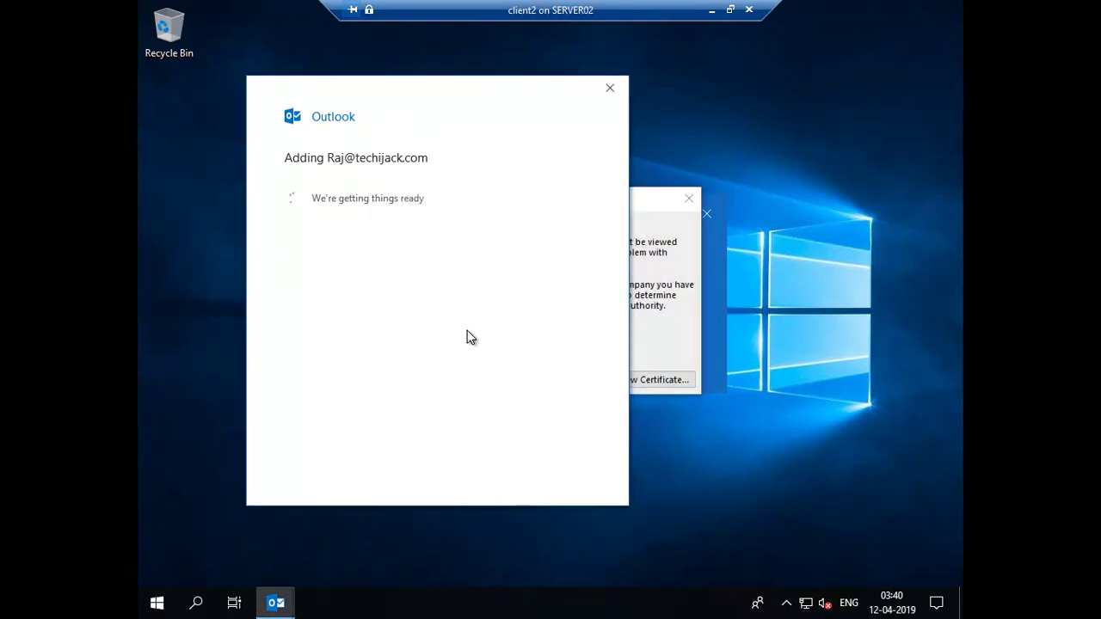
click(641, 287)
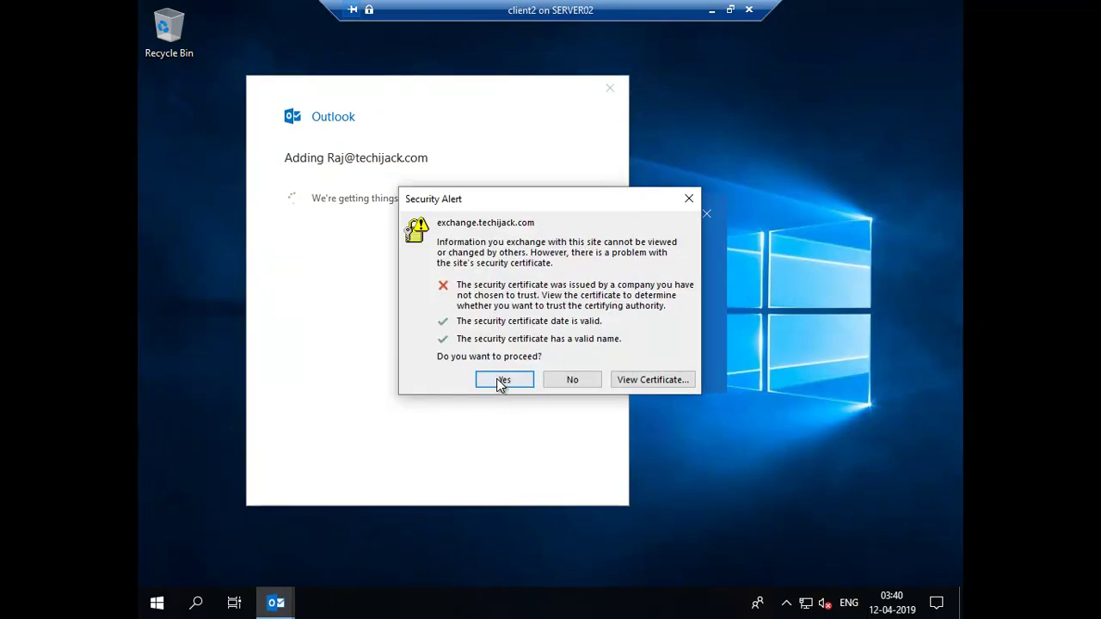
click(499, 381)
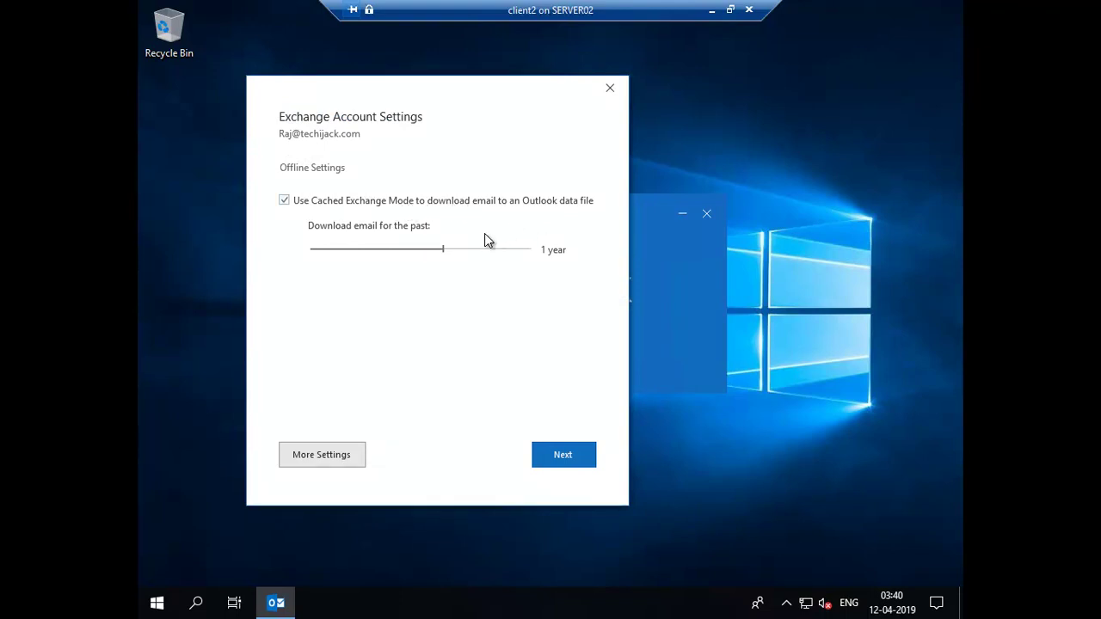
click(560, 458)
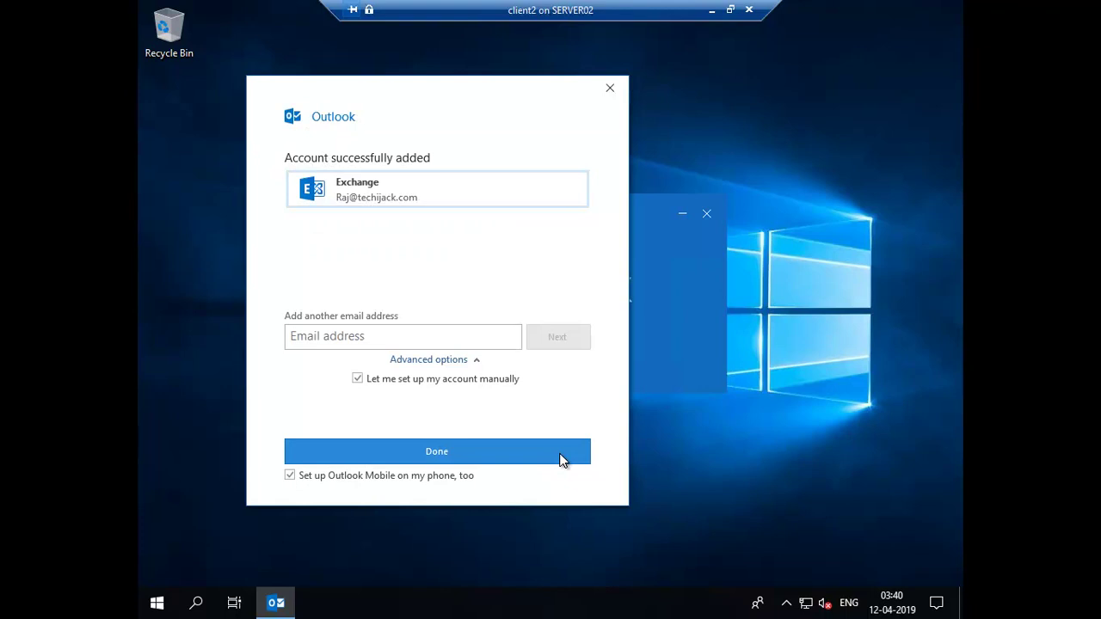
click(398, 456)
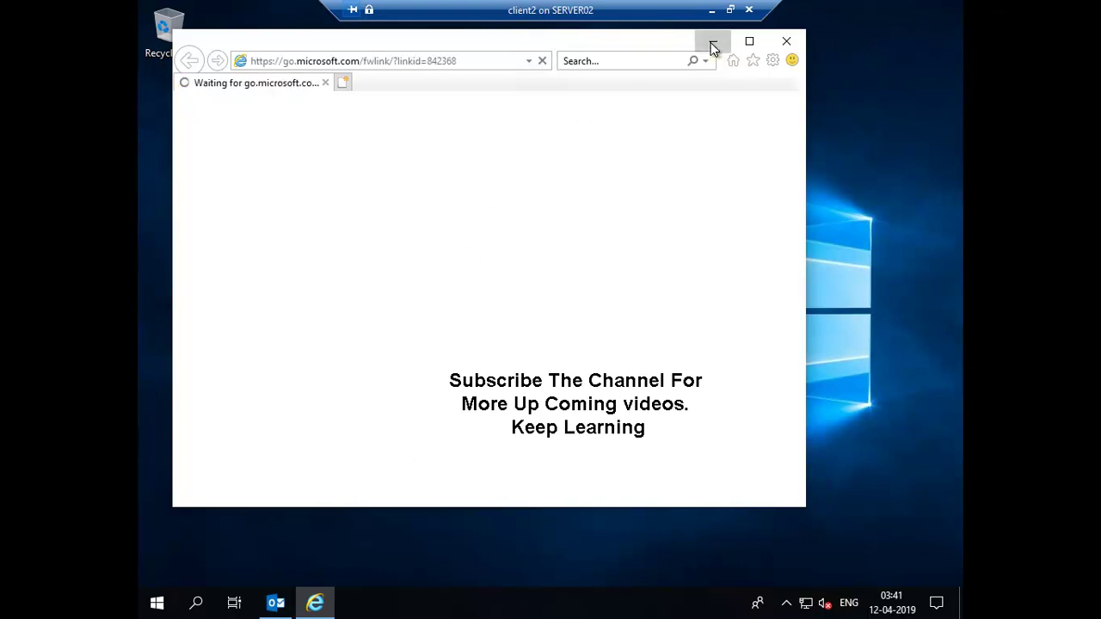
Dismiss the Outlook .ost error and finish Internet Explorer setup with recommended security settings.
click(710, 42)
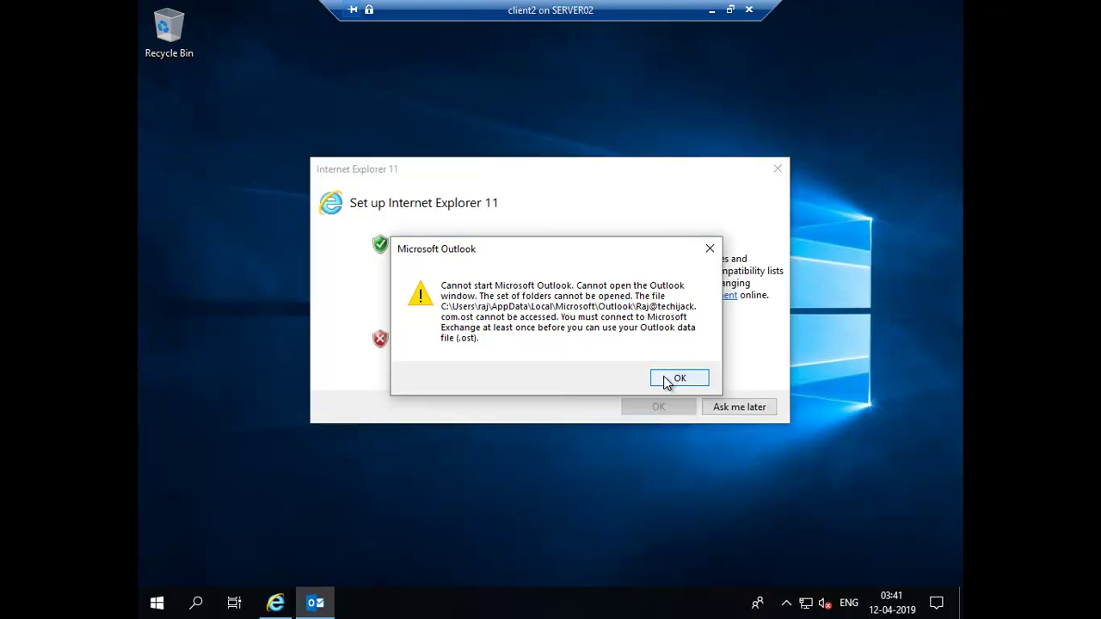
click(678, 378)
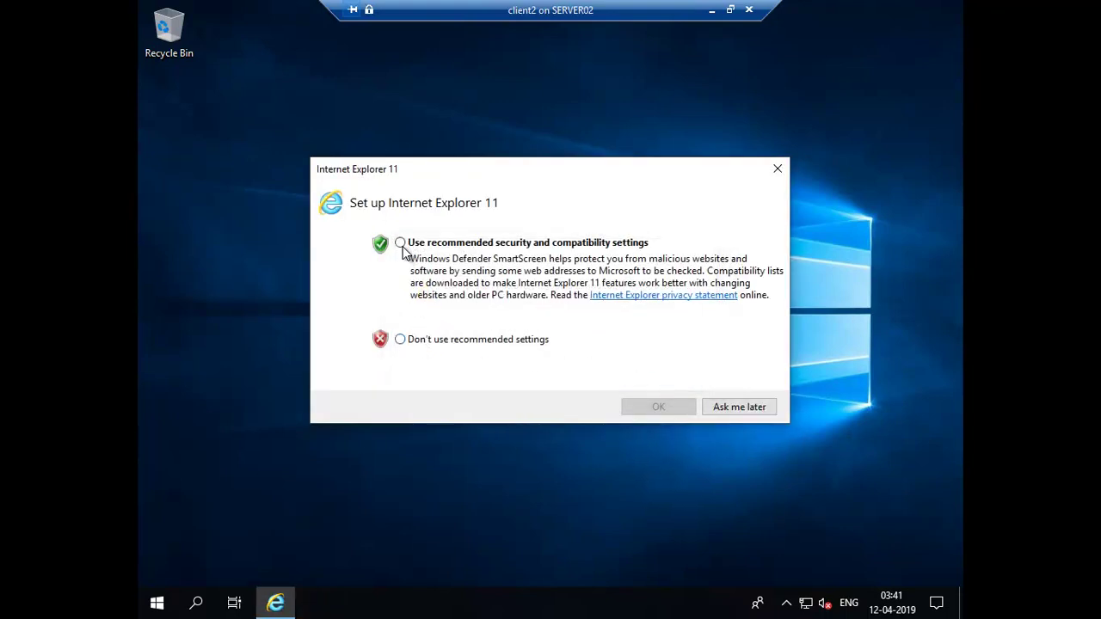
click(401, 243)
click(658, 406)
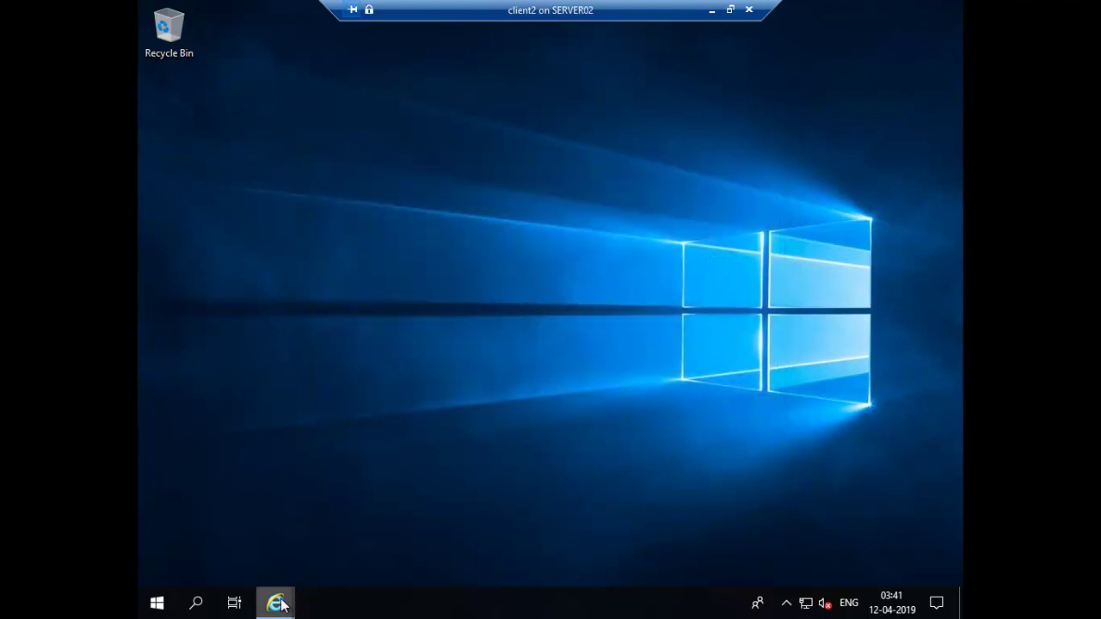
click(155, 607)
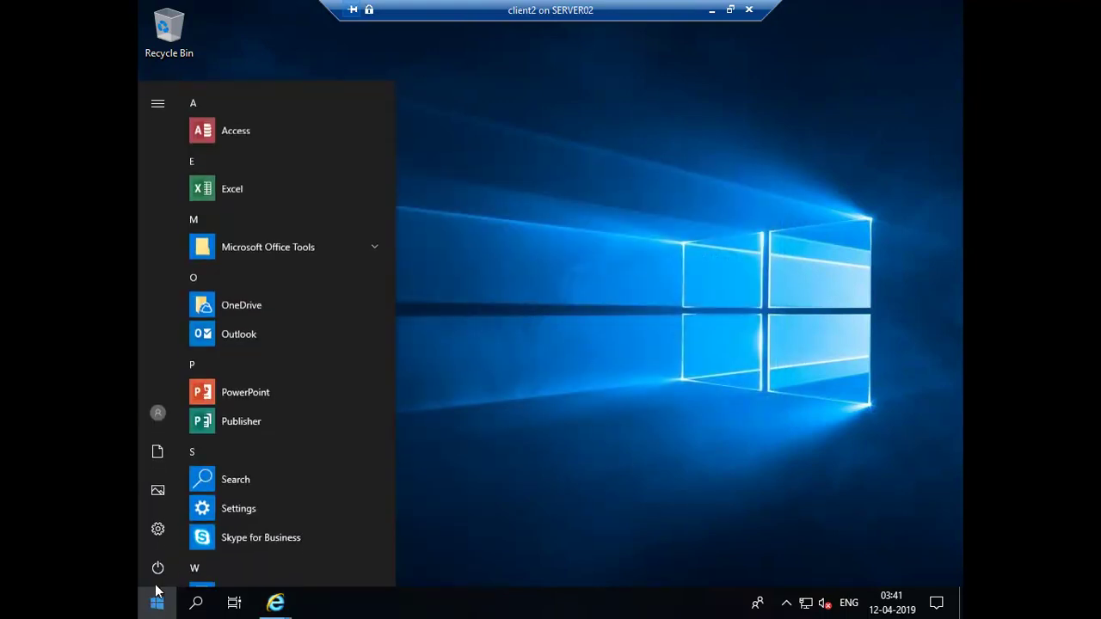
Relaunch Outlook and accept both certificate warnings so the Inbox loads.
click(229, 334)
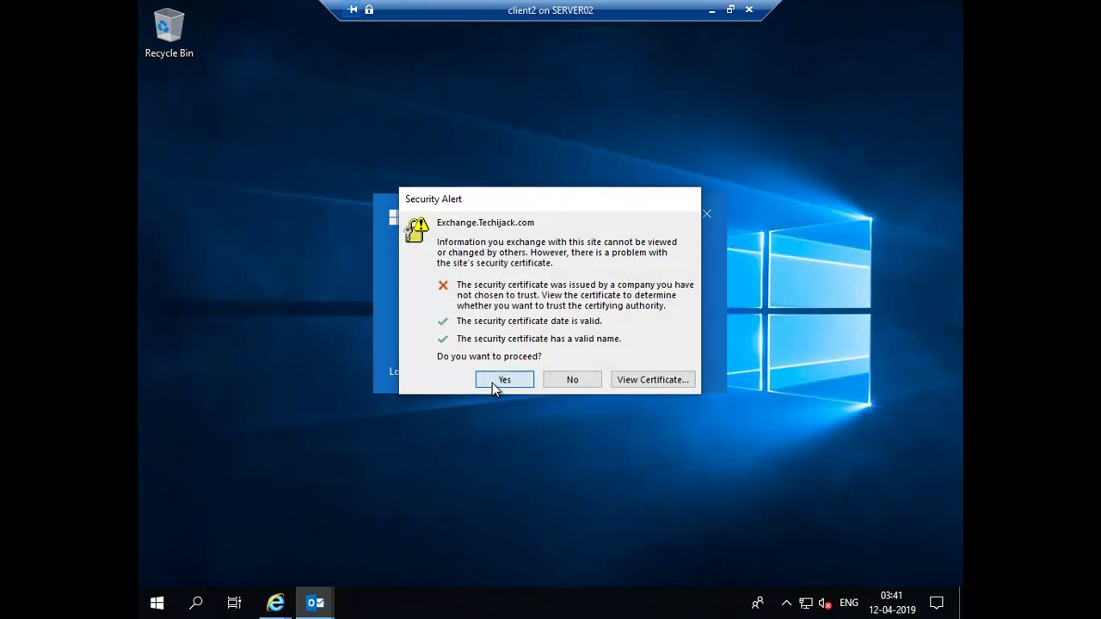
click(504, 379)
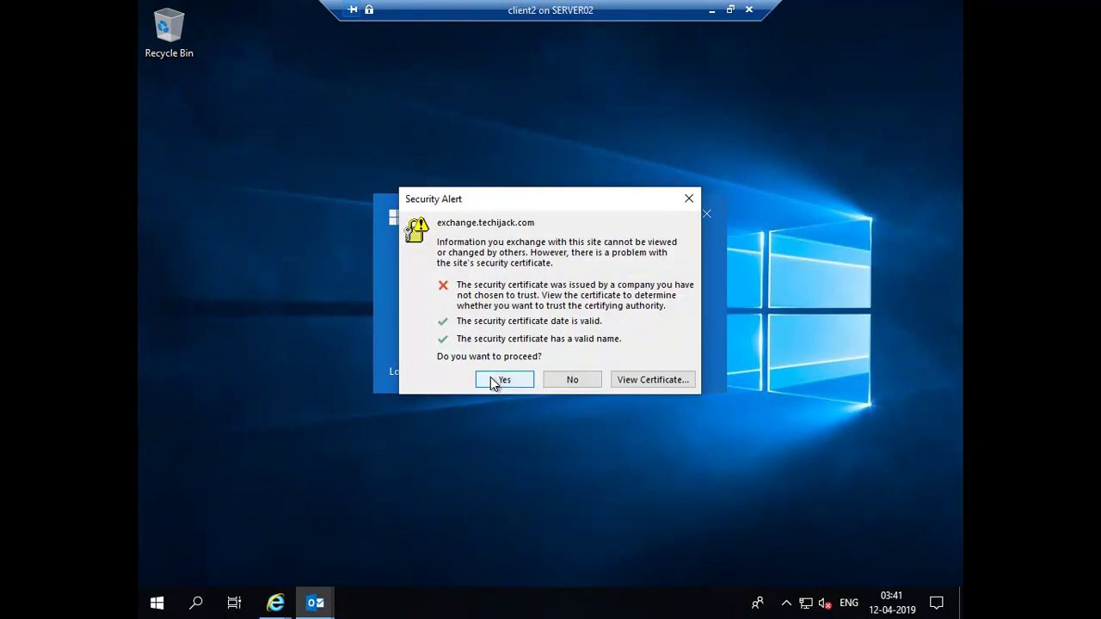
click(492, 383)
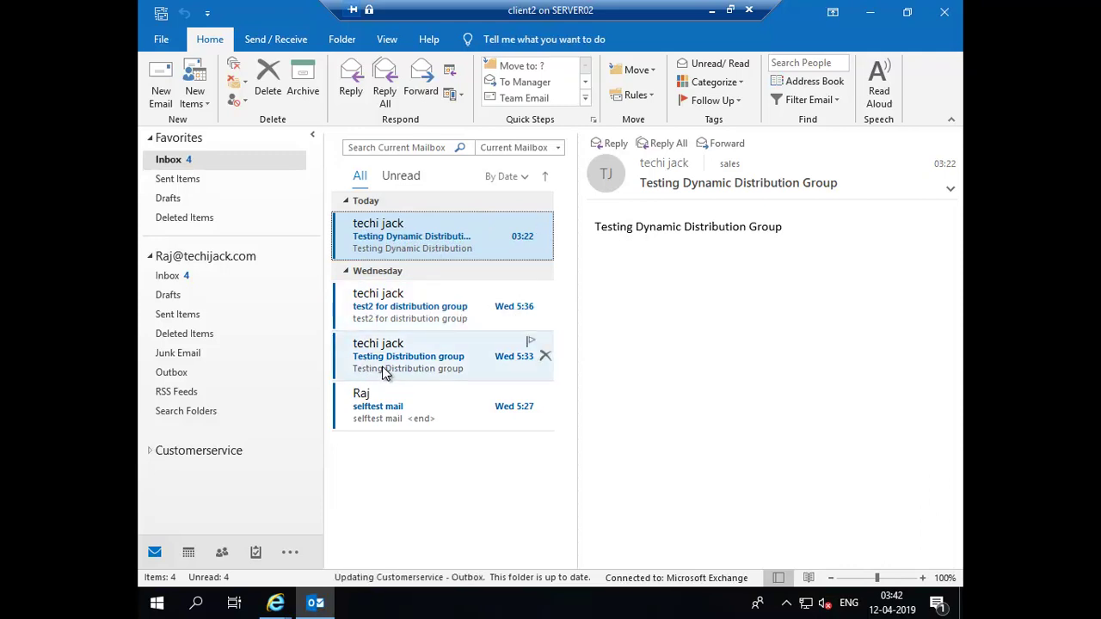
Expand the Customerservice shared mailbox and confirm its Inbox has no messages.
click(188, 456)
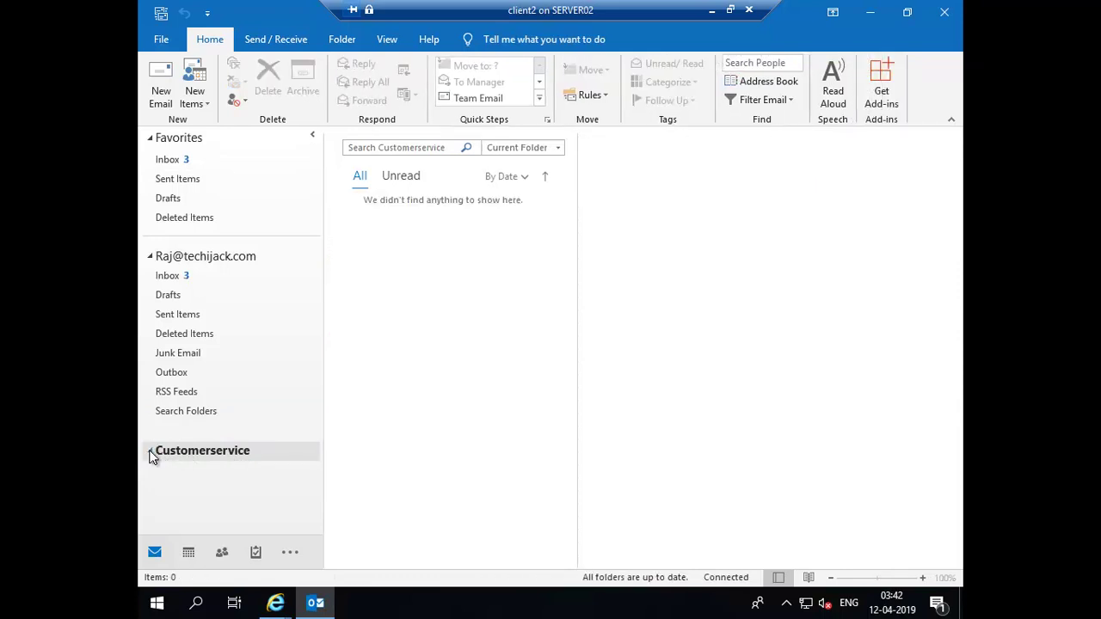
click(150, 453)
scroll(244, 372, down, 1)
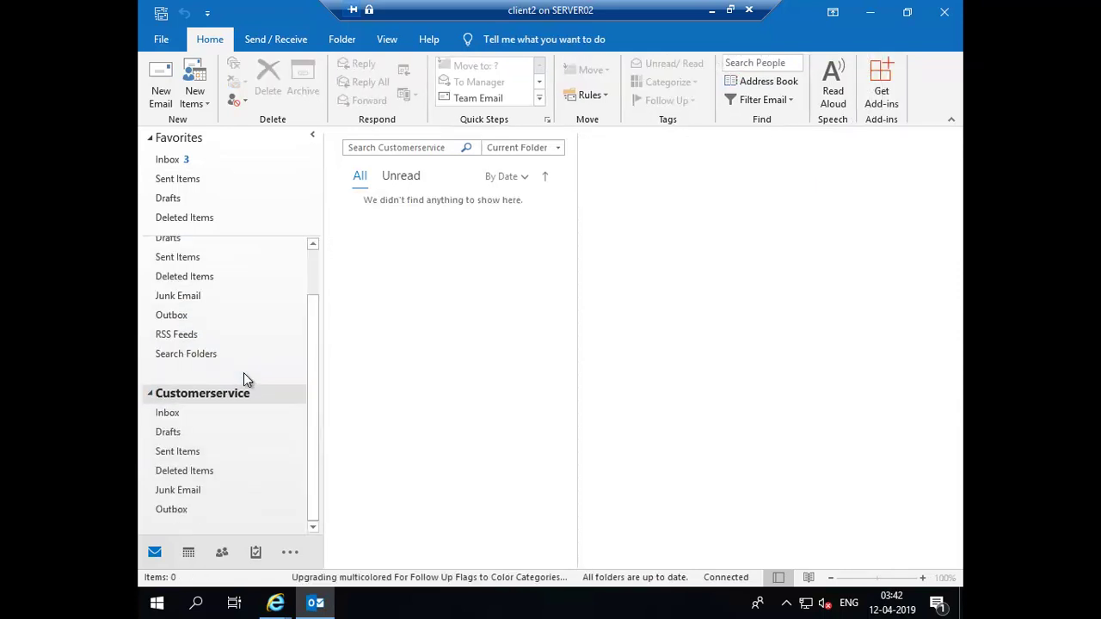
click(169, 416)
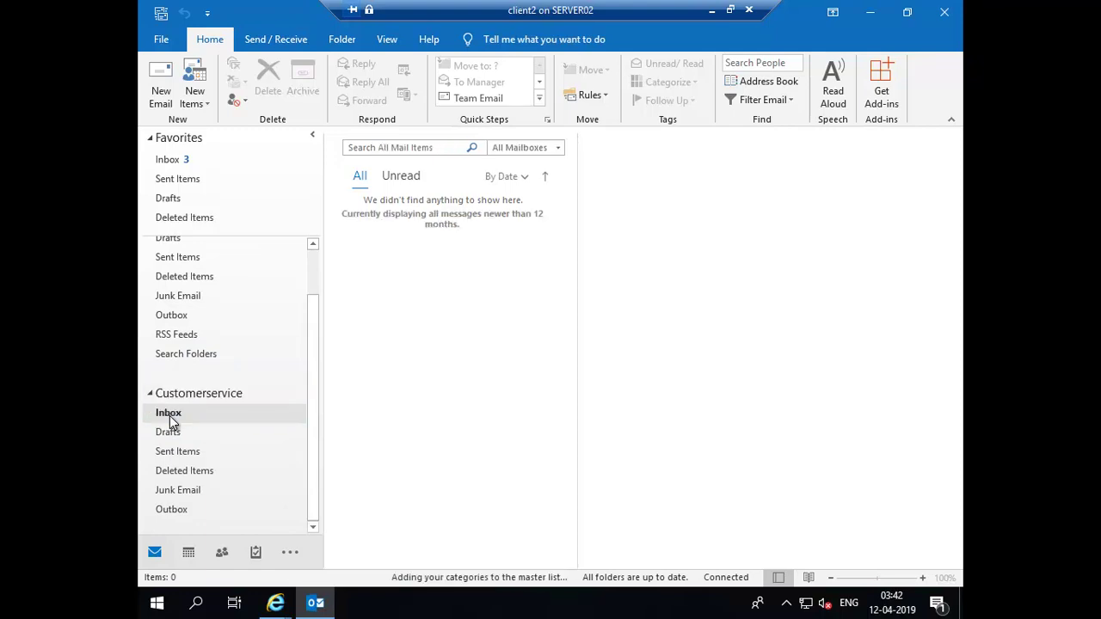
scroll(230, 335, up, 1)
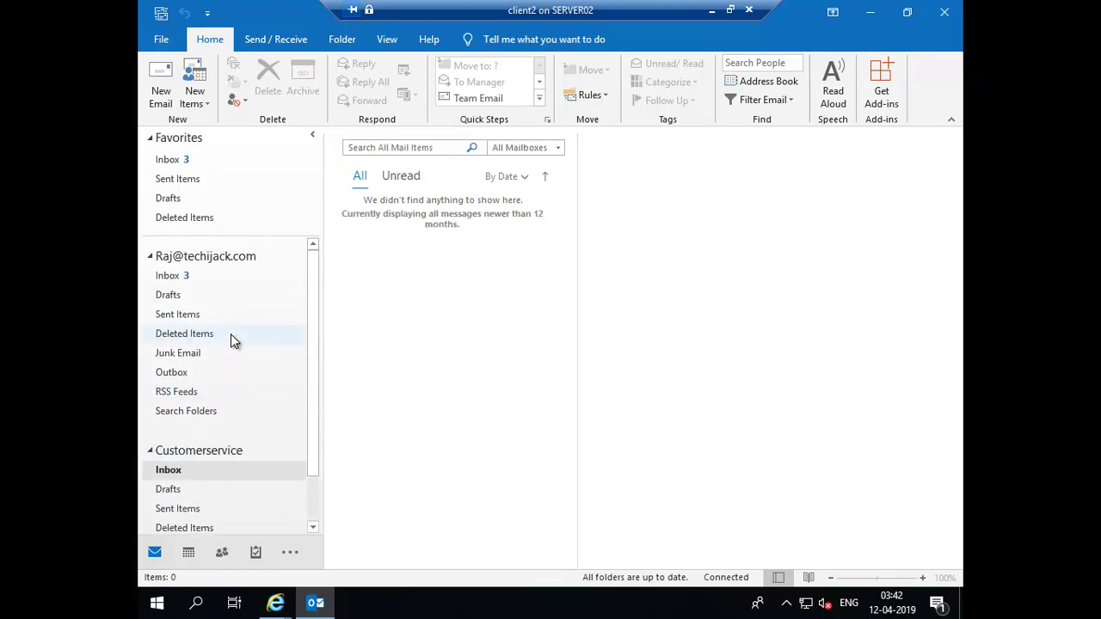
click(150, 451)
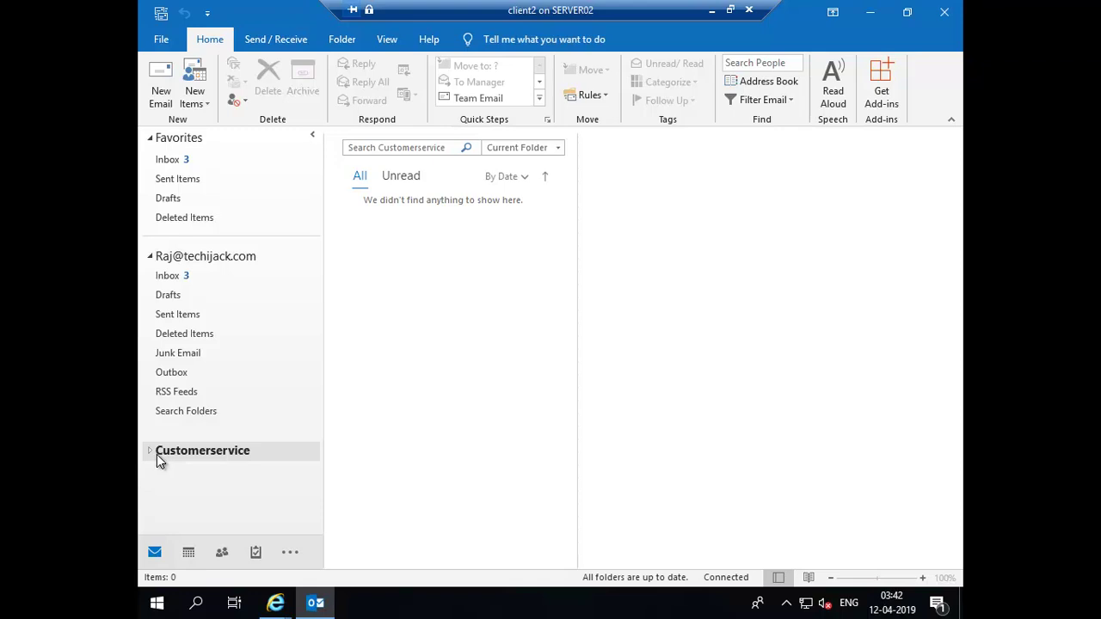
Minimize the client2 and Exchange server VM windows, then minimize Hyper-V Manager.
click(712, 10)
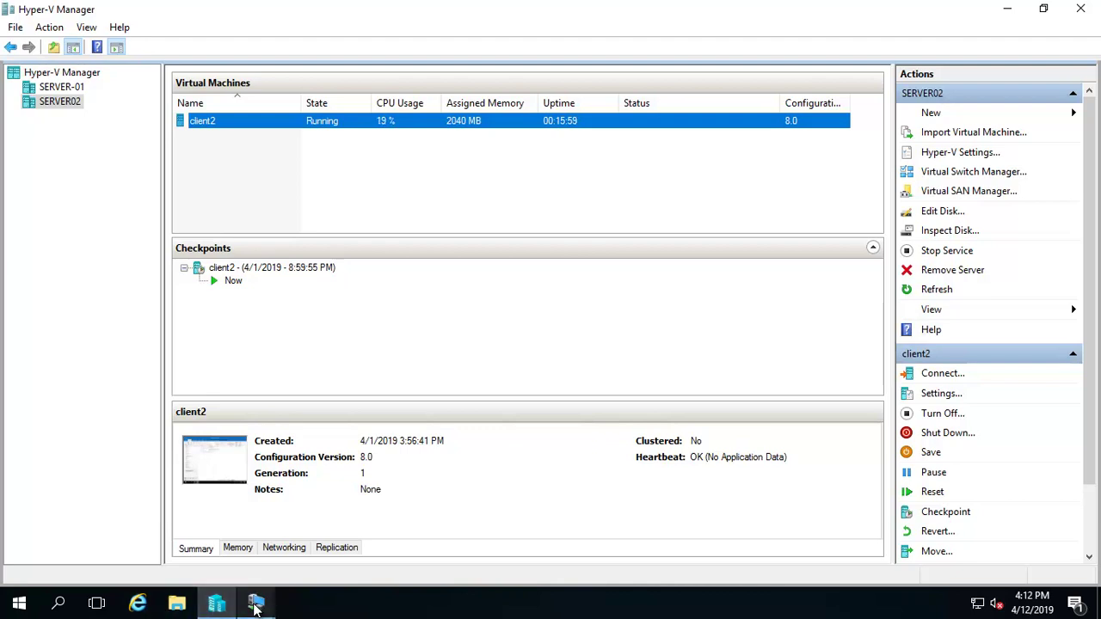
click(255, 604)
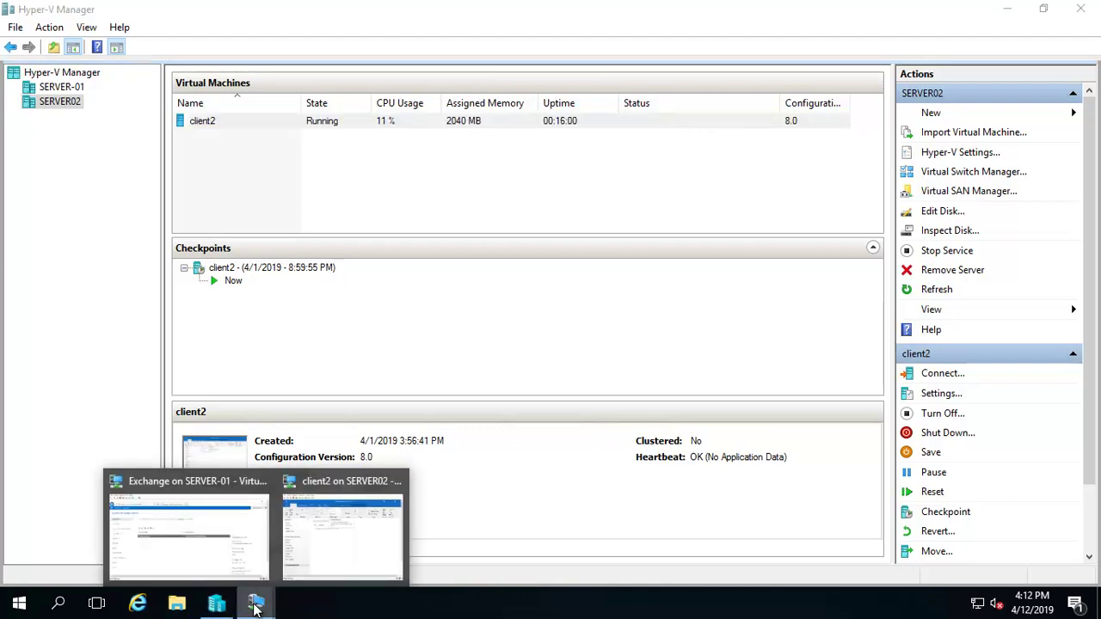
click(239, 502)
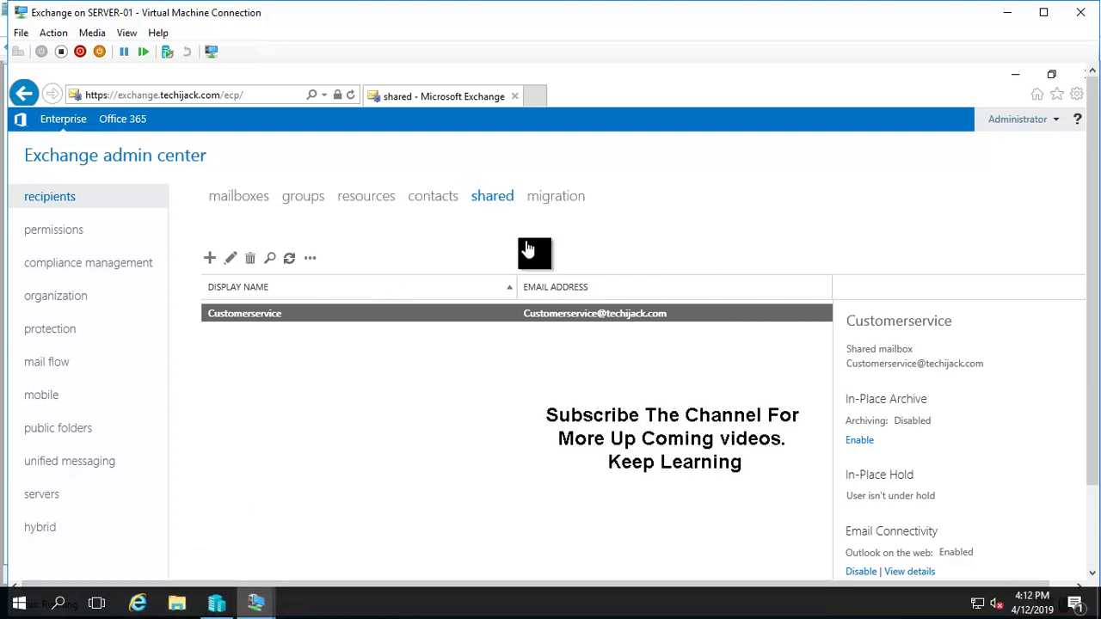
click(1007, 12)
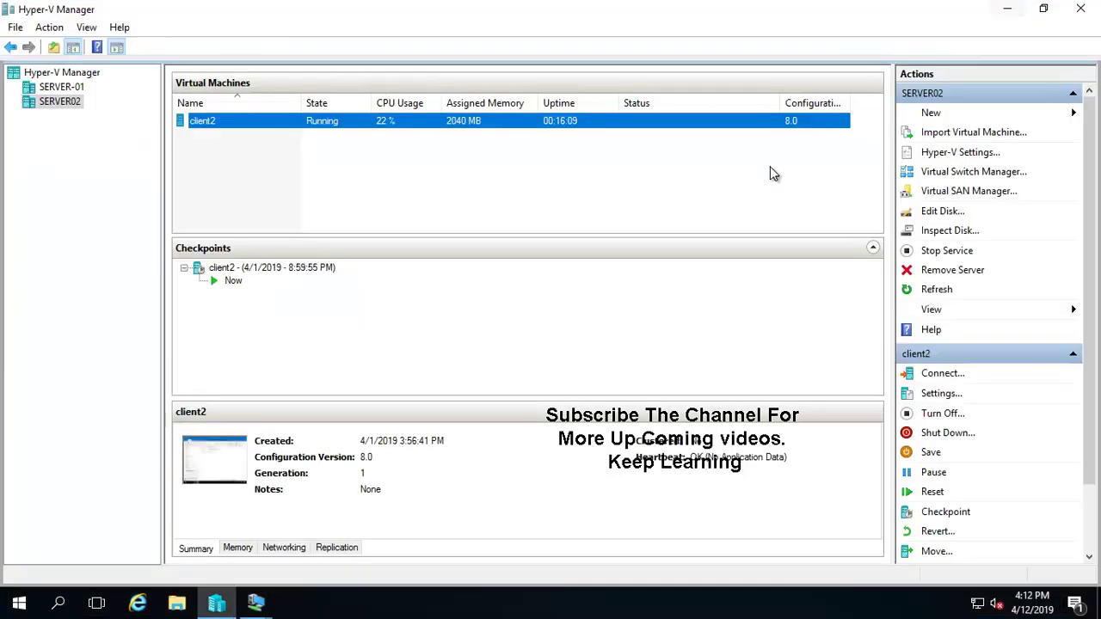
click(1012, 9)
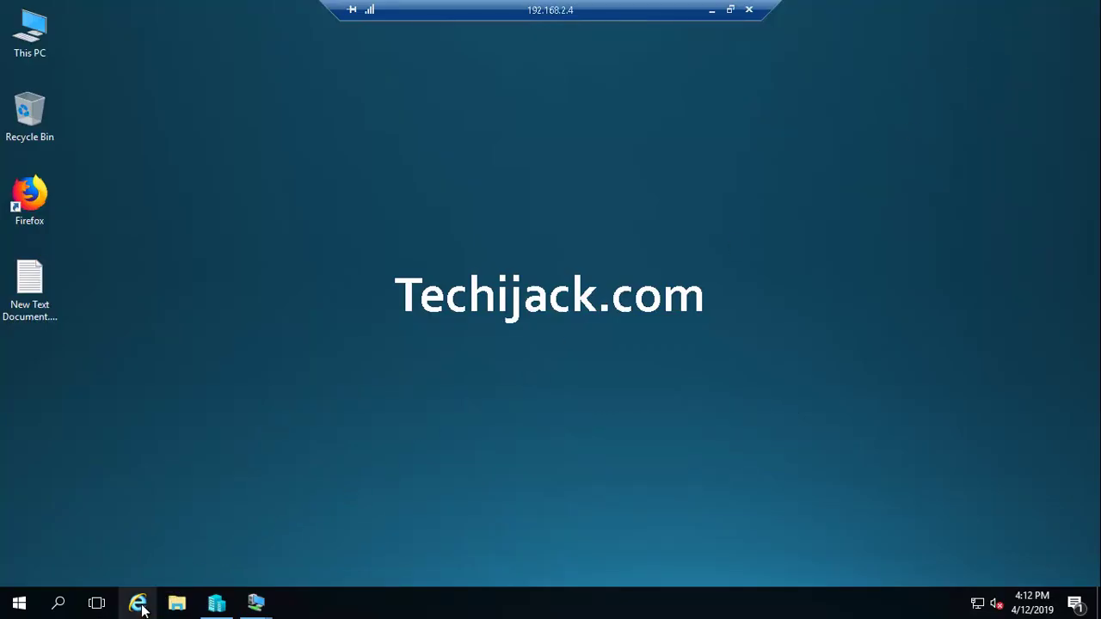
double_click(29, 196)
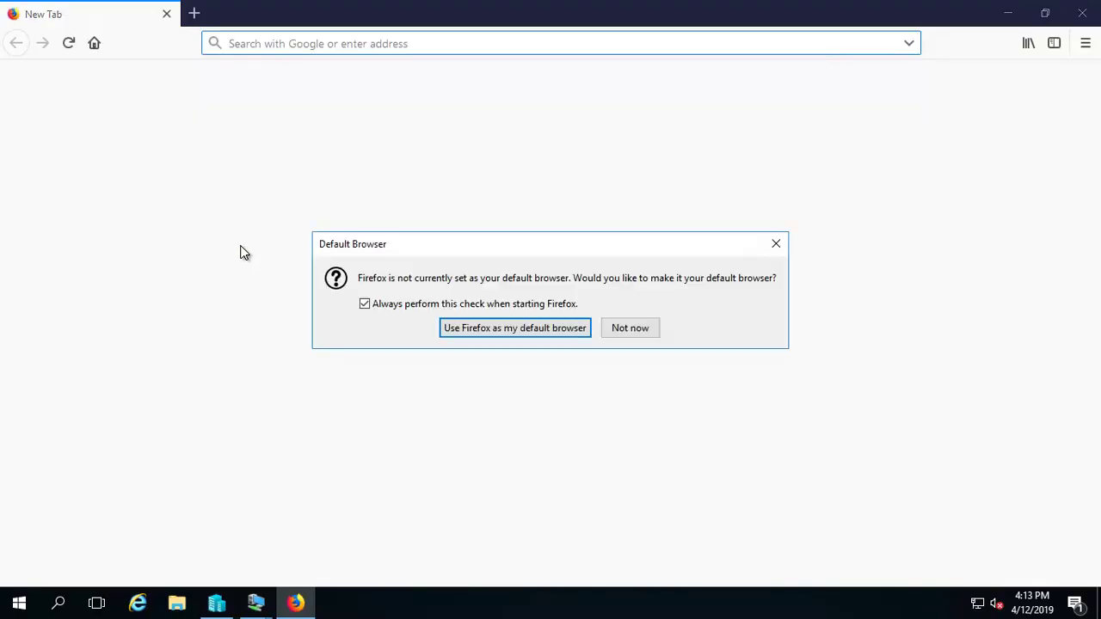
click(633, 328)
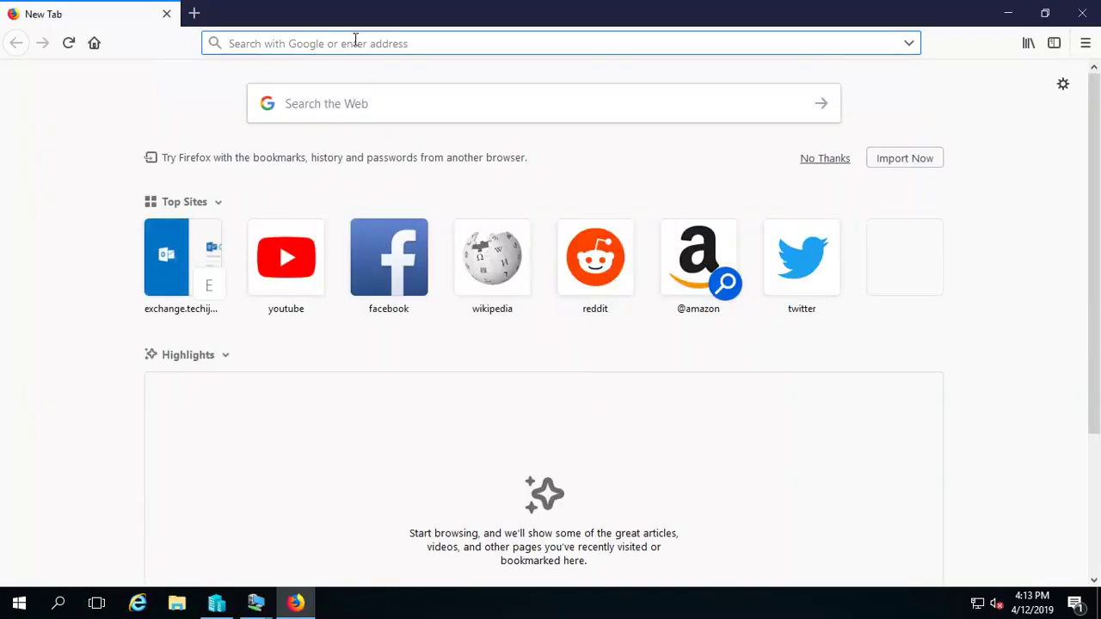
text(ht)
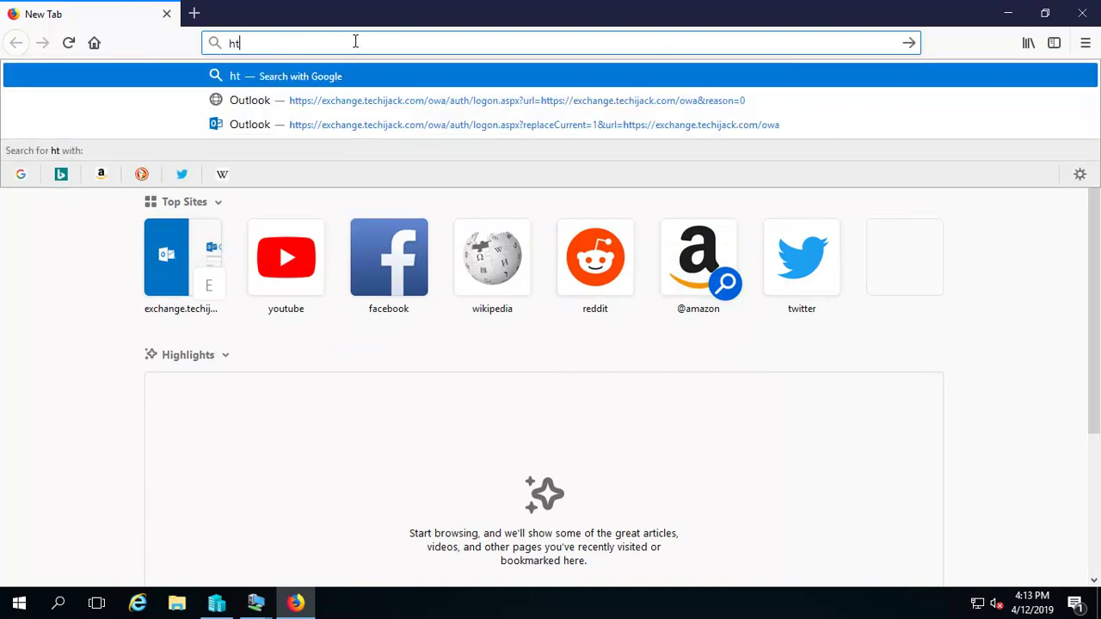
text(tps://exchange.techijack.com/owa/)
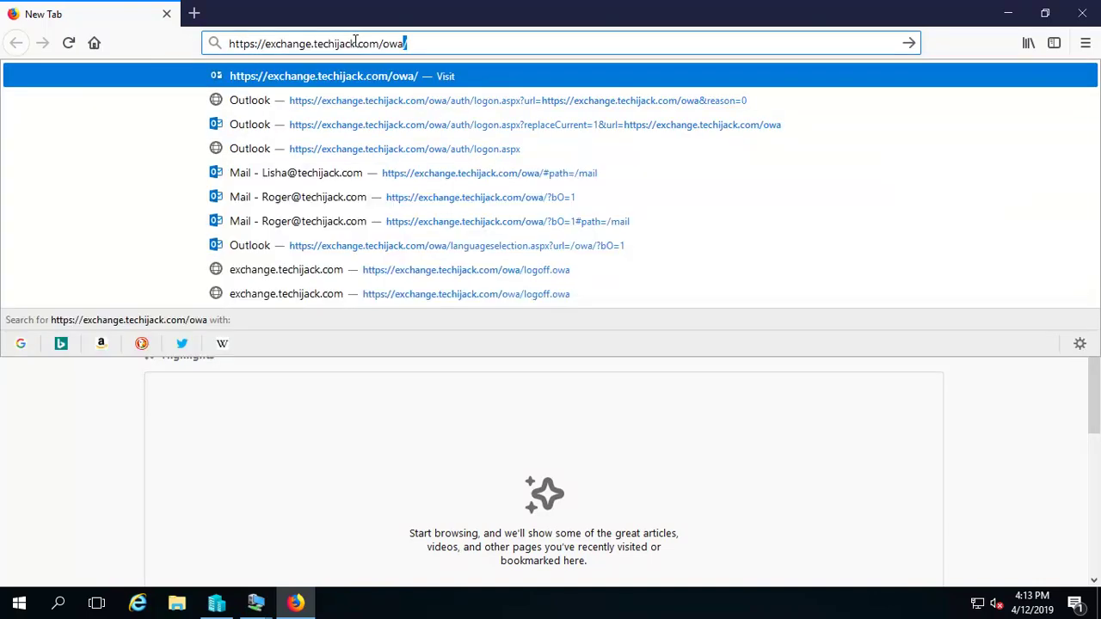
key(Return)
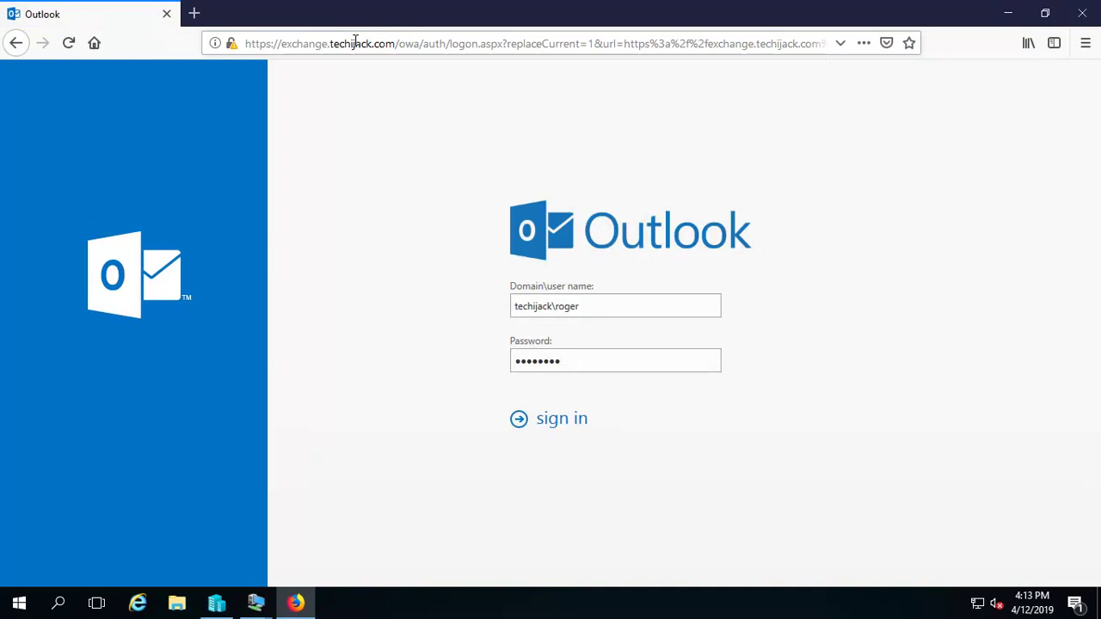
Replace the saved user name with the other user's name and sign in to OWA.
click(588, 313)
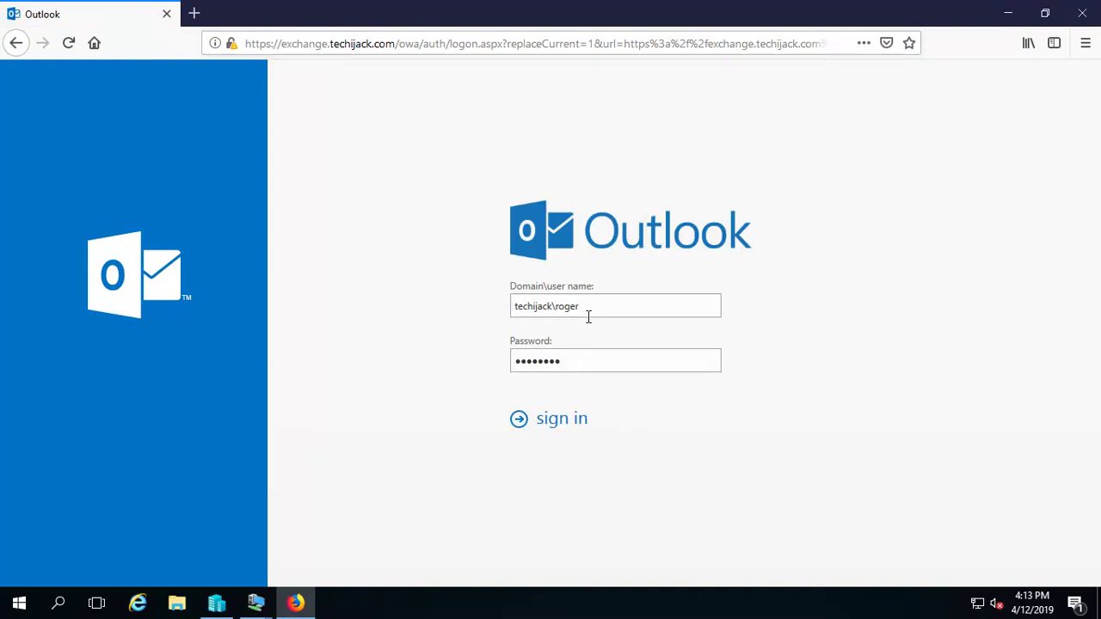
key(BackSpace)
key(BackSpace)
key(BackSpace)
key(BackSpace)
text(t)
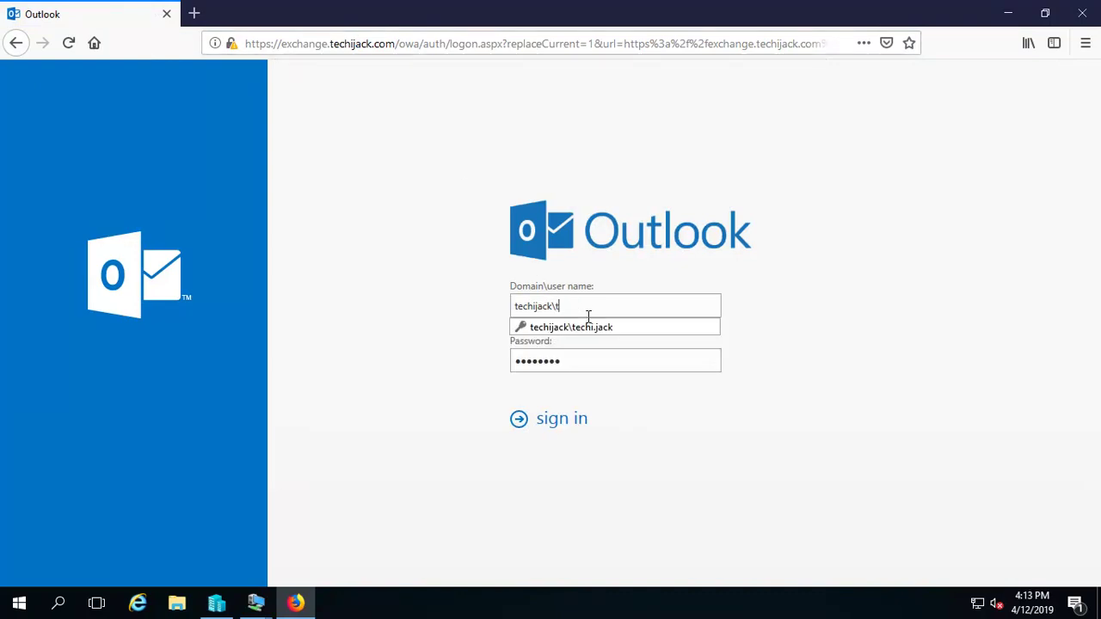
text(echi.jack)
click(602, 330)
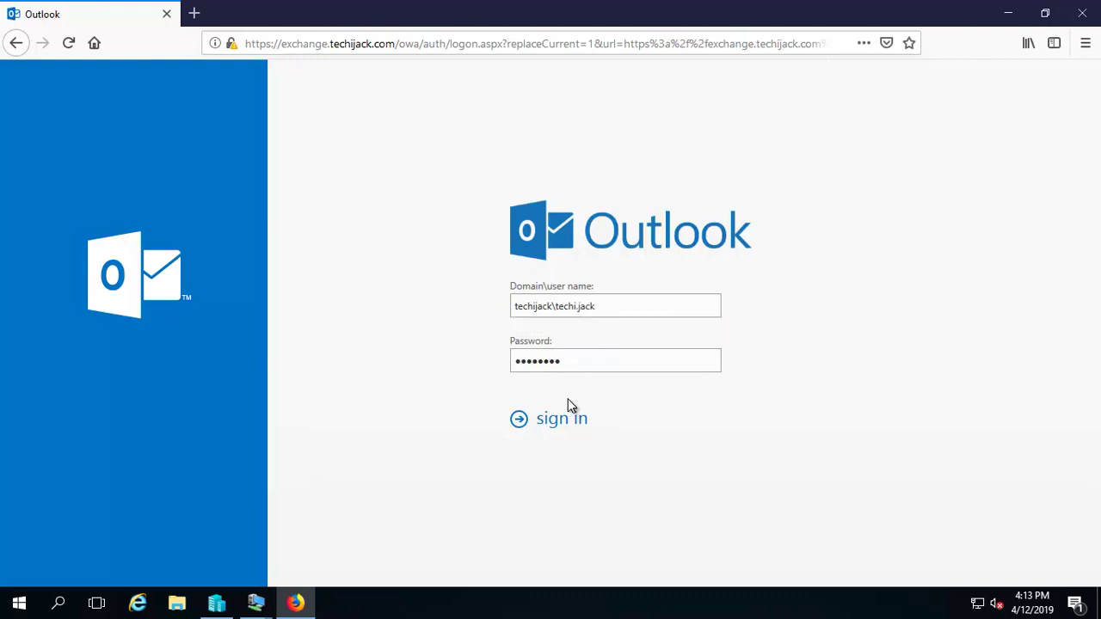
click(554, 419)
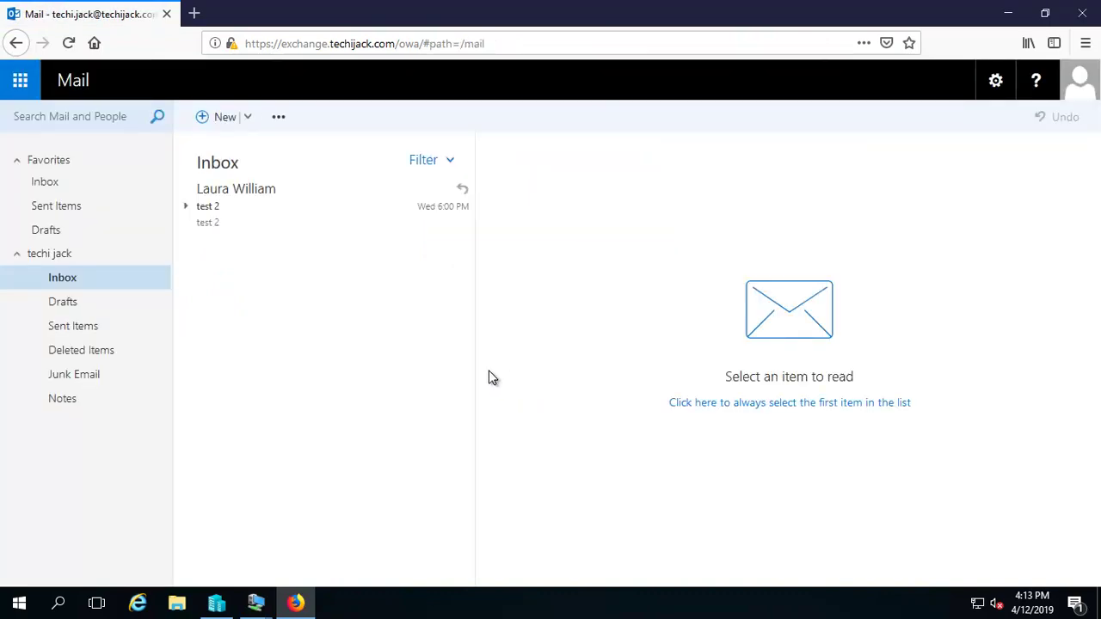
Start a new message addressed to the Customerservice mailbox.
click(248, 117)
click(594, 162)
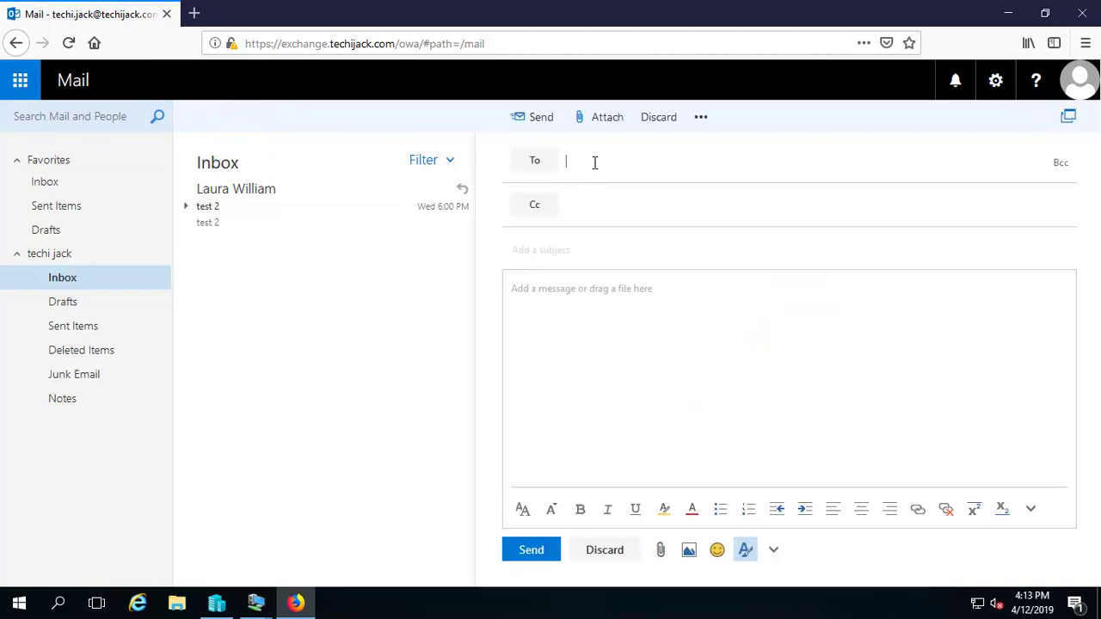
text(cu)
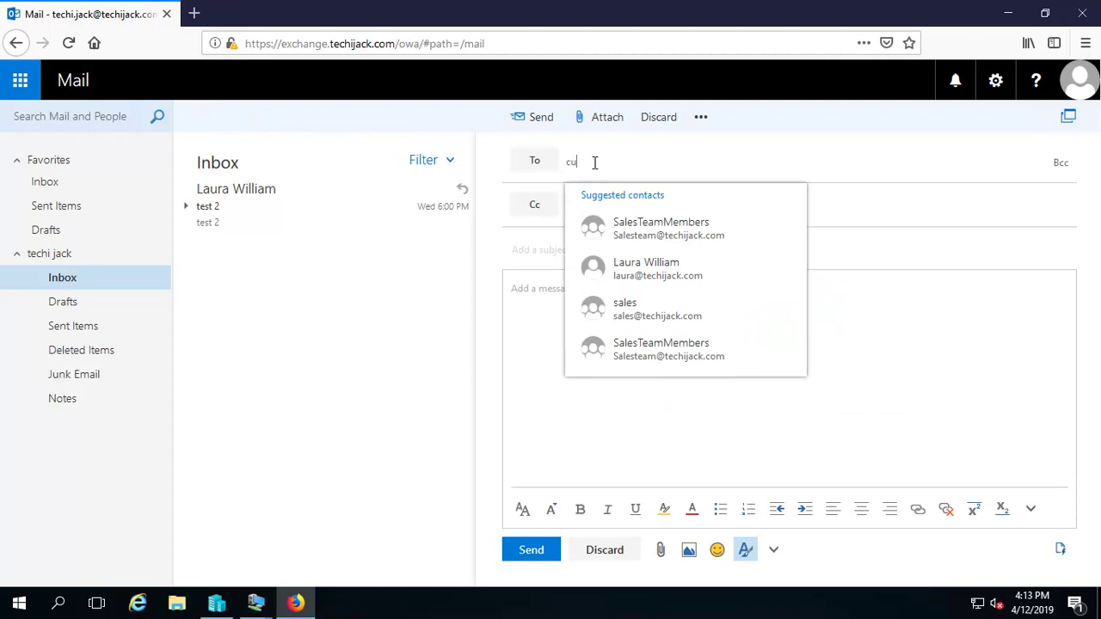
text(stomer)
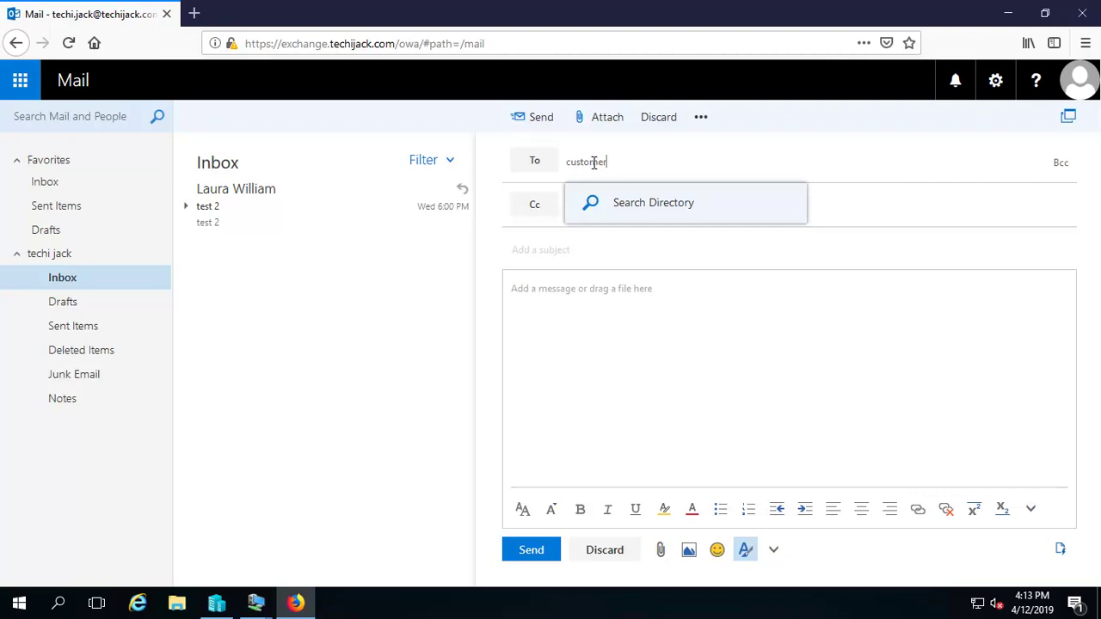
click(645, 210)
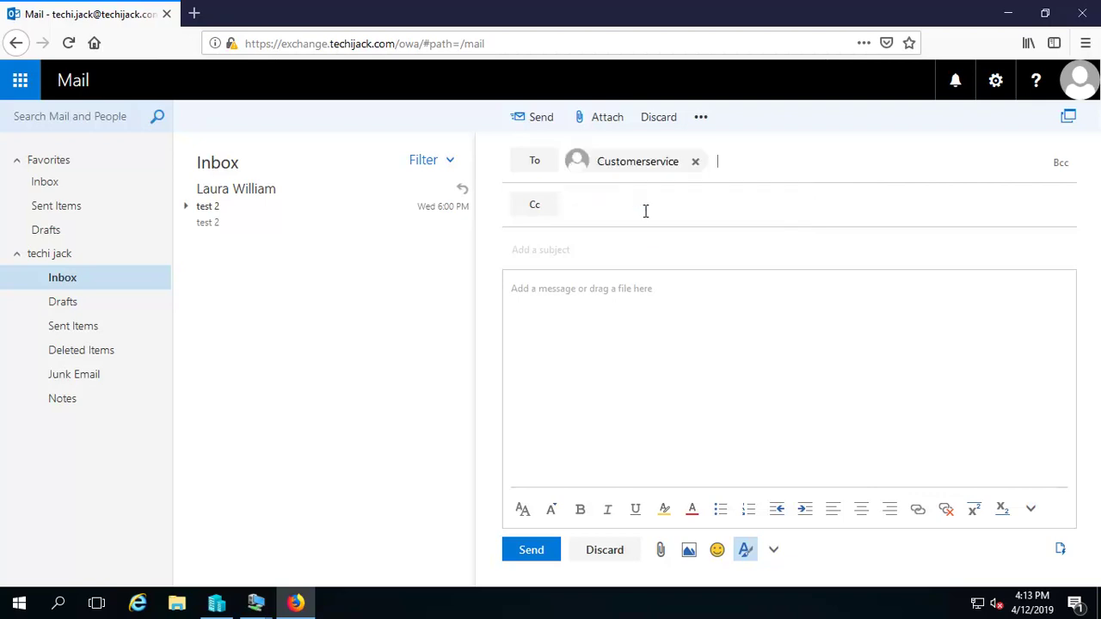
Give it the subject 'first mail to customer', paste the same text into the body, and send it.
click(561, 247)
text(first mail to c)
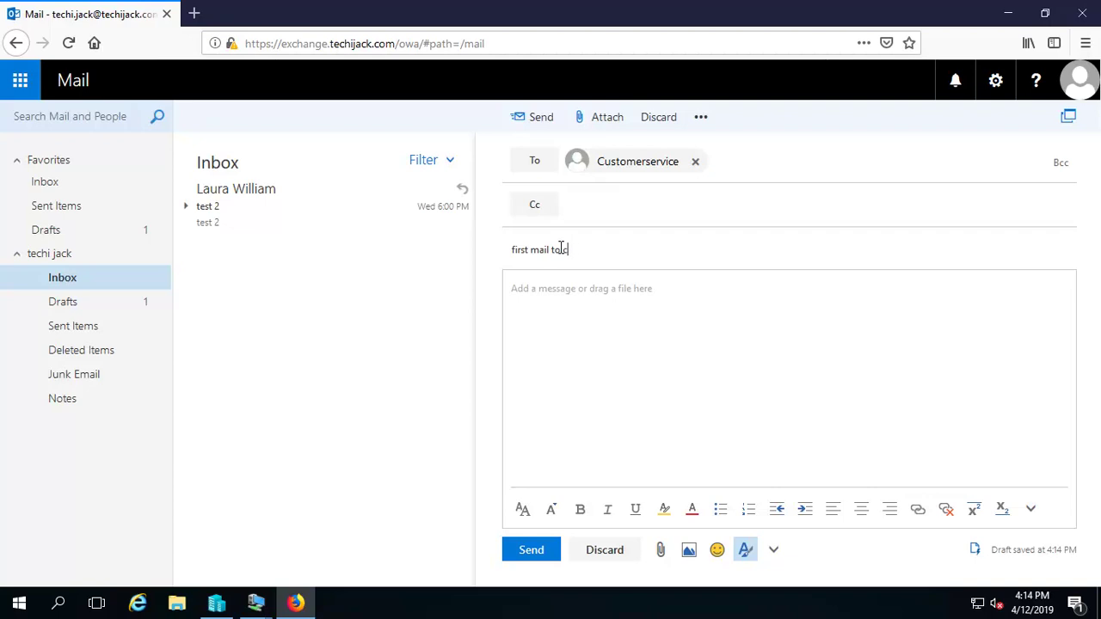
text(ustomerservice)
key(ctrl+a)
key(ctrl+c)
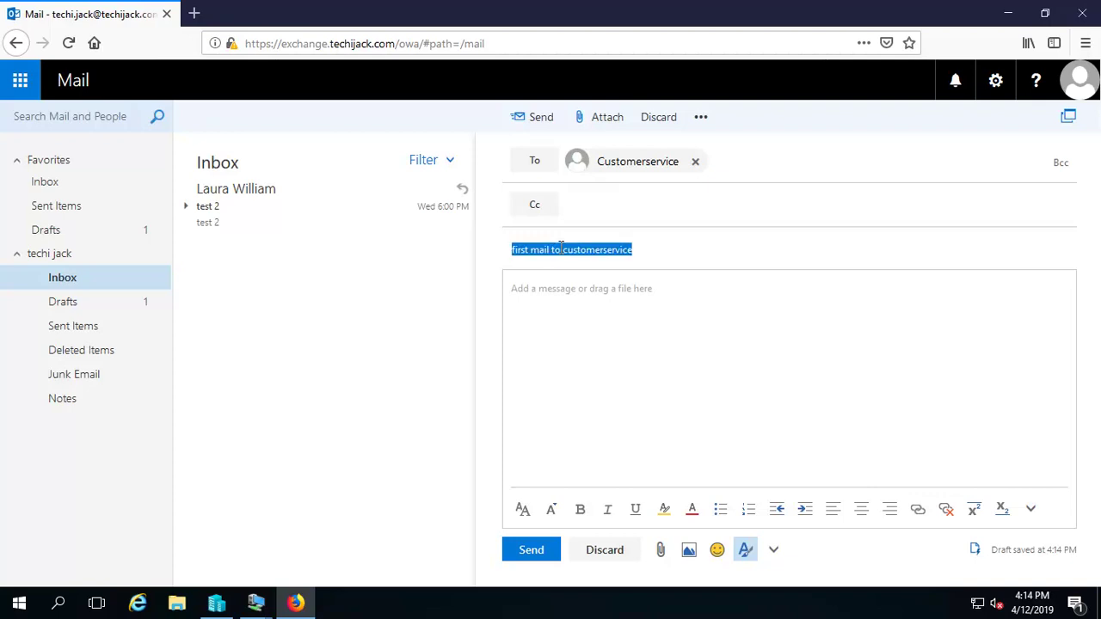
key(Tab)
key(ctrl+v)
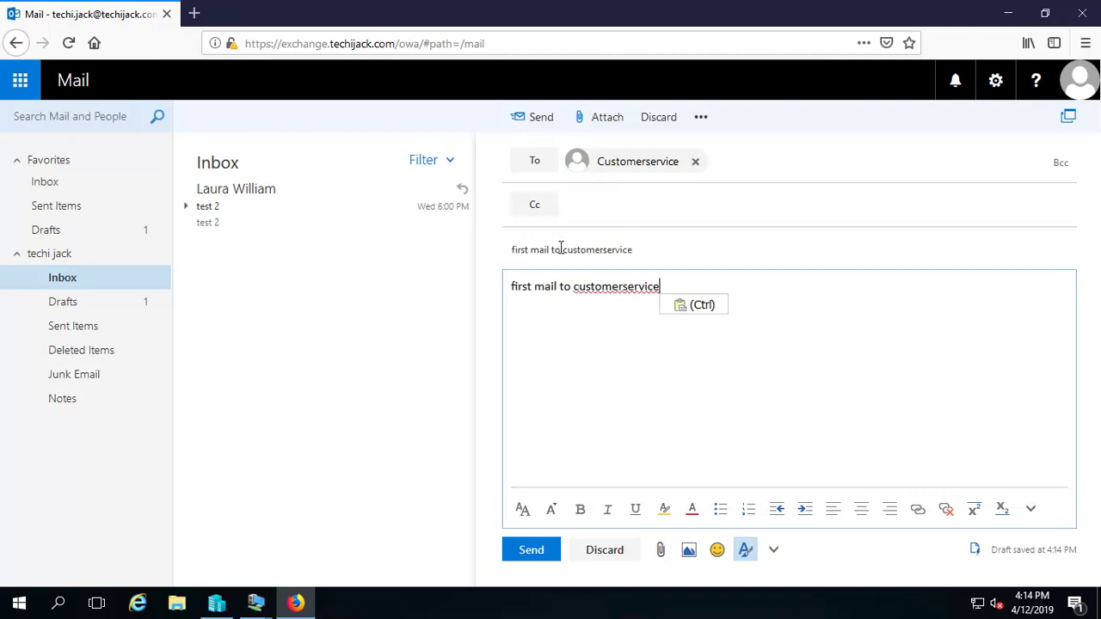
click(532, 552)
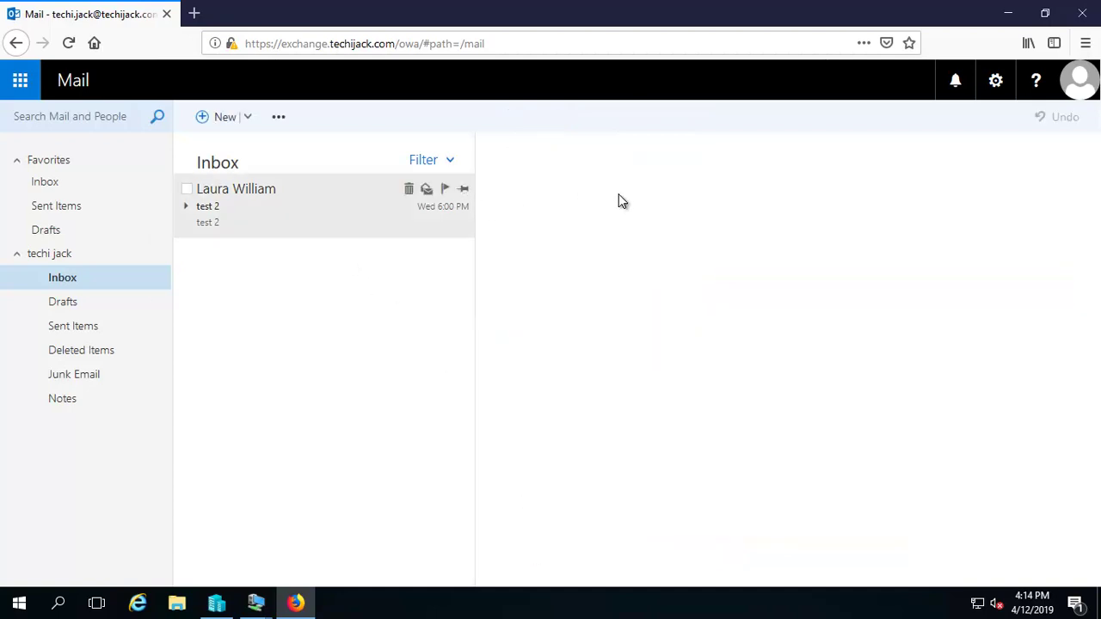
Check the account options, then switch to the client2 virtual machine.
click(1085, 83)
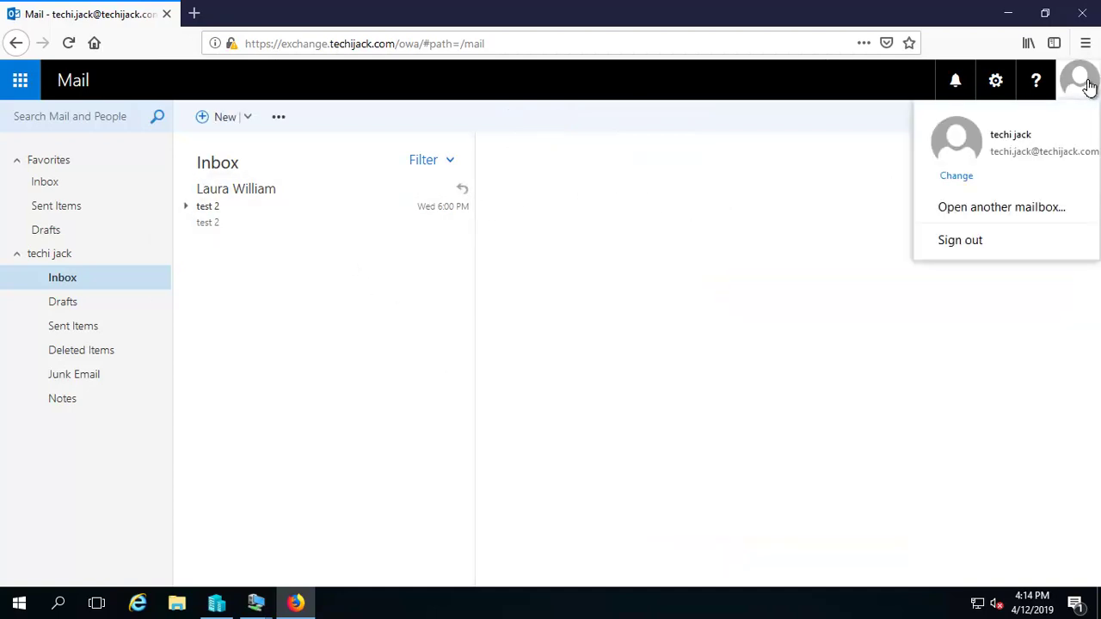
click(578, 196)
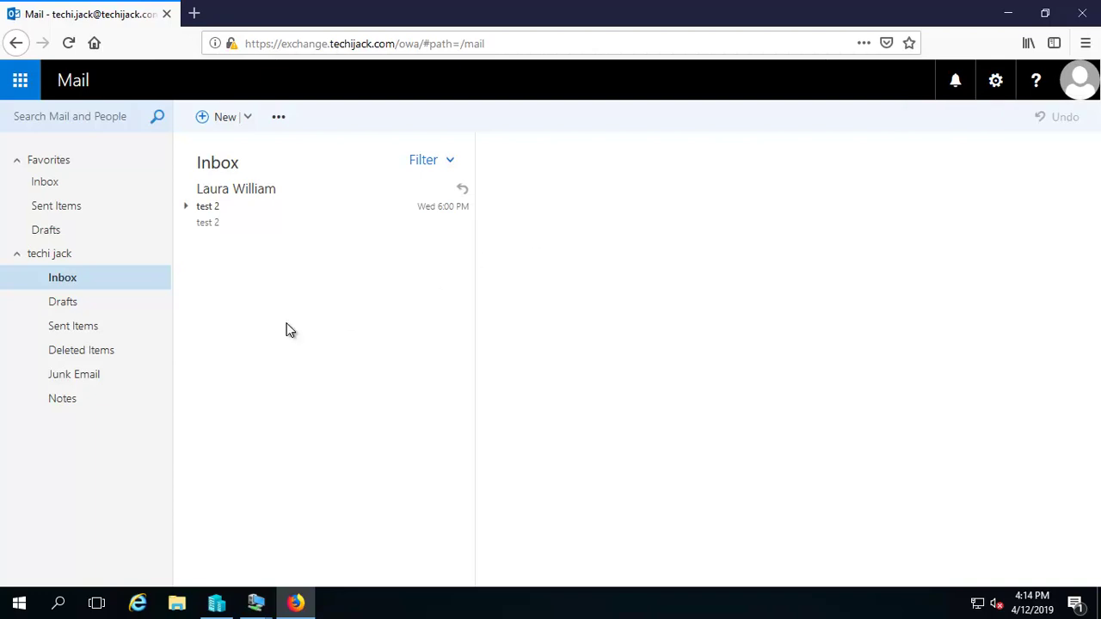
mouse_move(258, 607)
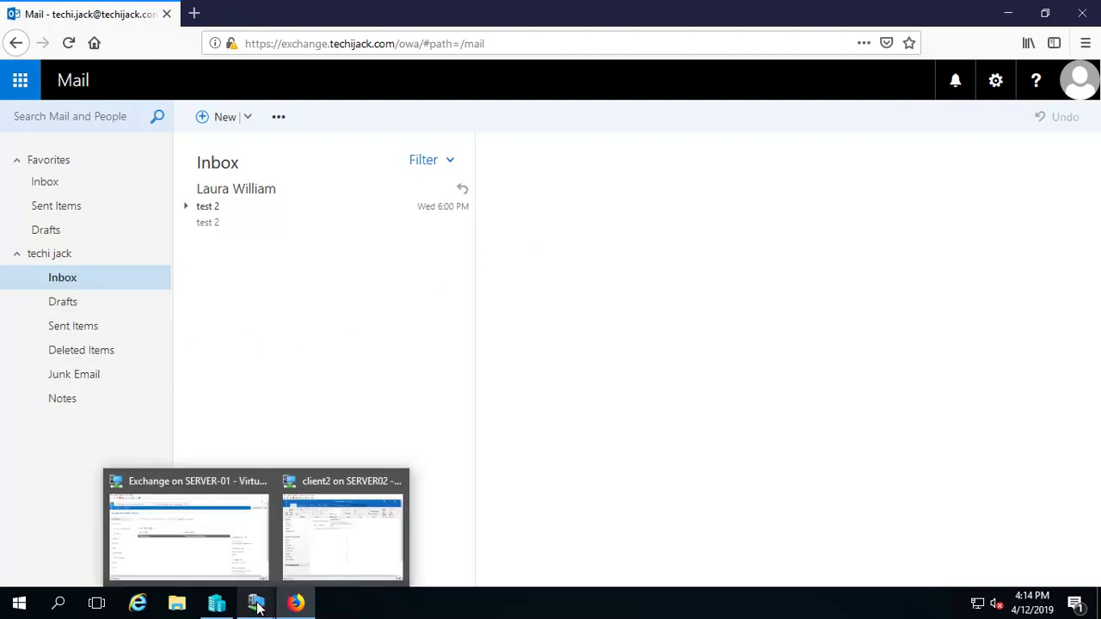
click(344, 524)
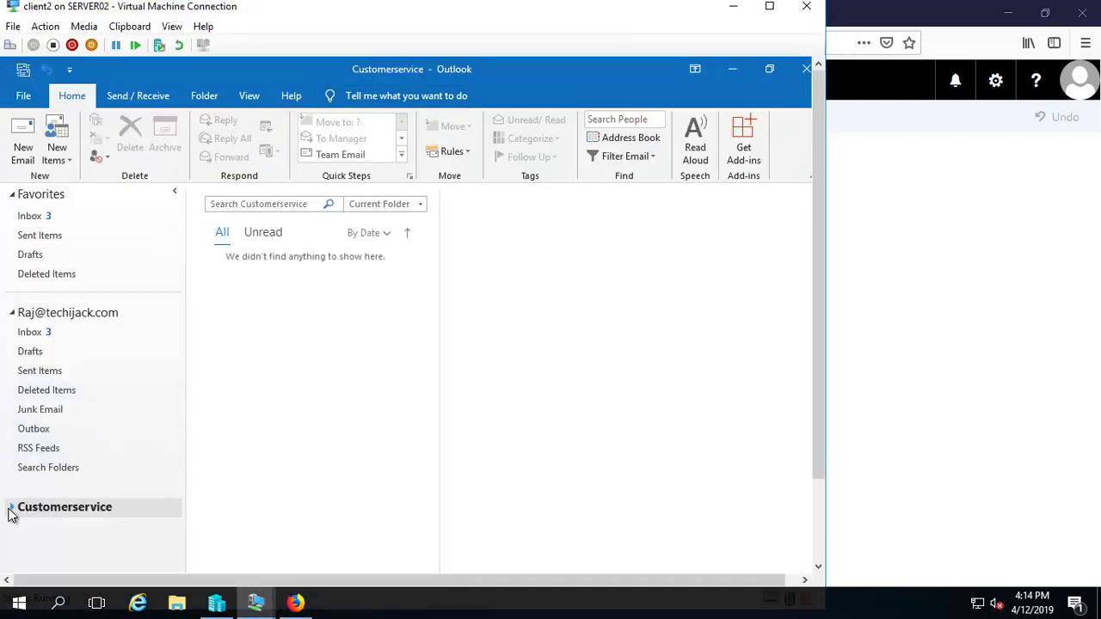
Expand the Customerservice mailbox in Outlook and open its Inbox.
click(11, 508)
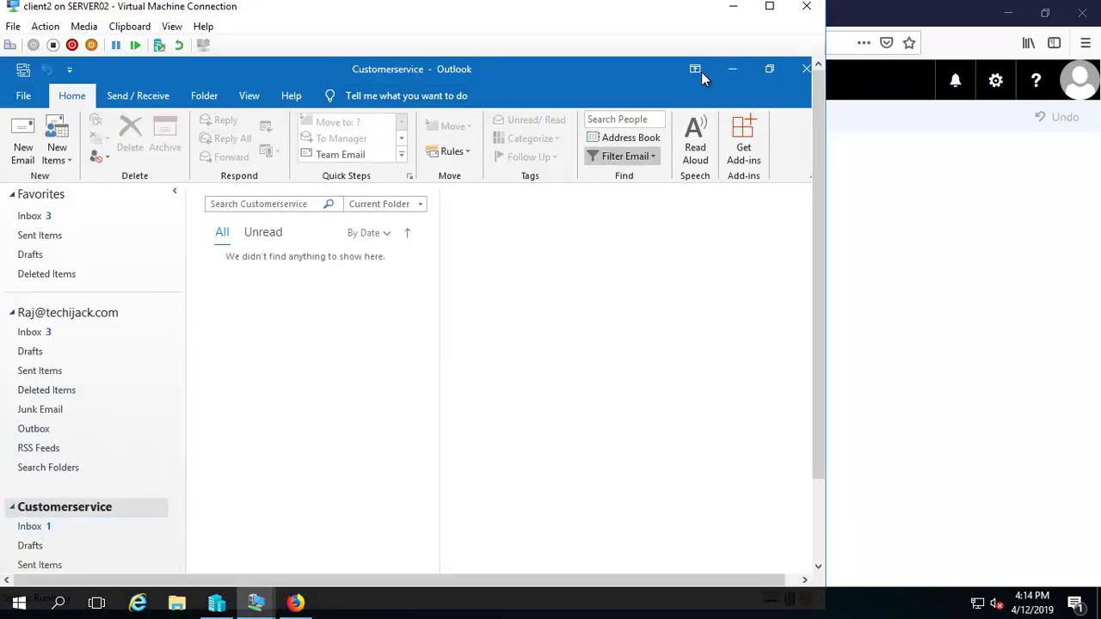
double_click(525, 13)
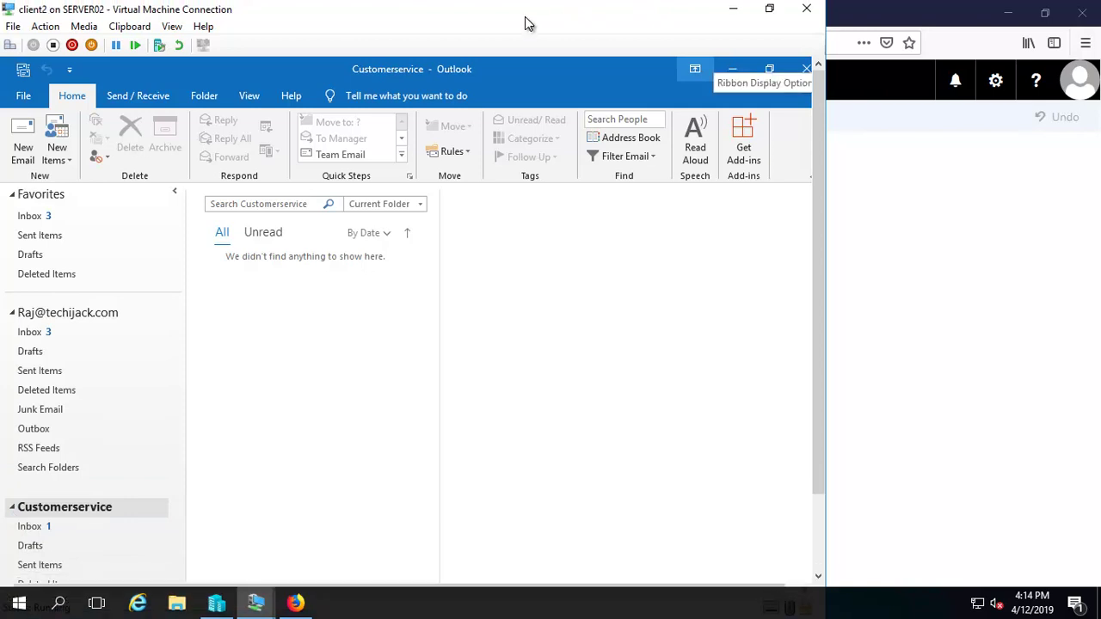
double_click(525, 11)
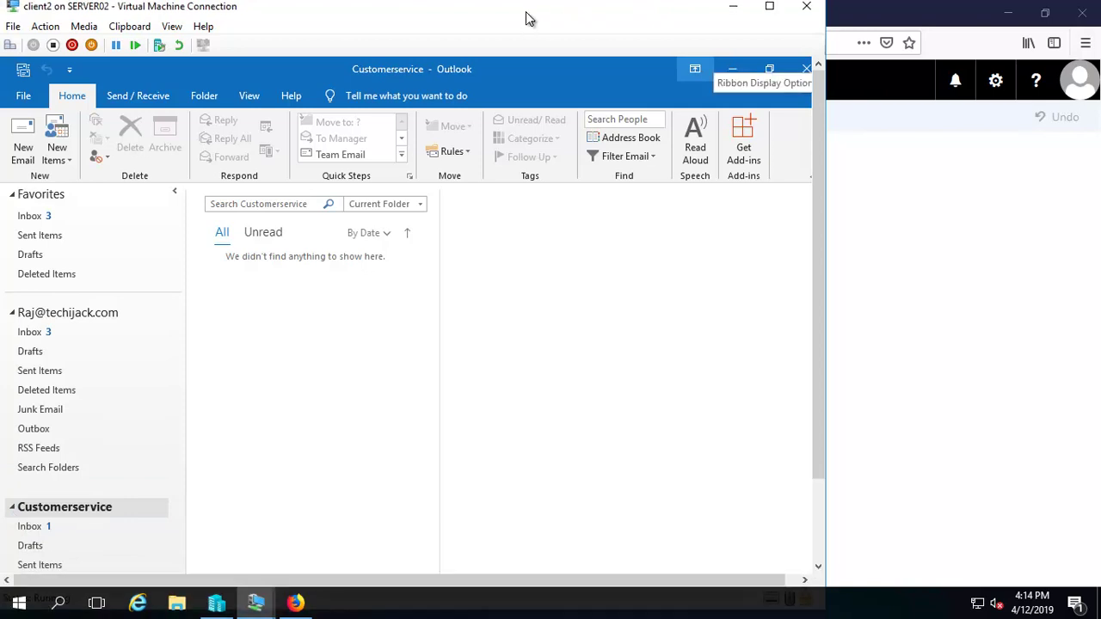
click(30, 528)
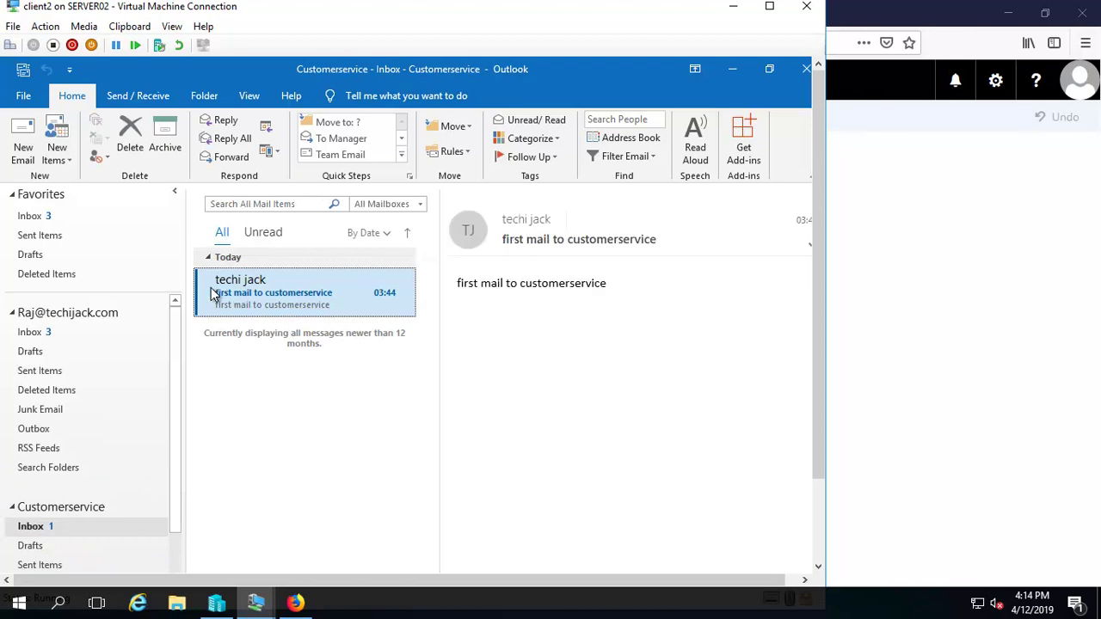
Reply 'yes, received.' to the received mail and send it.
right_click(332, 294)
click(473, 202)
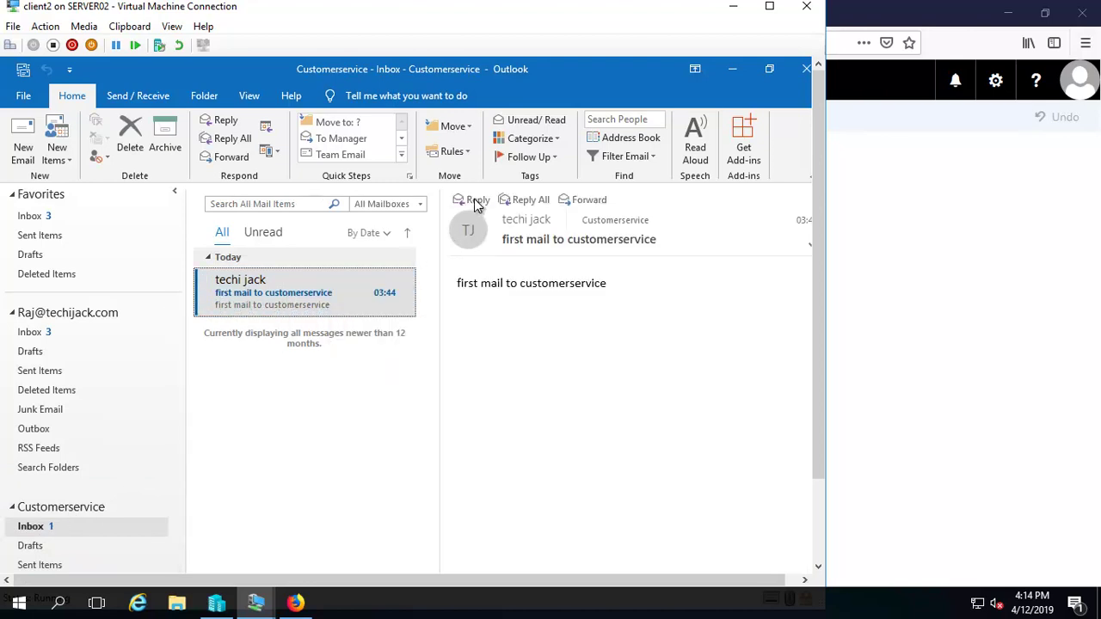
click(475, 202)
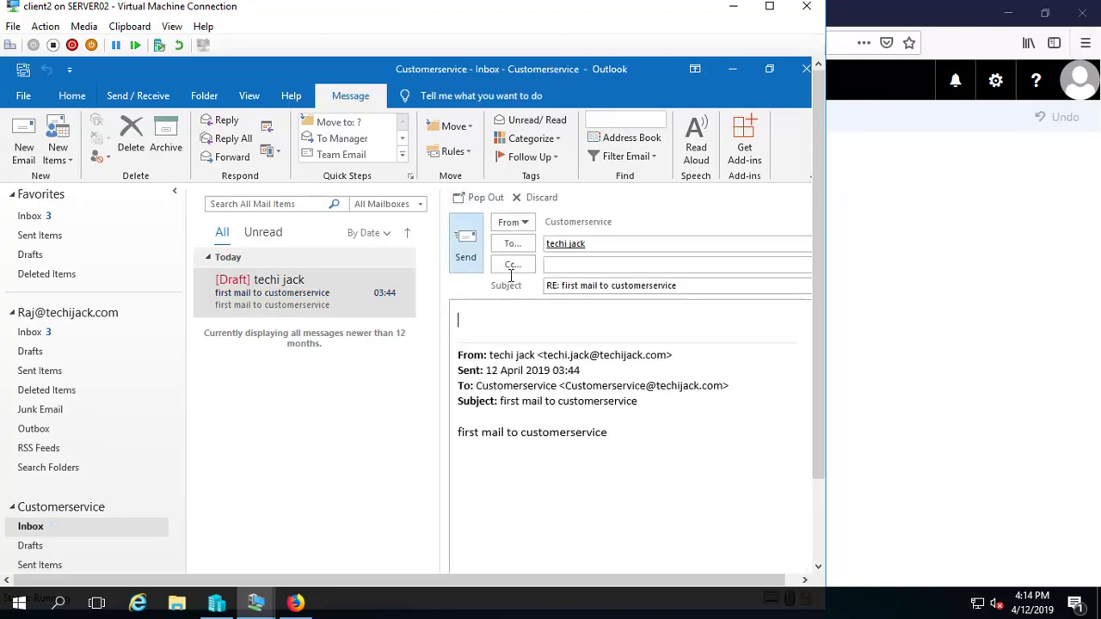
text(yes)
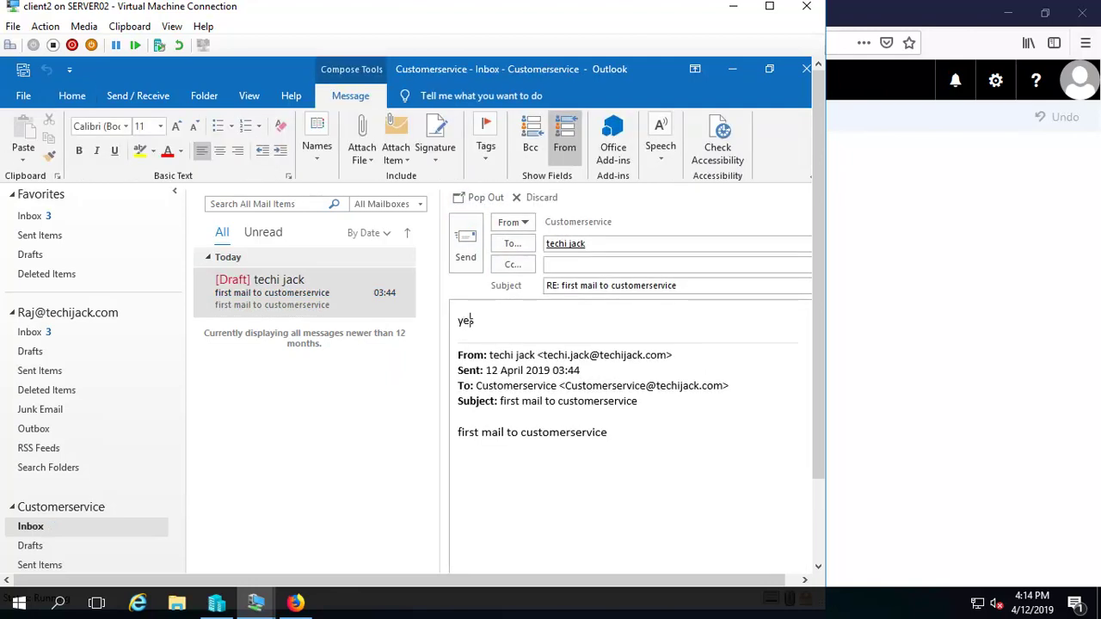
text(, rec)
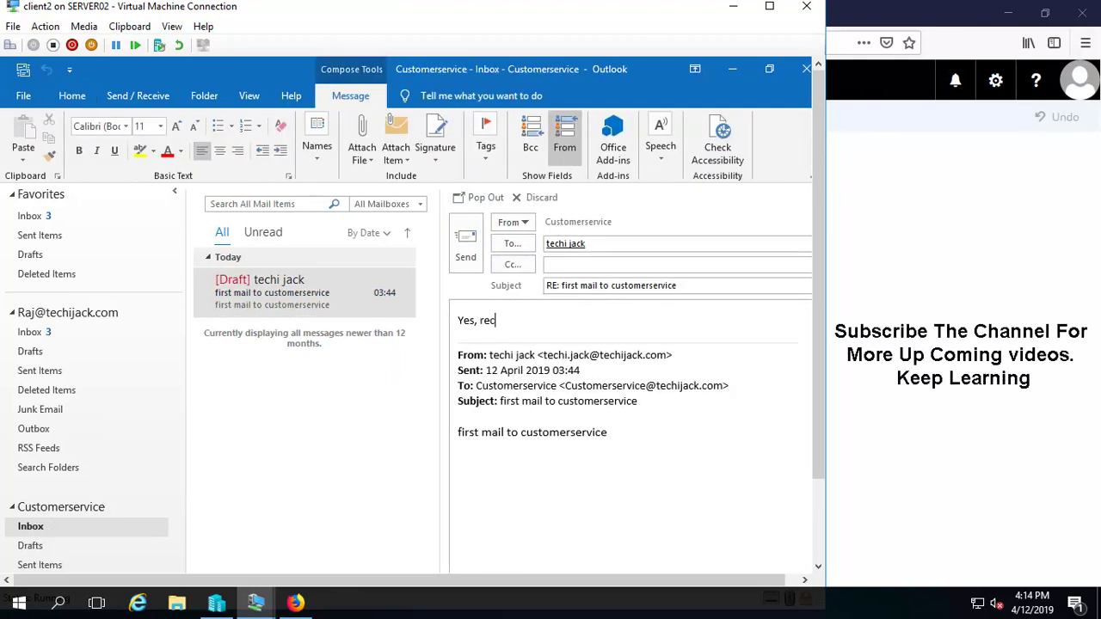
text(eived.)
click(465, 246)
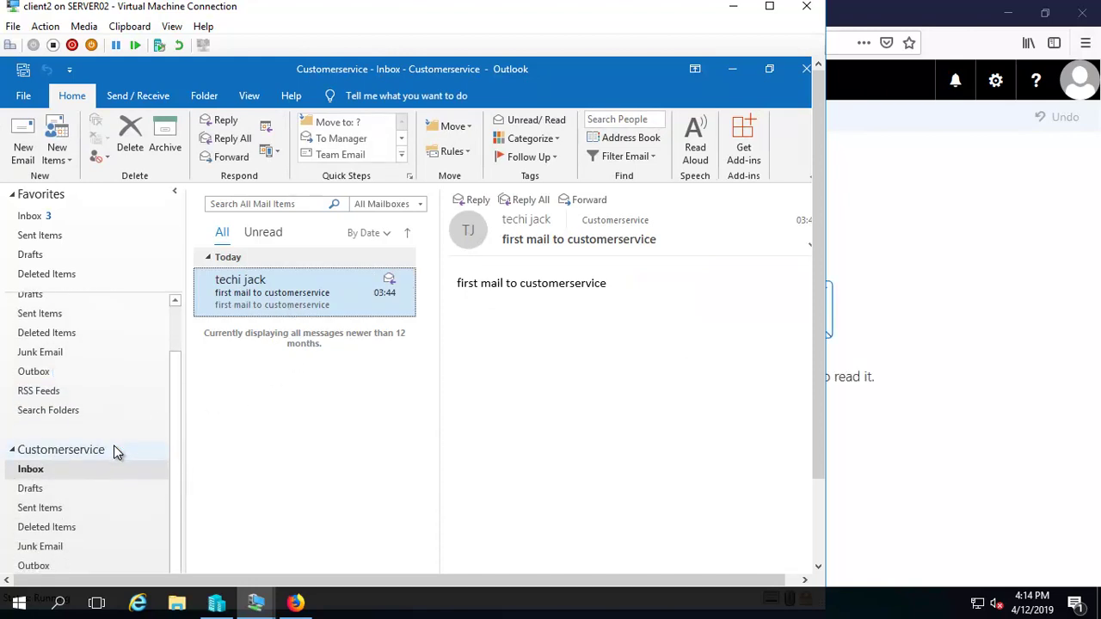
Minimize the client2 virtual machine window to return to the web mail.
scroll(91, 465, down, 1)
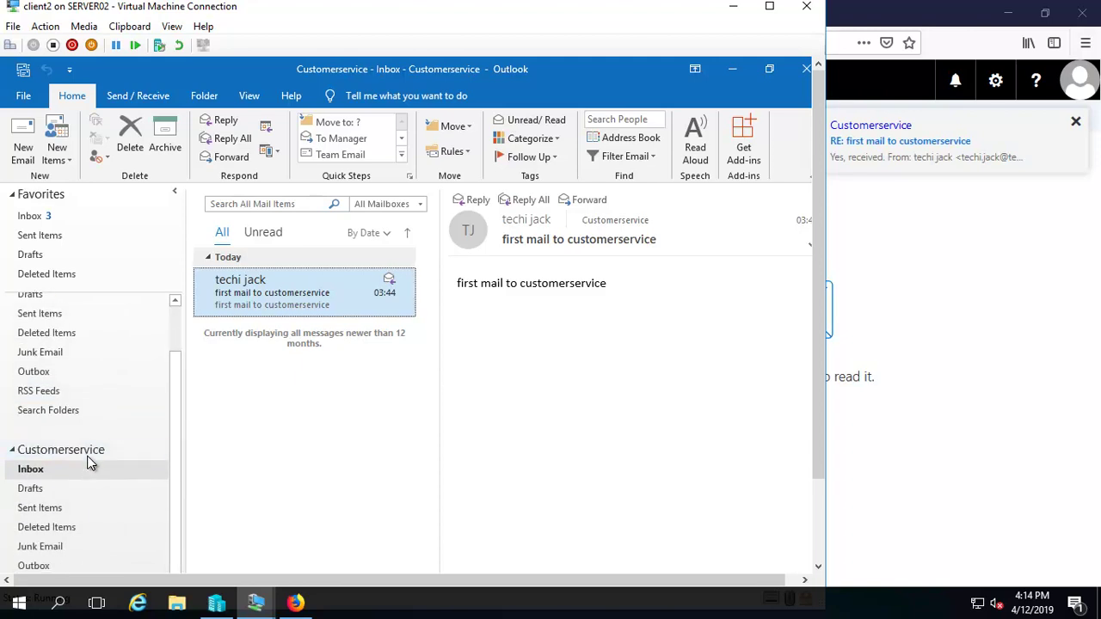
scroll(88, 456, up, 1)
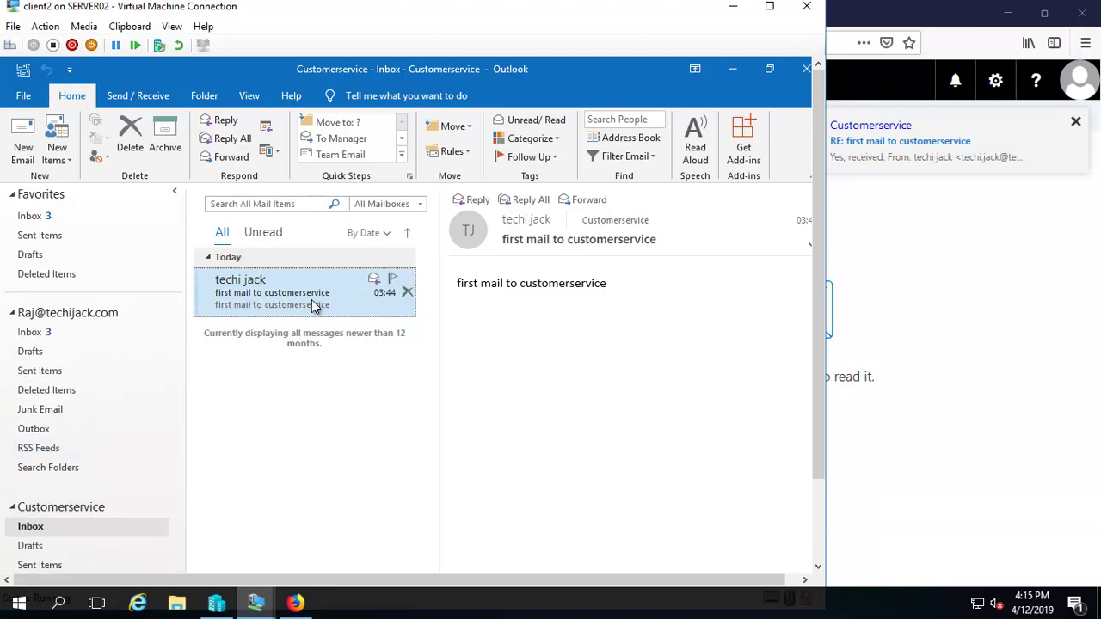
click(729, 13)
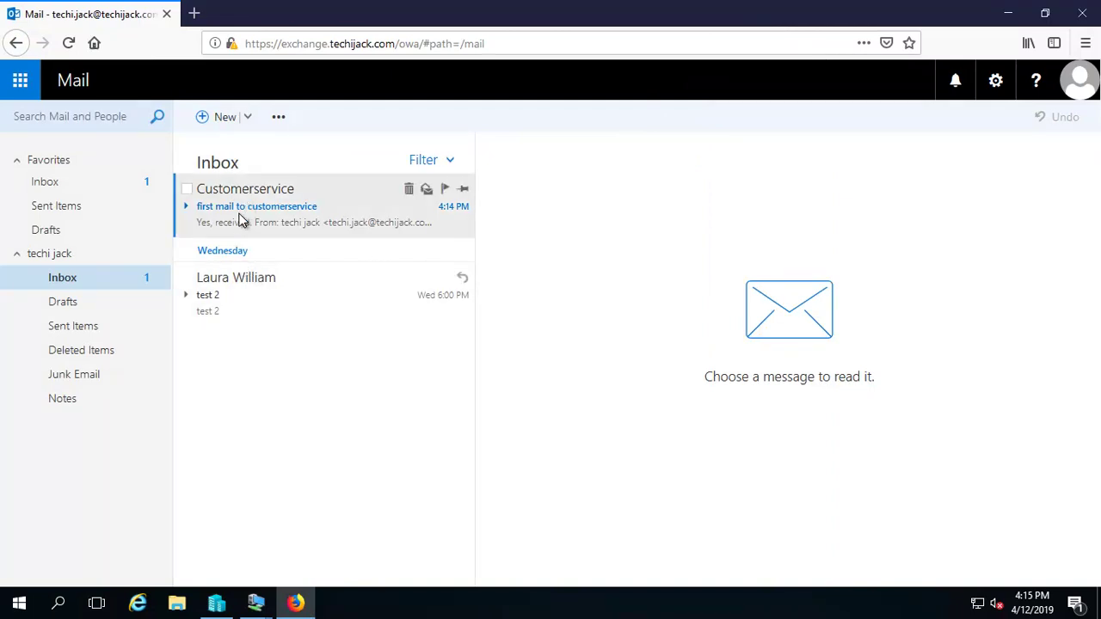
Read the Customerservice 'Yes, received.' reply in the reading pane, checking the account options.
click(222, 216)
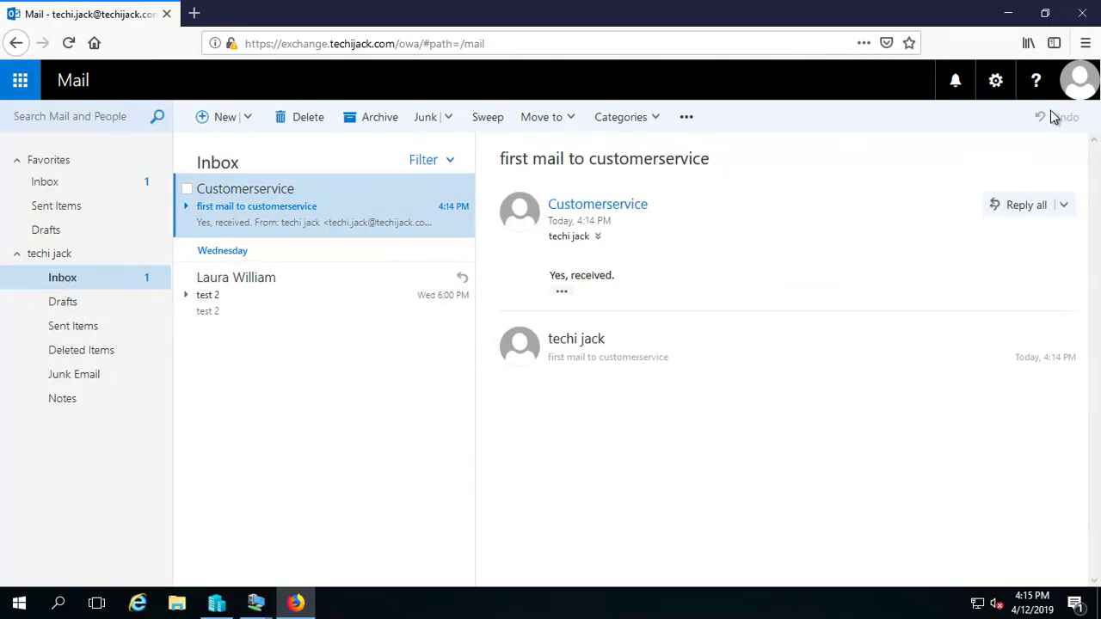
click(1078, 82)
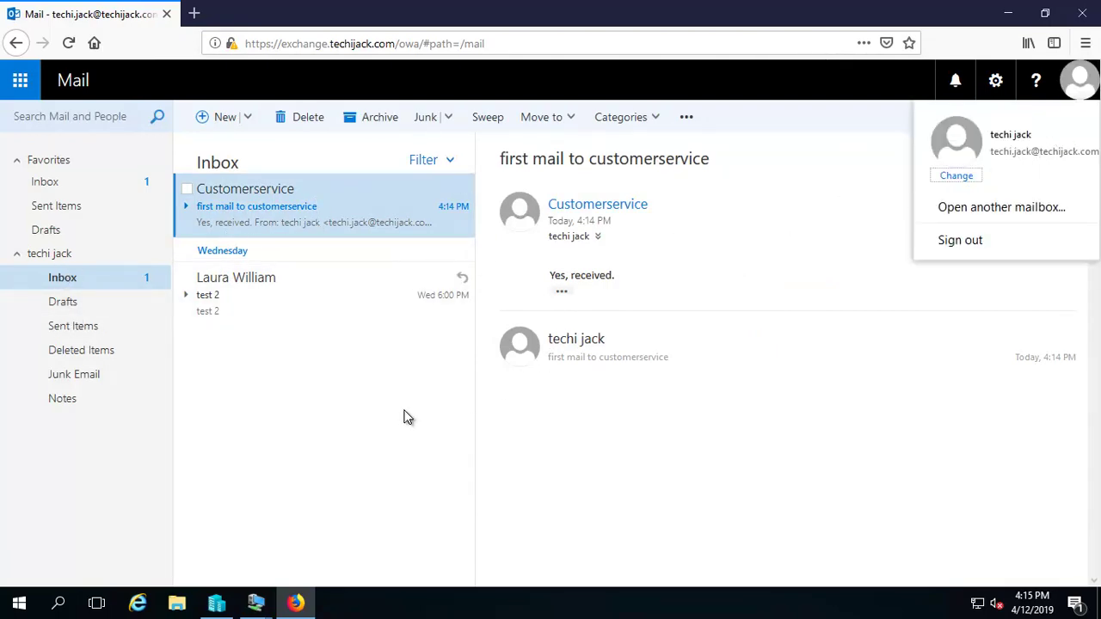
click(342, 393)
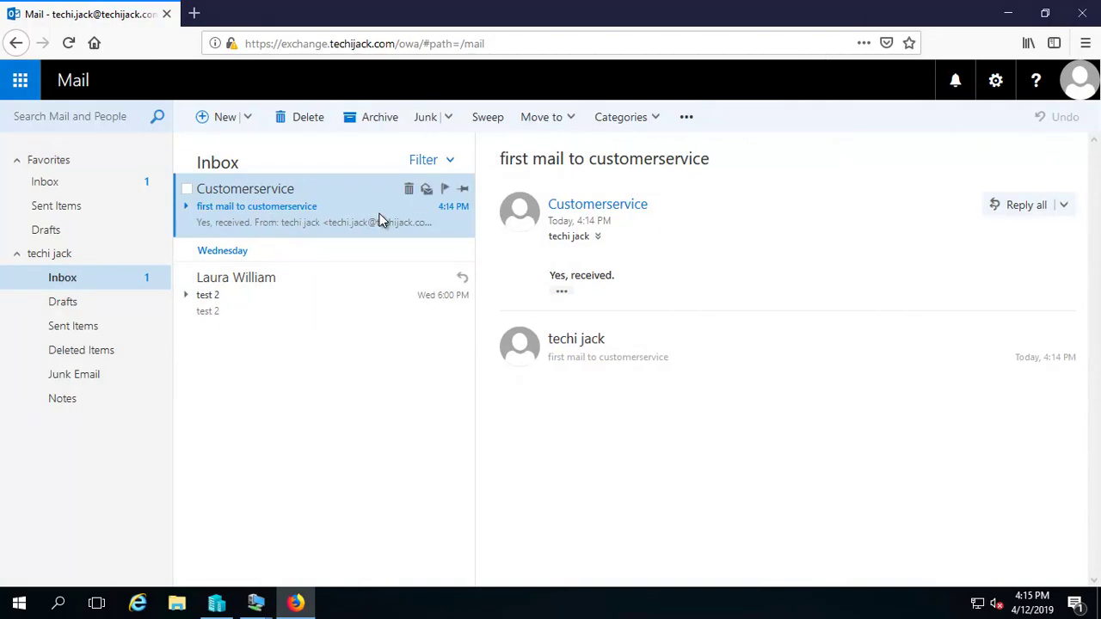